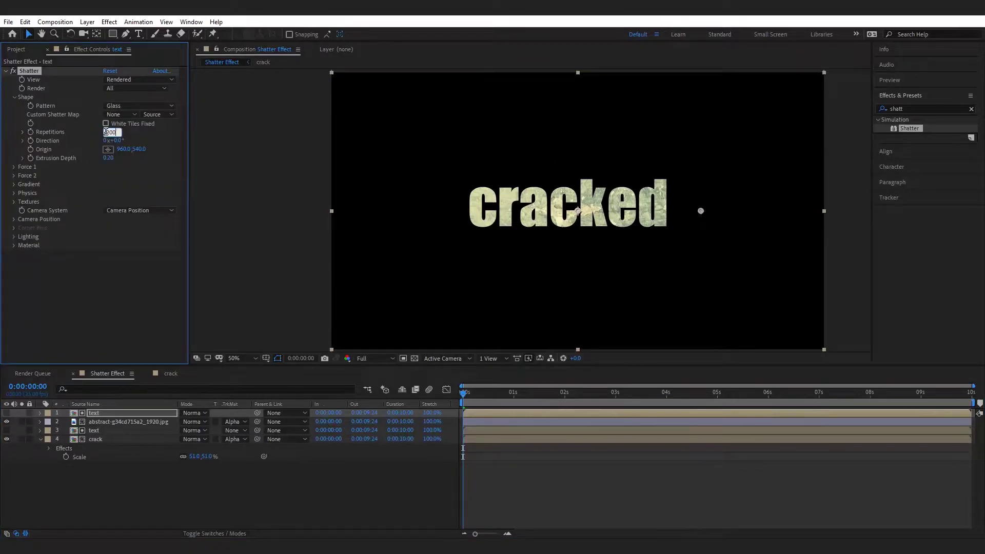
Confirm 200 Shatter repetitions and preview the text breaking into pieces.
click(502, 444)
key(space)
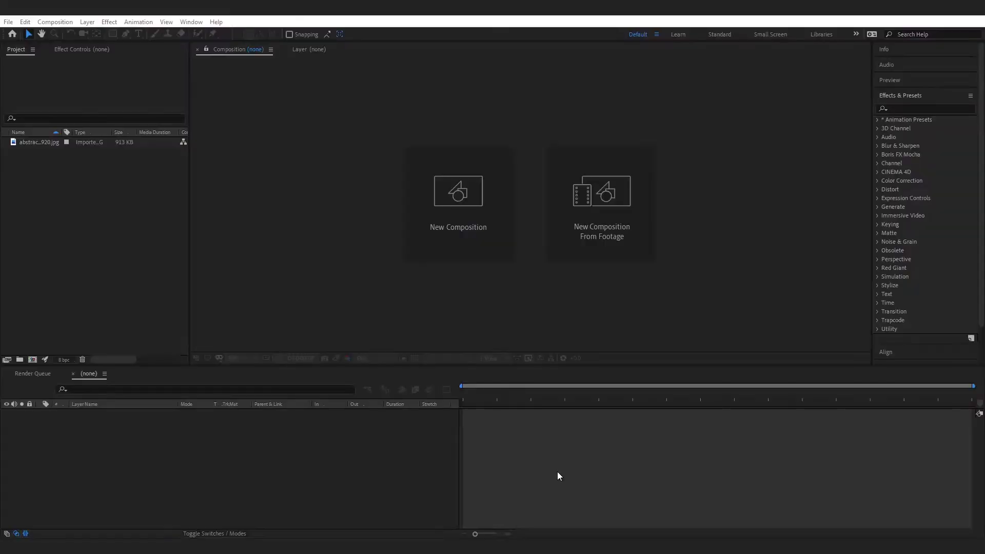
Create a 1920×1080, 10-second composition named 'Shatter Effect'.
click(455, 236)
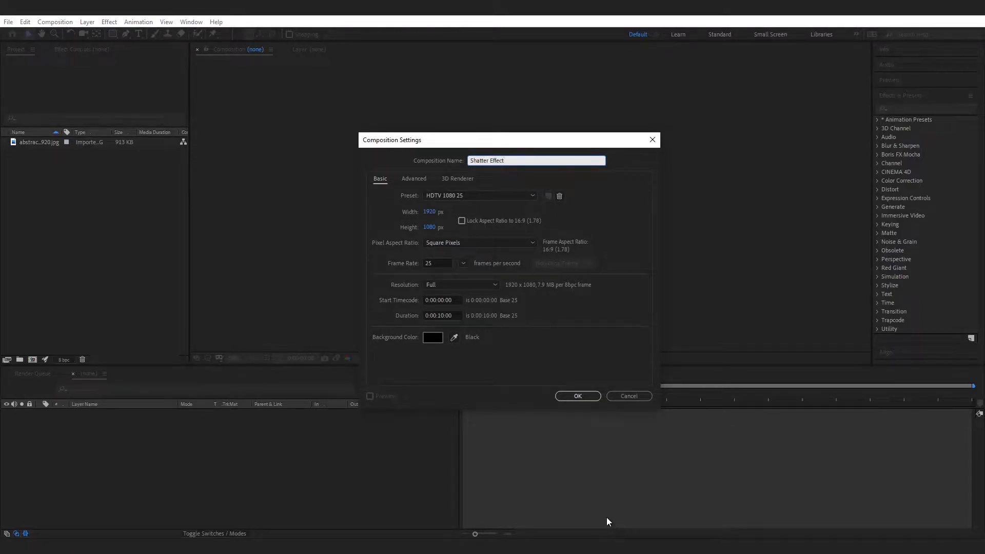
click(578, 396)
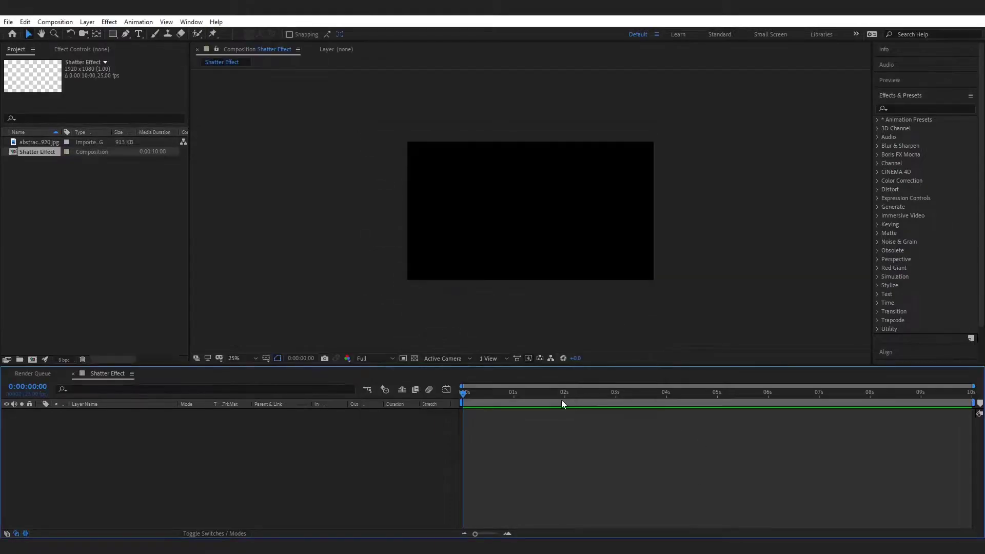
right_click(119, 484)
key(Escape)
Add the abstract texture JPG to the comp and pre-compose it as 'crack'.
click(26, 142)
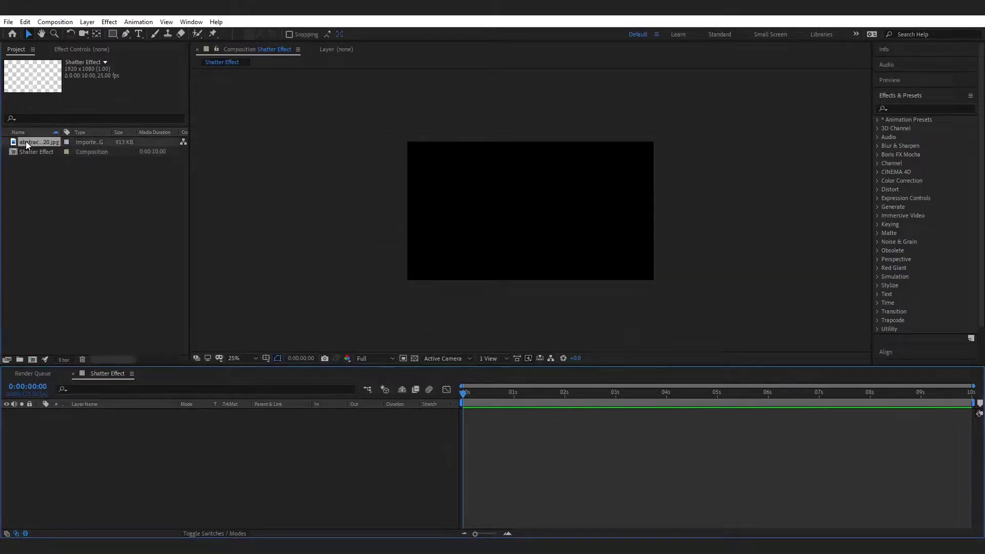
drag(21, 143, 139, 421)
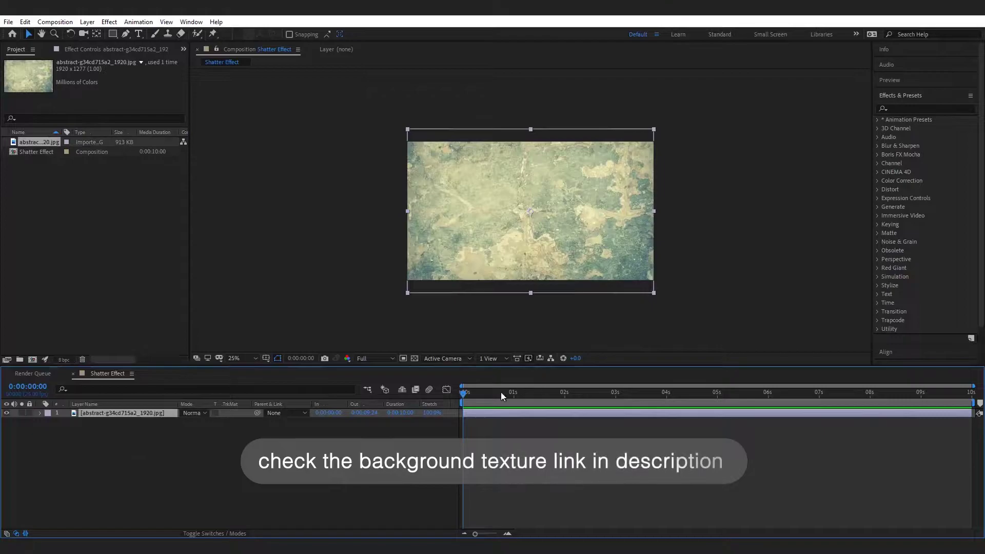
drag(509, 399, 497, 400)
click(204, 445)
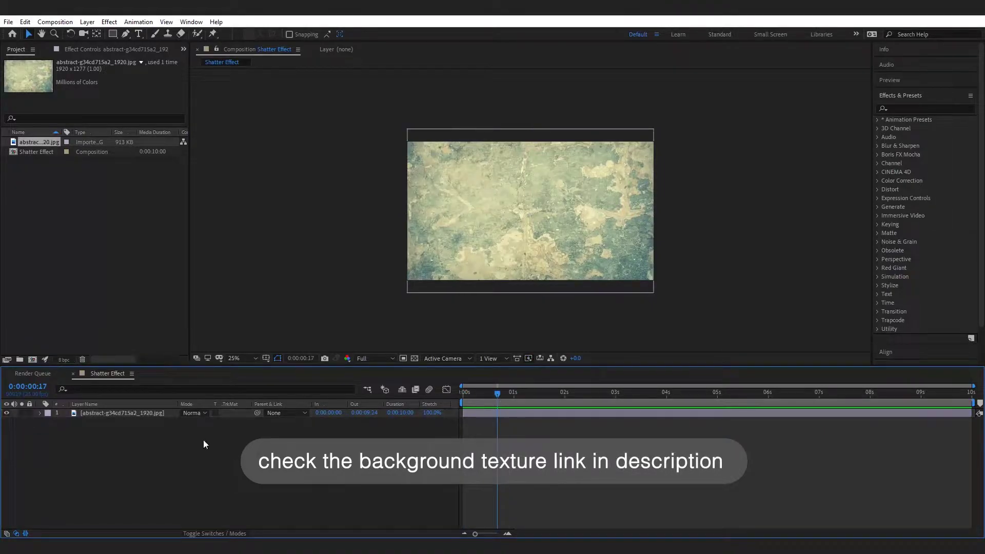
right_click(106, 411)
click(136, 366)
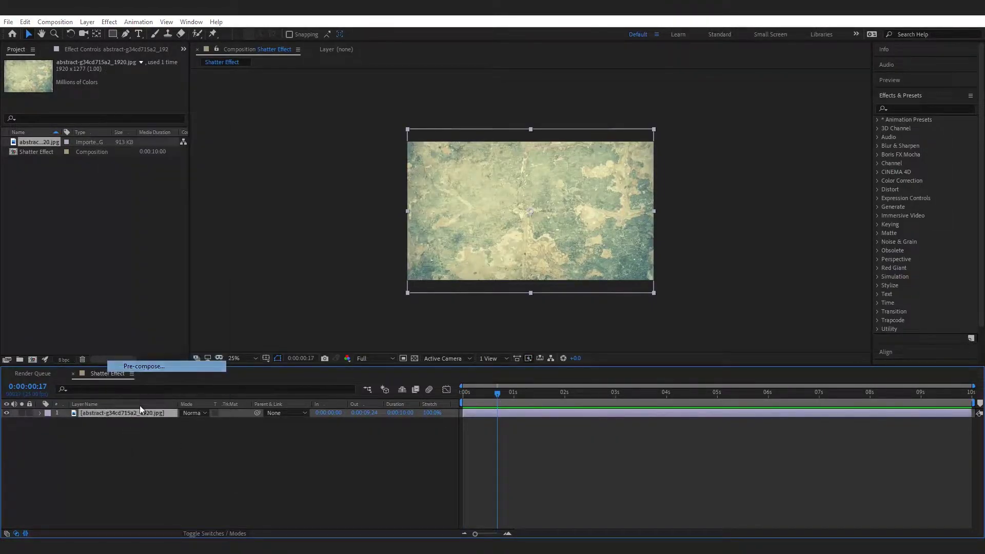
text(crack)
click(533, 348)
Add a new solid layer named 'crack effect'.
right_click(127, 432)
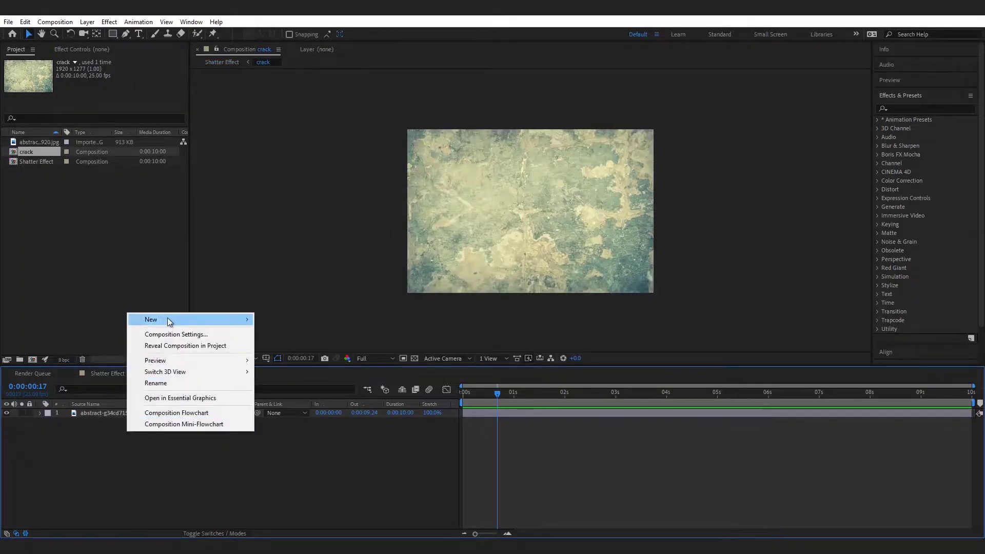
click(283, 341)
text(crac)
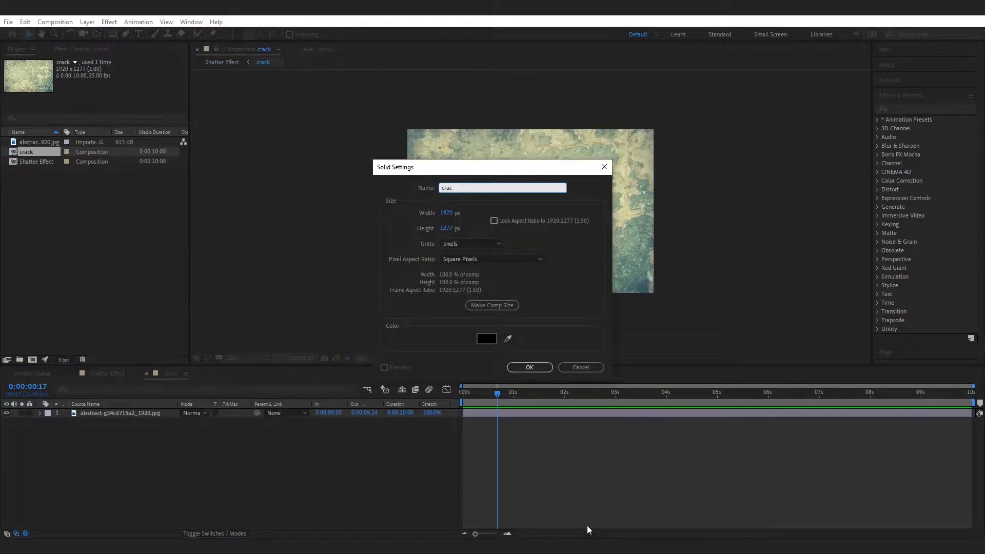
text(k effect)
key(Return)
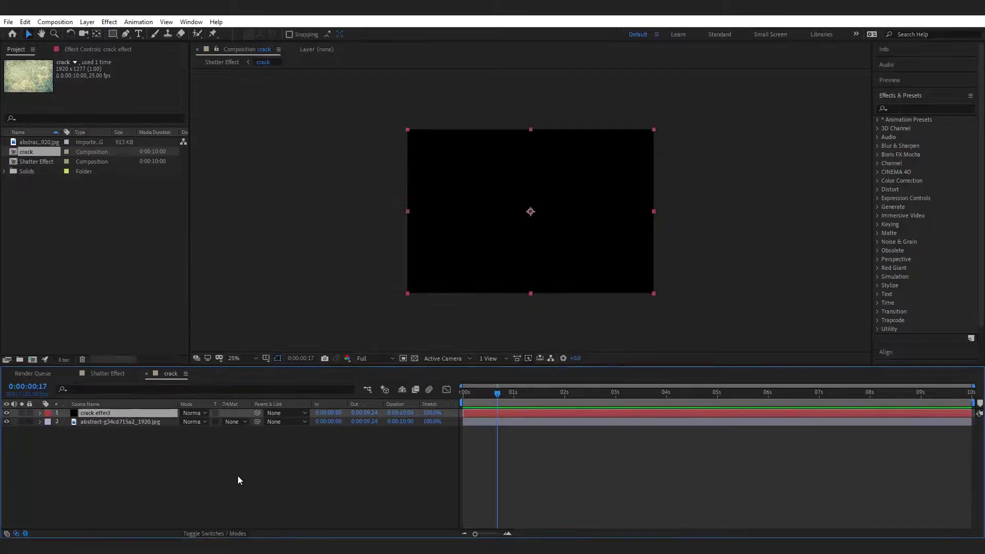
Apply Advanced Lightning to the solid, running diagonally from the left edge toward the lower right.
click(906, 109)
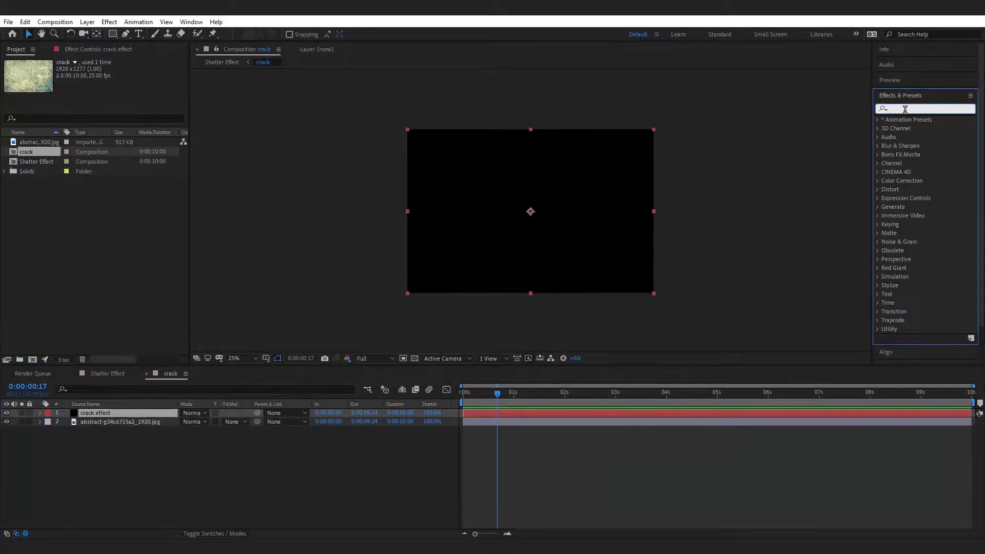
text(adv)
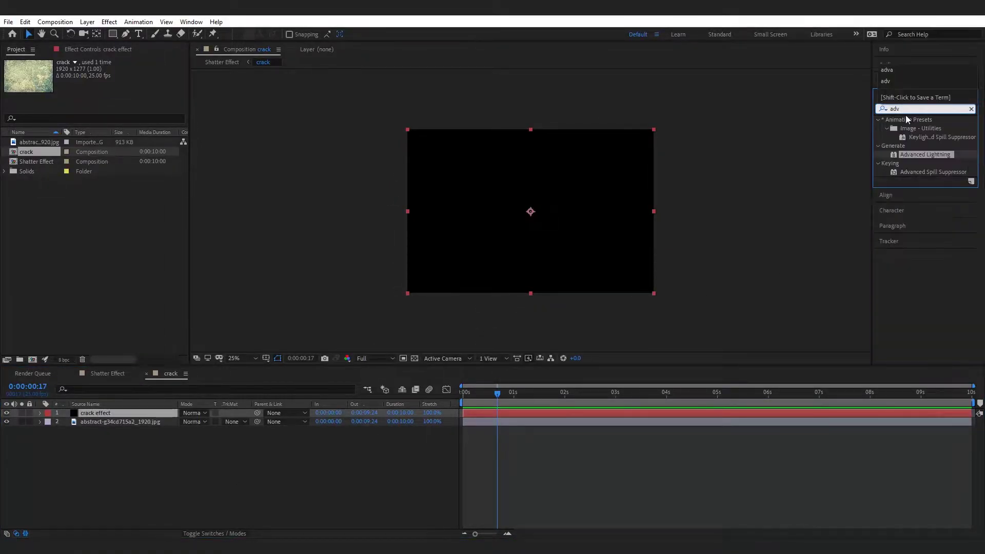
drag(921, 154, 96, 412)
click(179, 478)
click(112, 421)
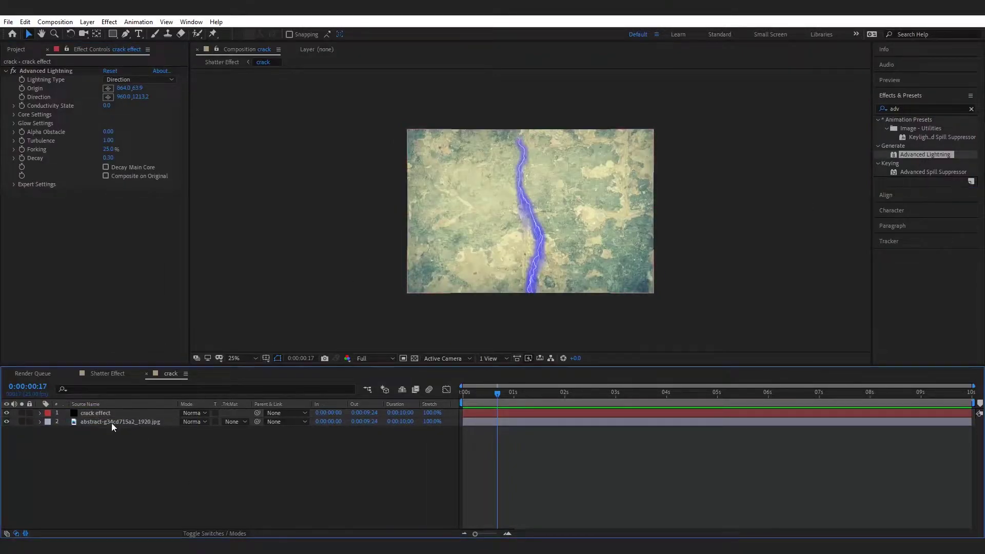
click(101, 413)
click(50, 72)
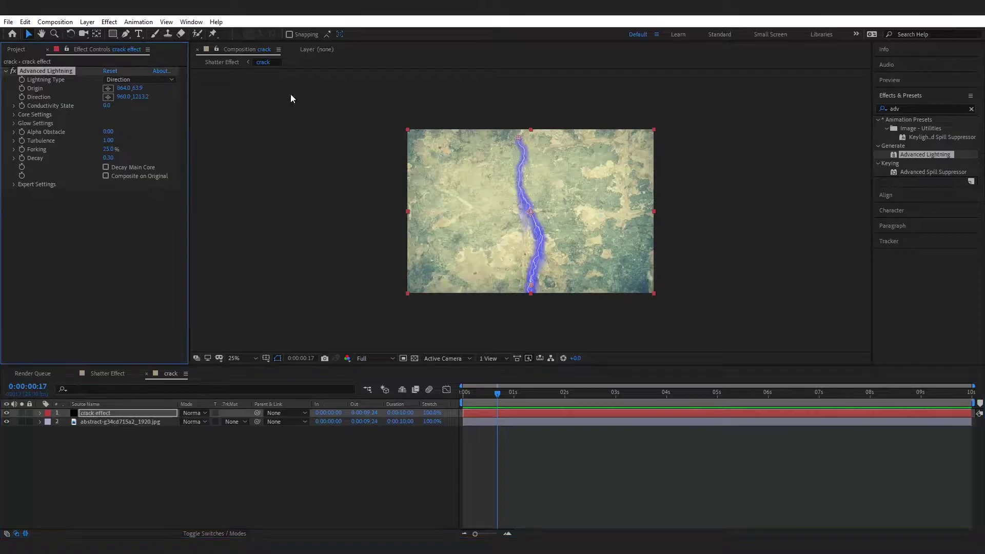
drag(518, 139, 394, 180)
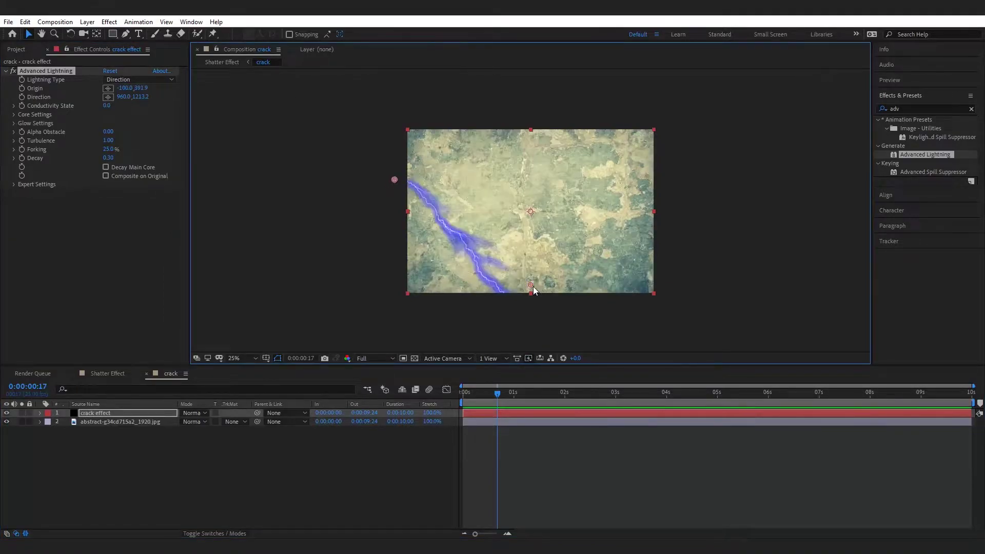
drag(571, 241, 574, 229)
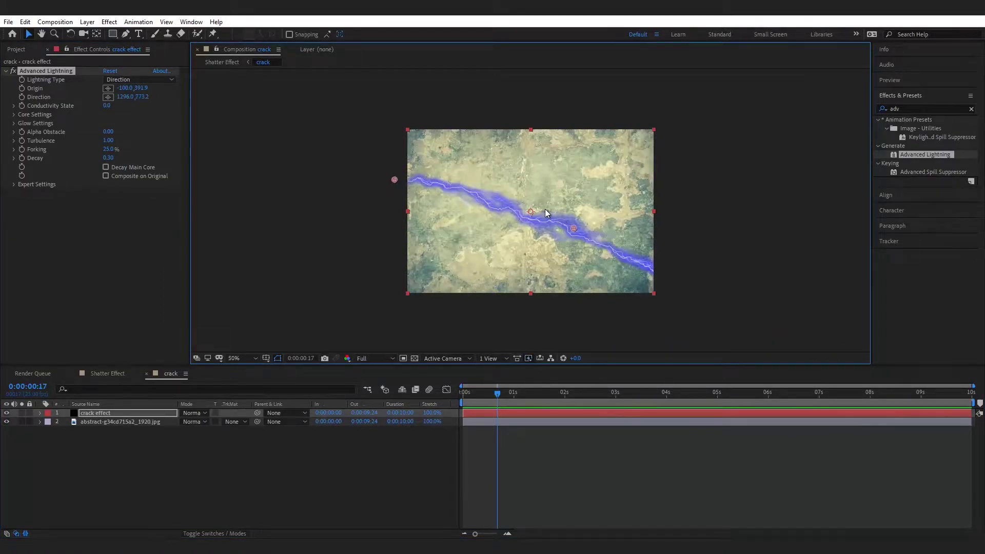
scroll(545, 209, up, 2)
drag(541, 182, 548, 167)
Reduce the lightning's Glow Radius to 1.
click(528, 459)
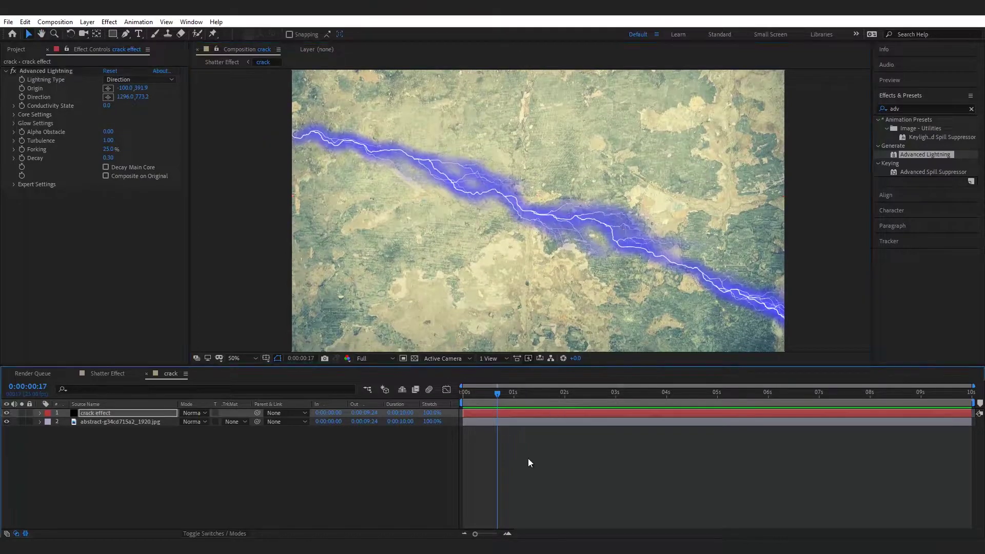
click(13, 124)
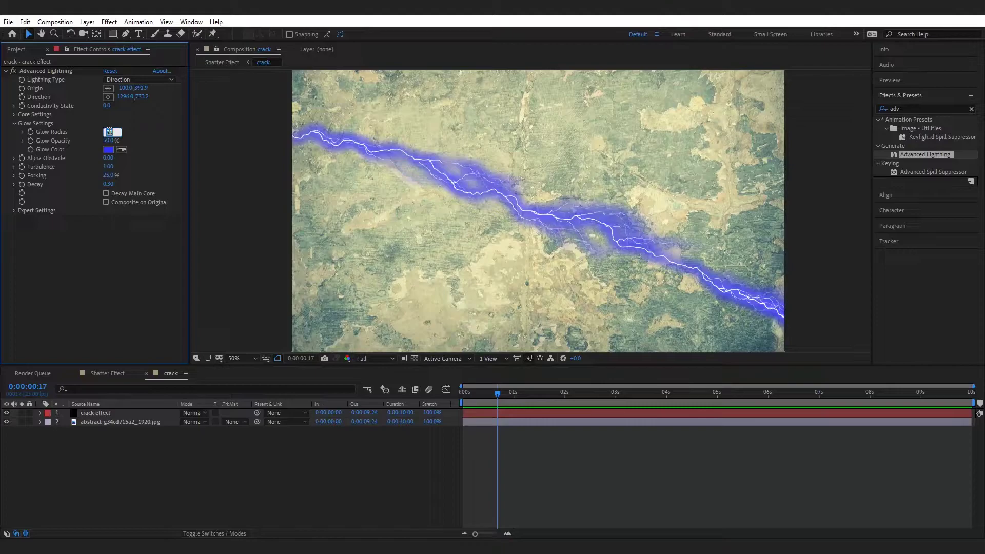
text(1)
key(Return)
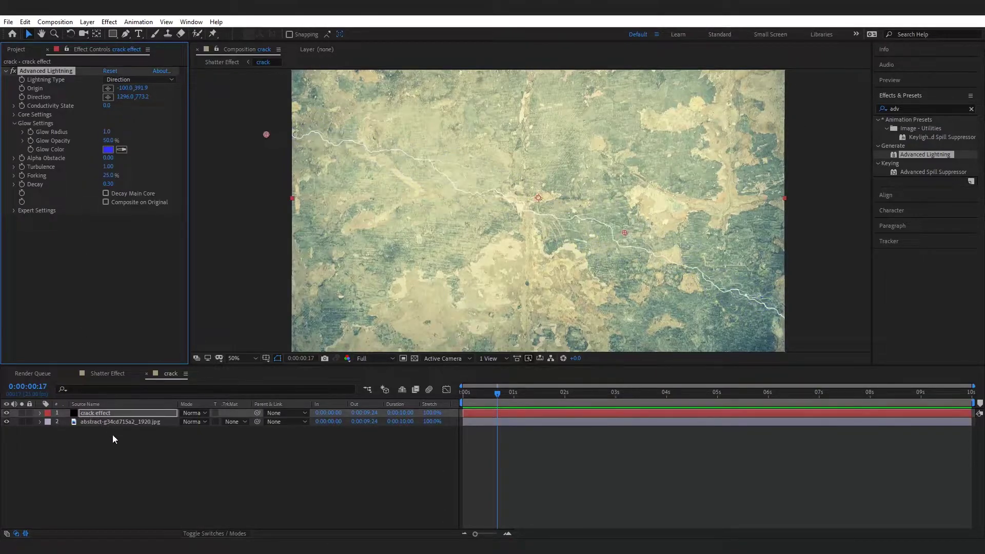
click(112, 435)
Set the texture's track matte to Alpha Inverted and the lightning type to Breaking.
click(234, 422)
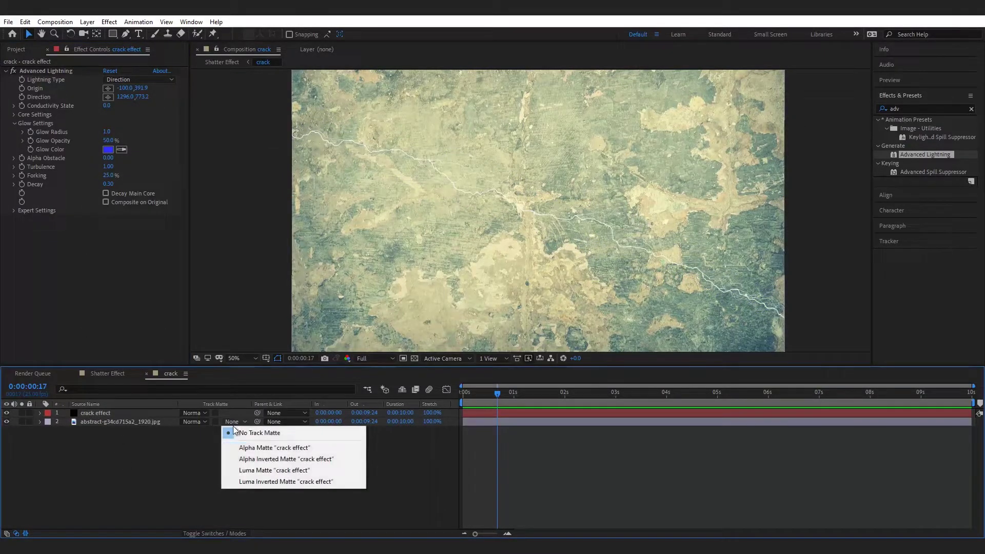
click(244, 458)
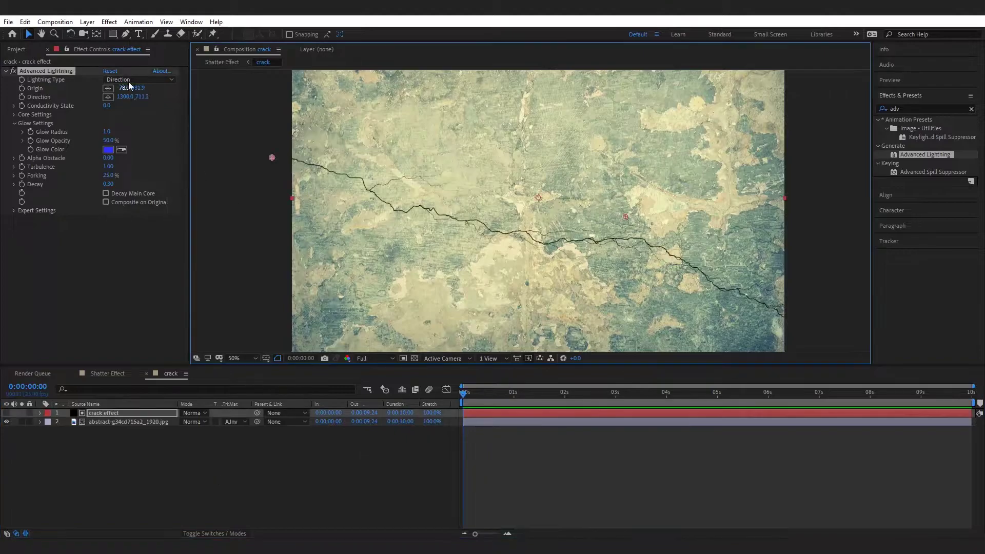
click(129, 80)
click(131, 114)
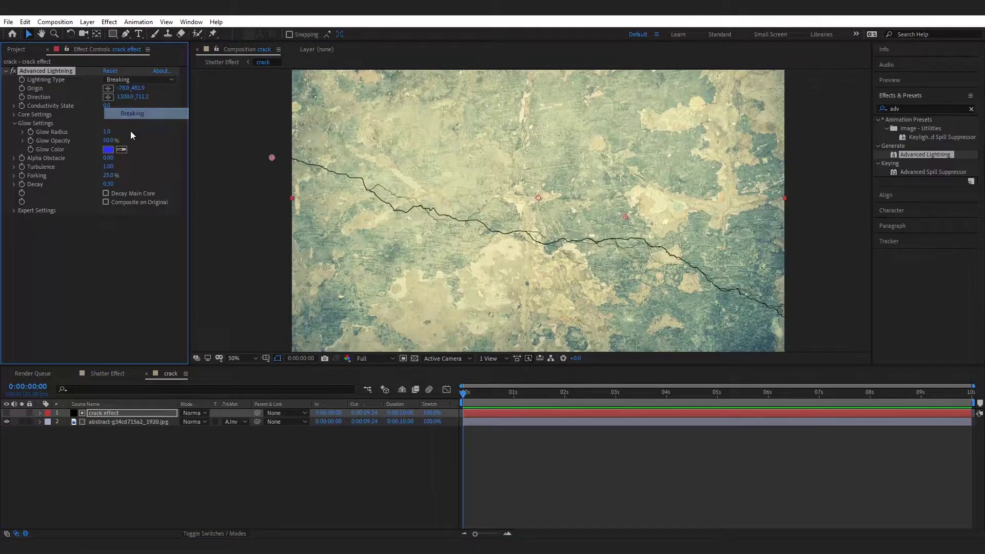
click(110, 264)
Enable Decay Main Core and keyframe Decay from 1 down to 0.
click(107, 194)
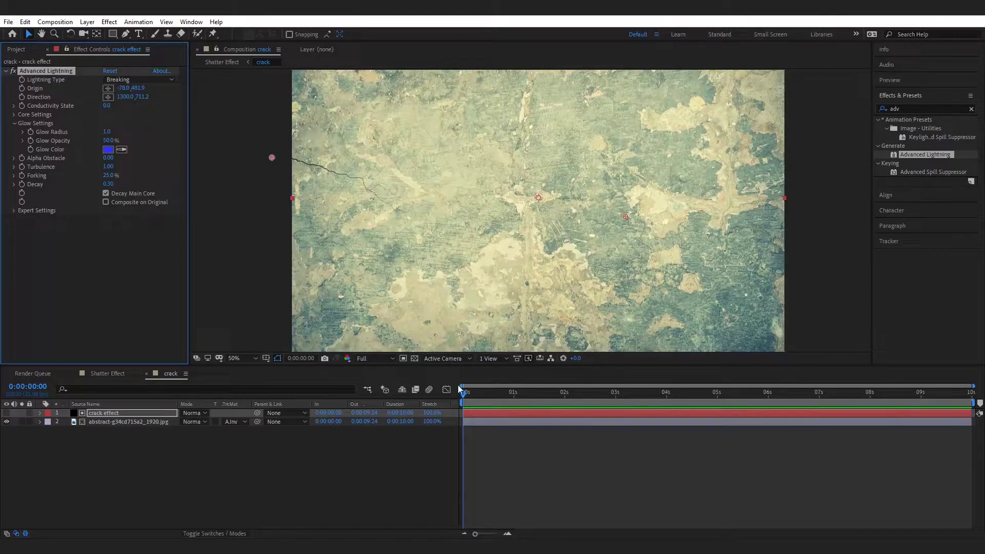
drag(464, 393, 471, 394)
click(108, 184)
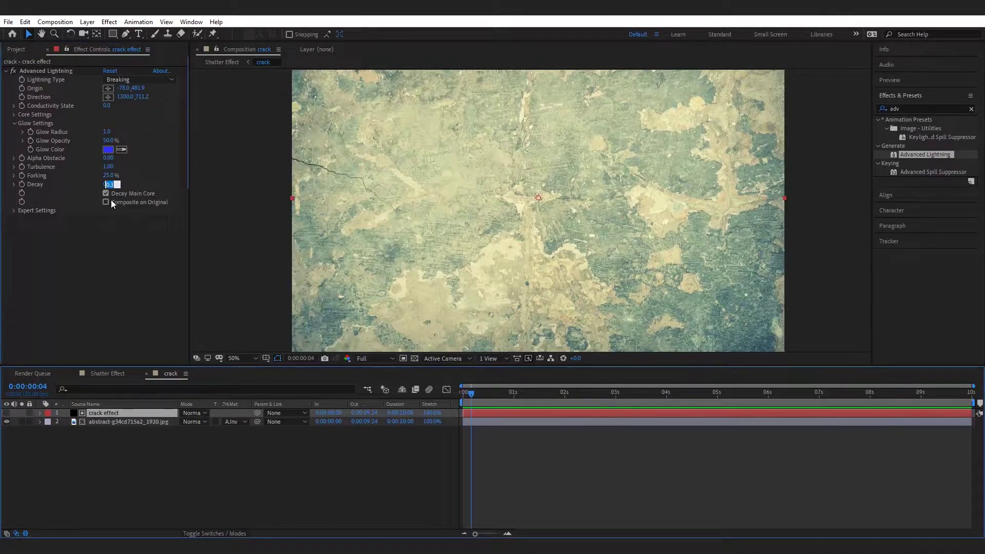
text(1)
key(Return)
click(598, 508)
click(22, 184)
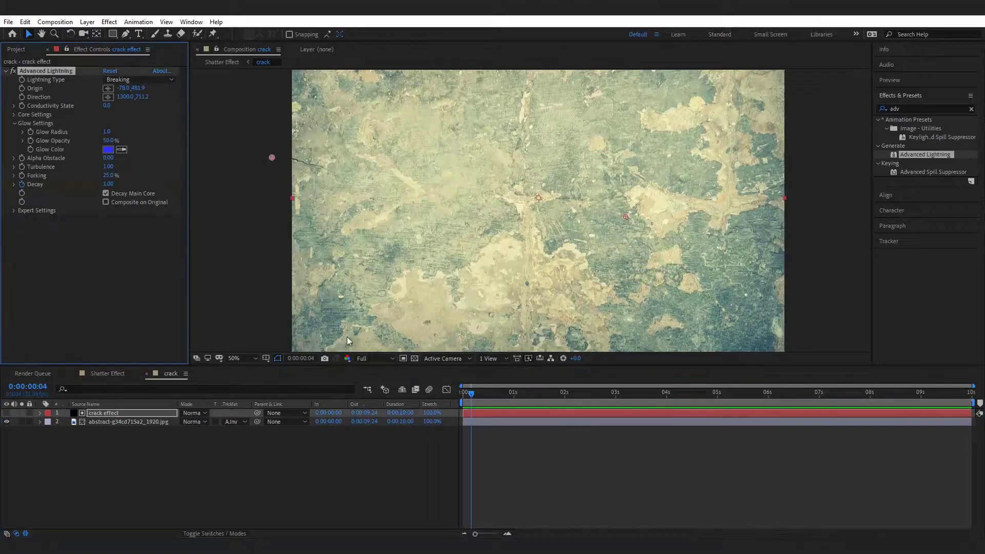
key(u)
drag(467, 403, 481, 398)
click(112, 184)
text(0)
key(Return)
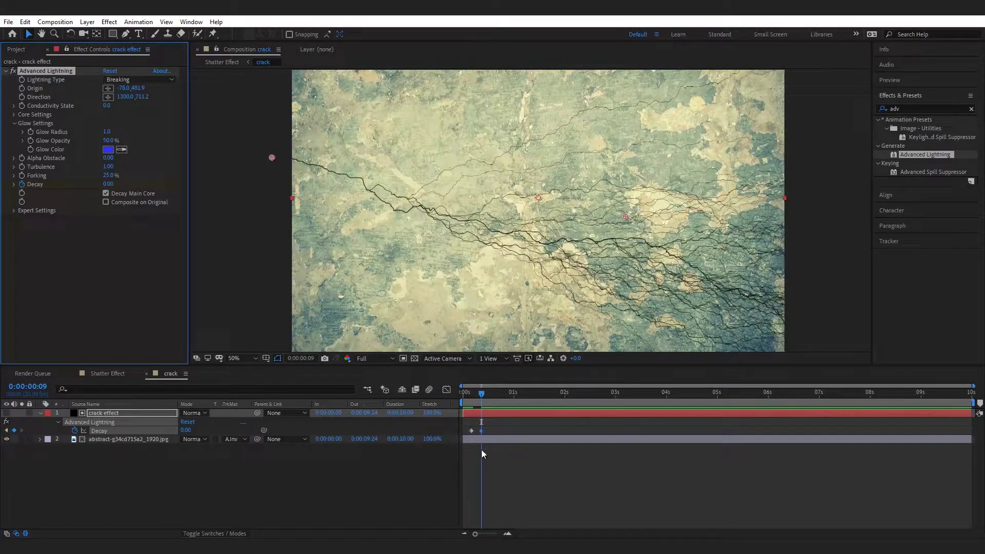
Move the 0 Decay keyframe to about 1:04, add another at frame 16, and preview.
drag(481, 431, 521, 432)
drag(485, 394, 462, 395)
key(space)
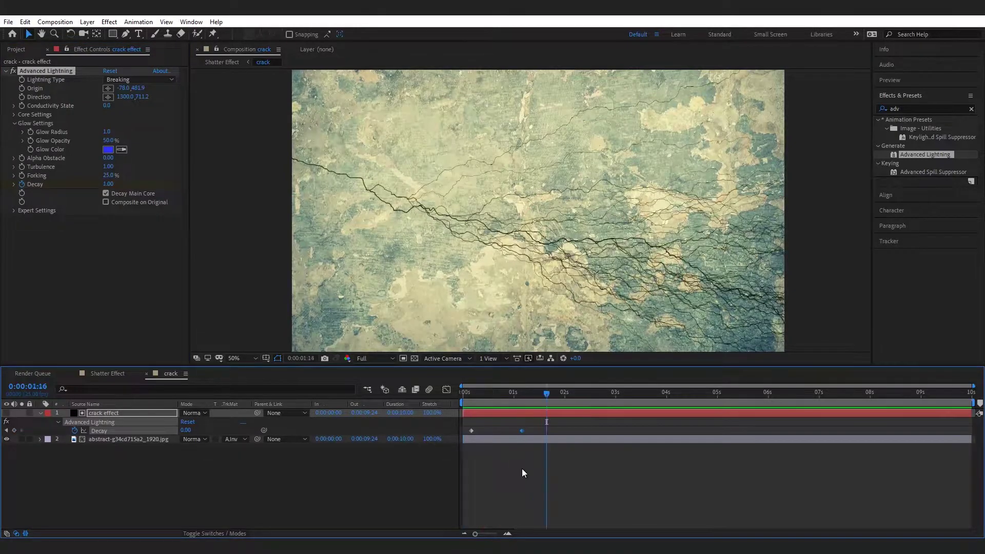
key(space)
scroll(522, 469, up, 3)
drag(528, 395, 518, 394)
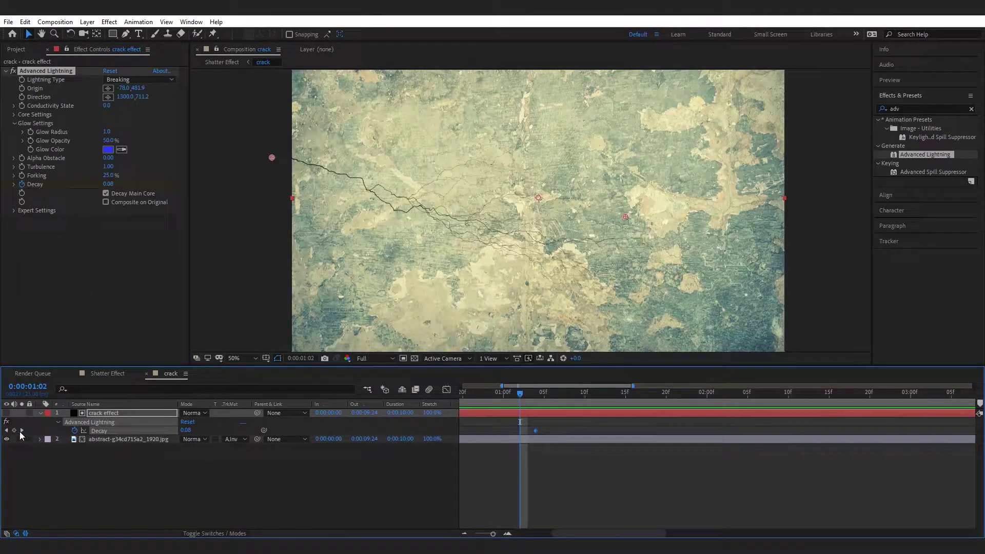
scroll(510, 457, down, 4)
click(495, 393)
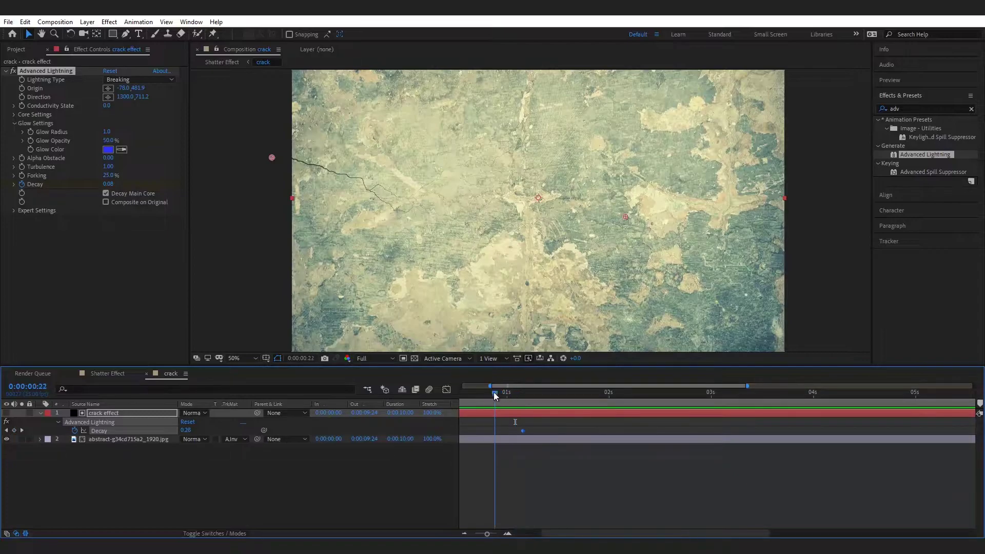
mouse_move(494, 391)
mouse_down()
mouse_move(463, 392)
mouse_move(506, 392)
mouse_move(479, 393)
mouse_up()
click(15, 430)
scroll(485, 447, down, 2)
key(space)
Delete the first Decay keyframe and shift the remaining early one near the start.
key(space)
click(506, 466)
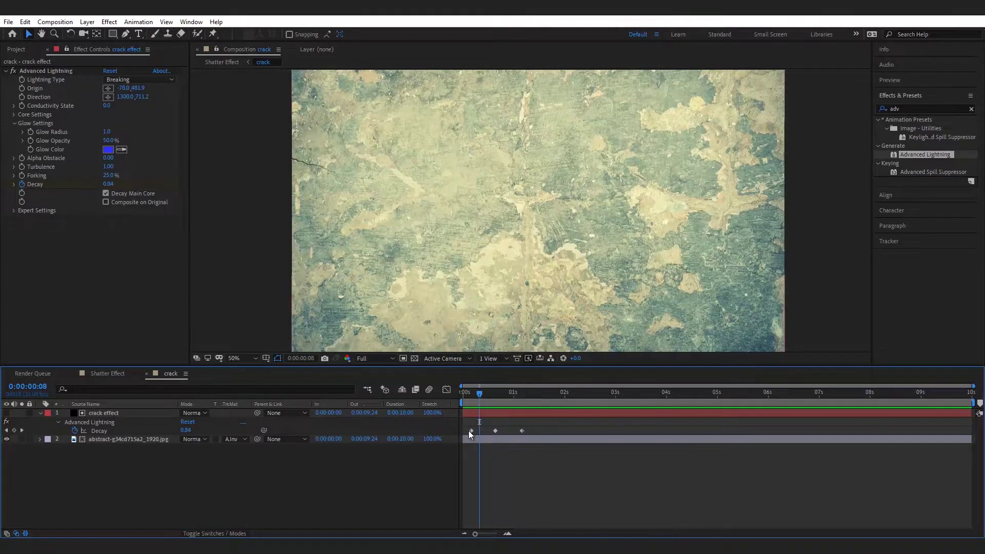
click(472, 431)
key(Delete)
drag(495, 431, 475, 431)
click(549, 393)
key(space)
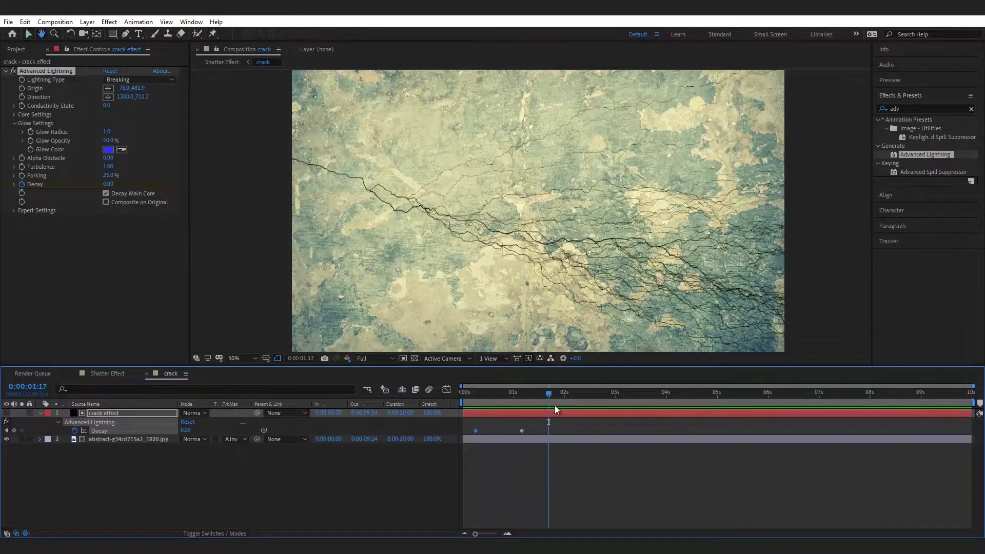
click(14, 210)
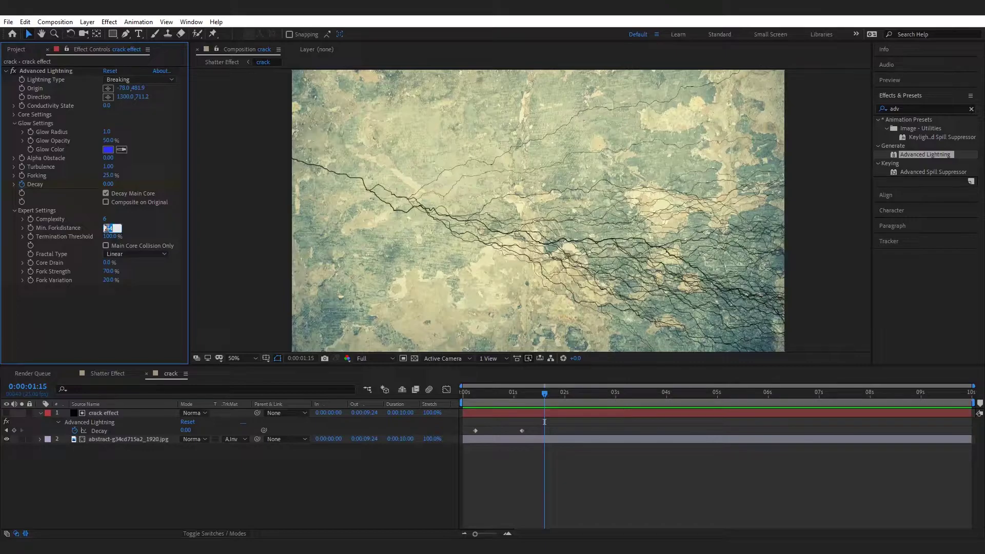
Set Min. Forkdistance to 500 and reshape the crack horizontally via origin, direction and conductivity.
click(537, 461)
mouse_move(544, 394)
mouse_down()
mouse_move(508, 401)
mouse_move(541, 396)
mouse_up()
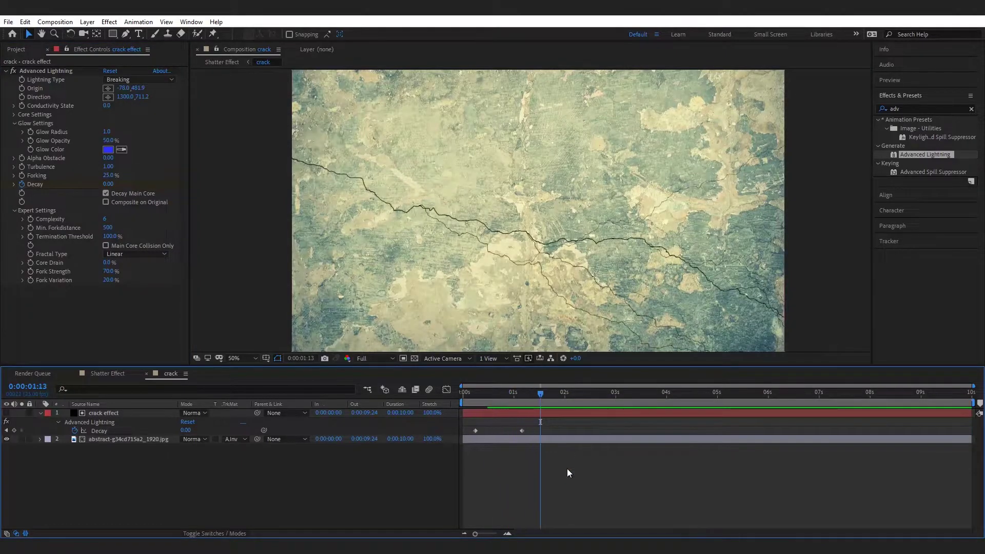
click(46, 71)
drag(625, 216, 630, 188)
drag(272, 158, 220, 155)
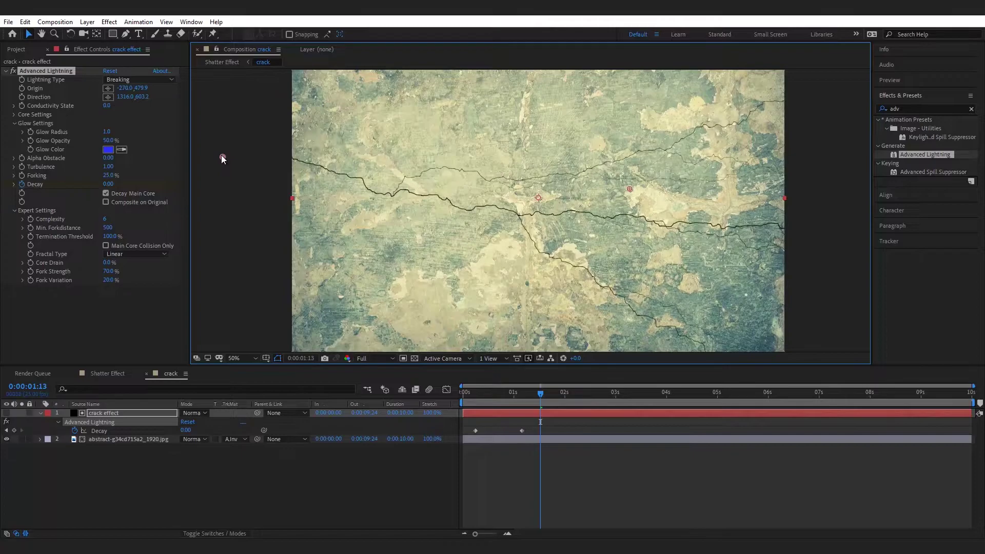
drag(104, 106, 110, 103)
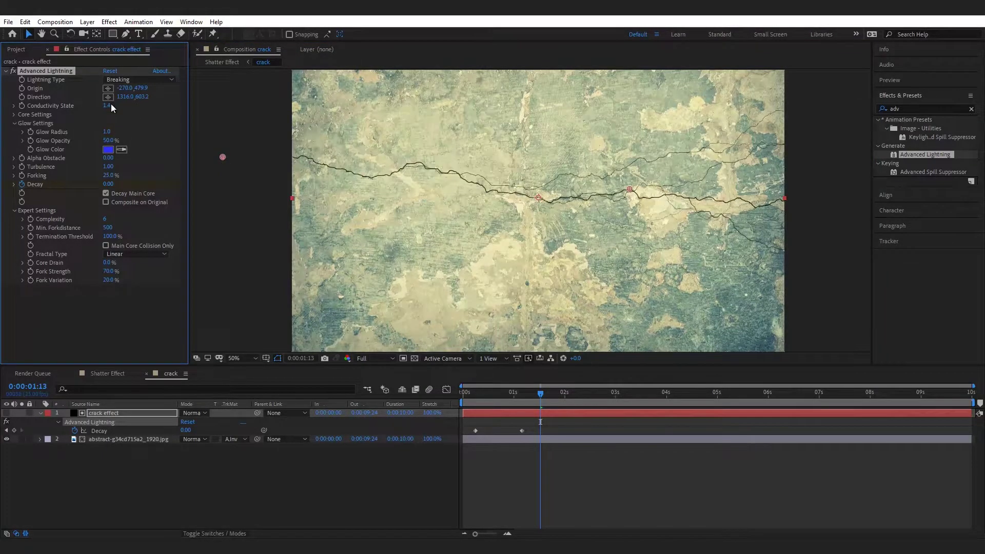
drag(620, 192, 529, 203)
drag(223, 157, 232, 185)
drag(531, 202, 531, 185)
Preview the horizontal crack animation from near the start.
click(661, 484)
scroll(549, 279, down, 2)
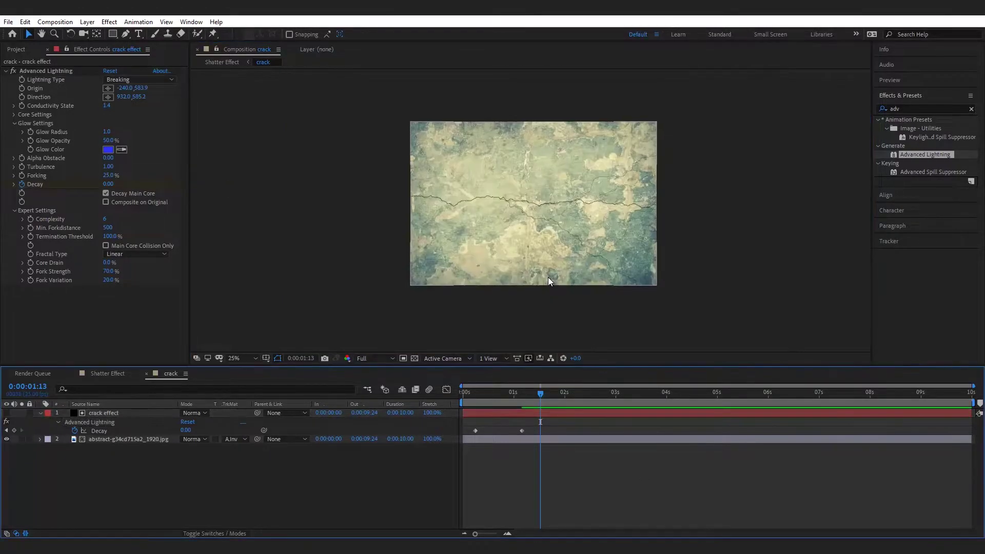
scroll(549, 279, up, 2)
drag(541, 394, 471, 394)
key(space)
key(space)
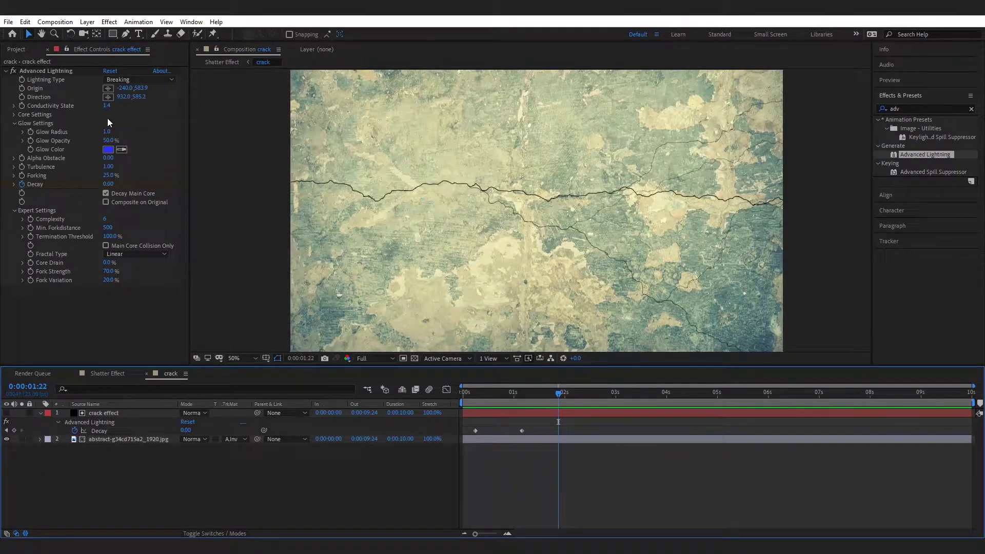
Apply Black & White and Curves to the texture, bending the curve up to brighten it.
click(127, 439)
click(911, 109)
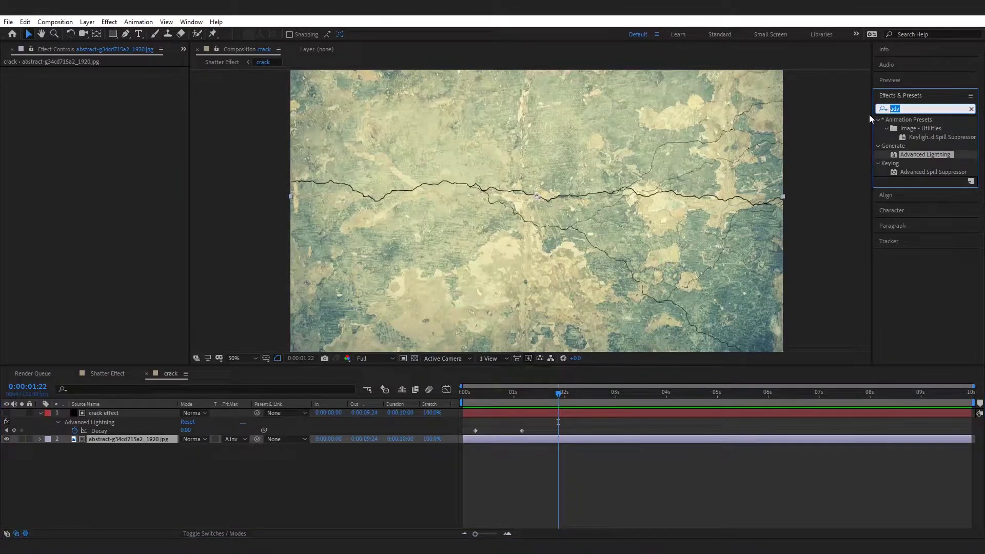
text(bla)
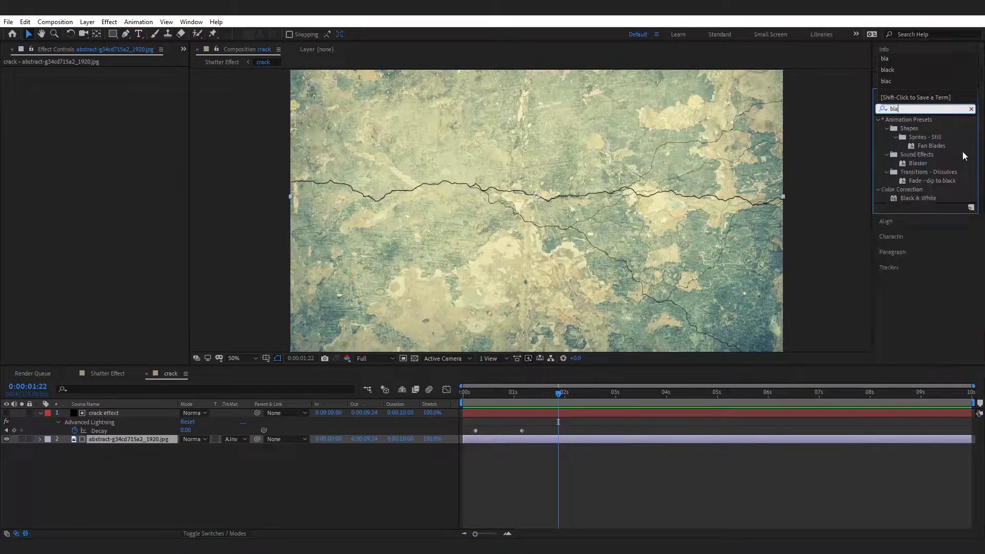
drag(918, 198, 128, 440)
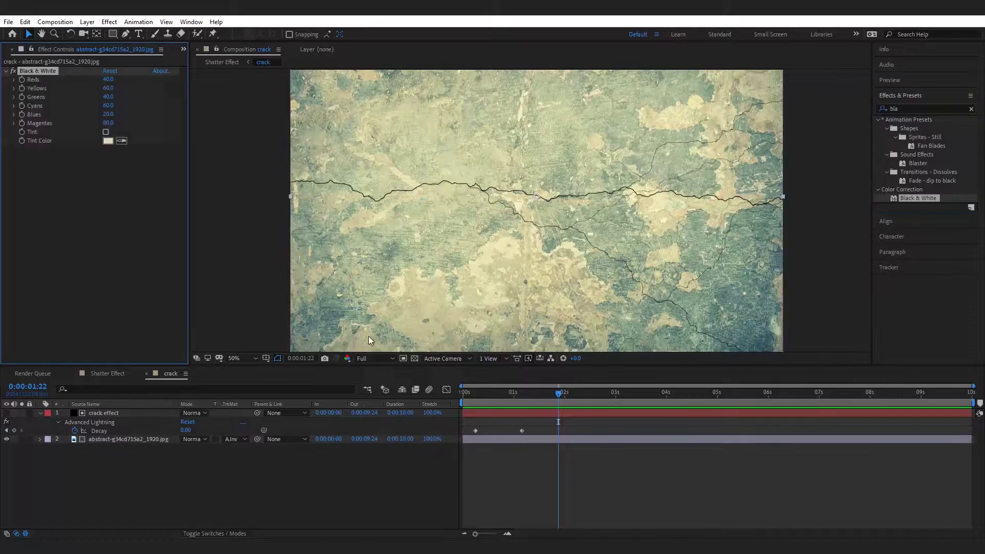
click(919, 107)
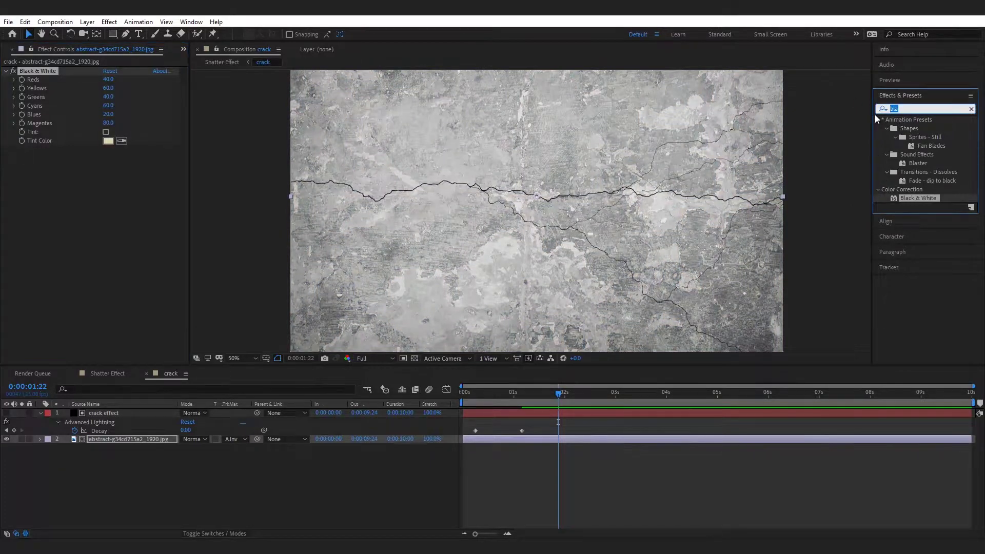
text(cur)
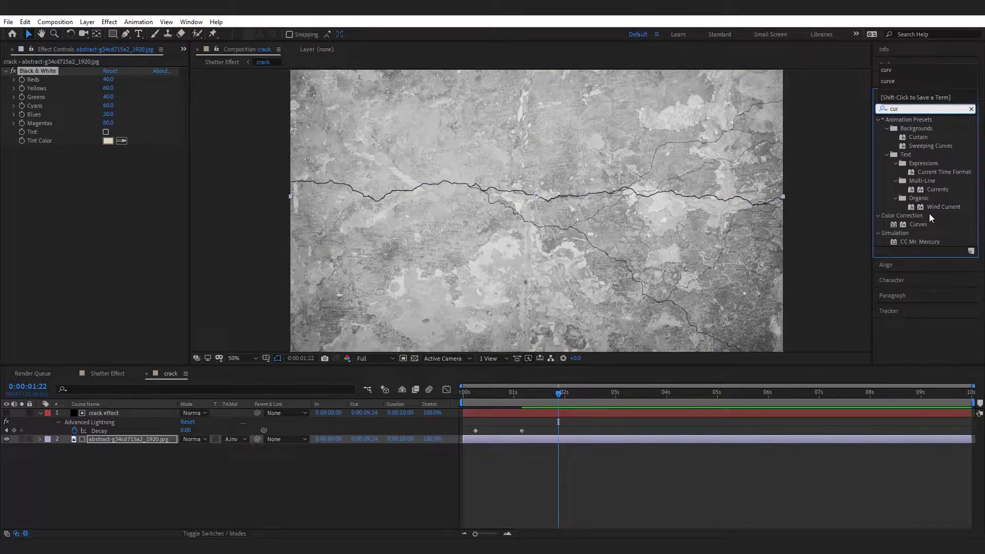
drag(919, 226, 164, 439)
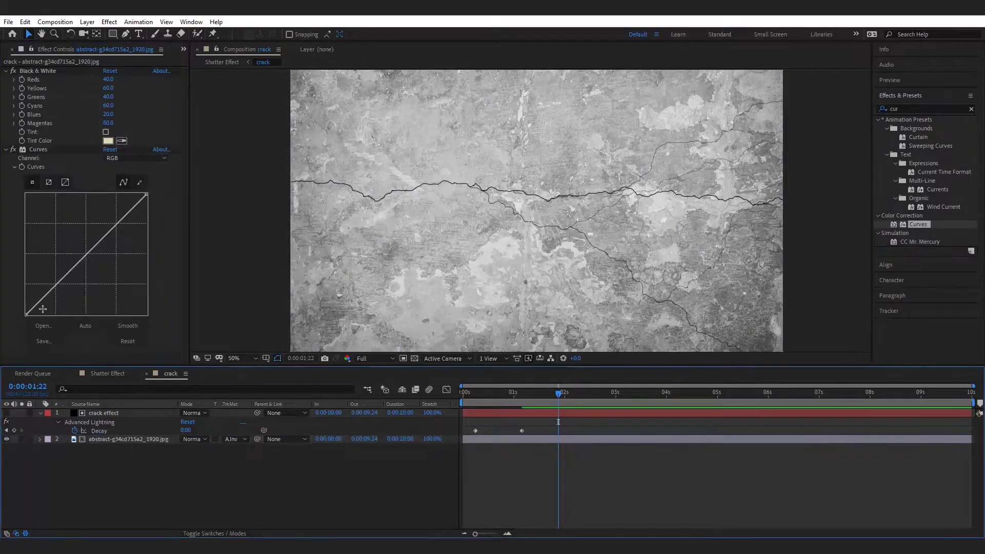
drag(121, 221, 110, 218)
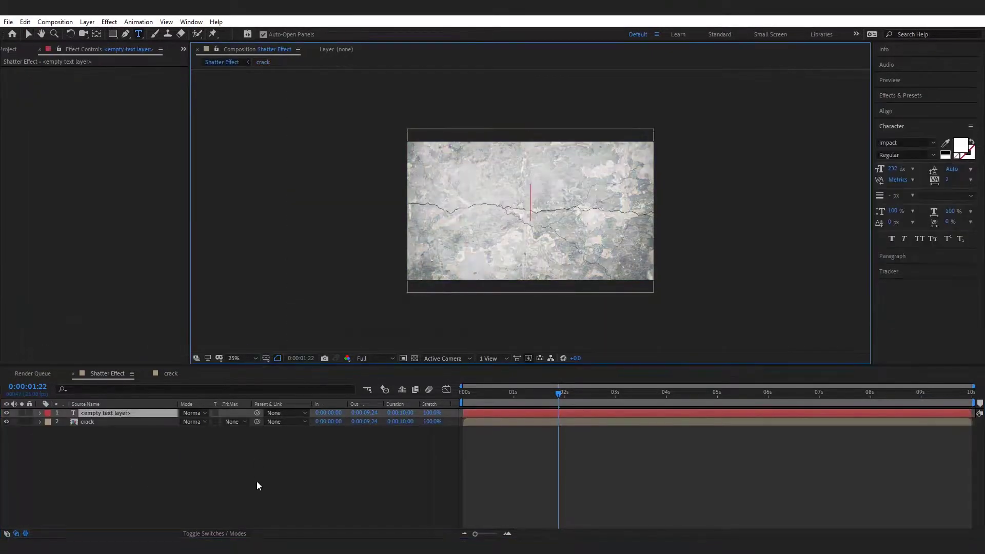
Type the word 'cracked' and centre it in the comp.
text(cra)
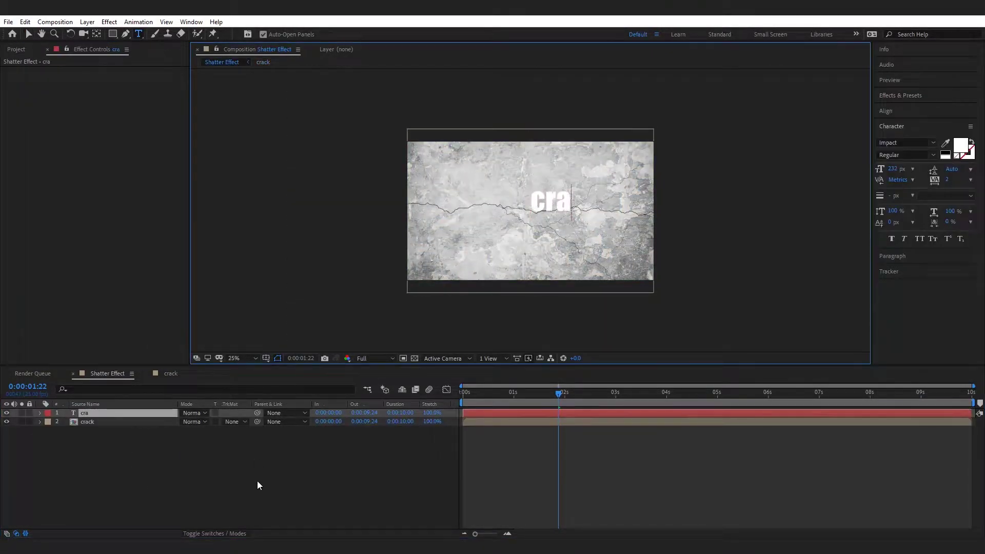
text(cked)
click(98, 412)
key(v)
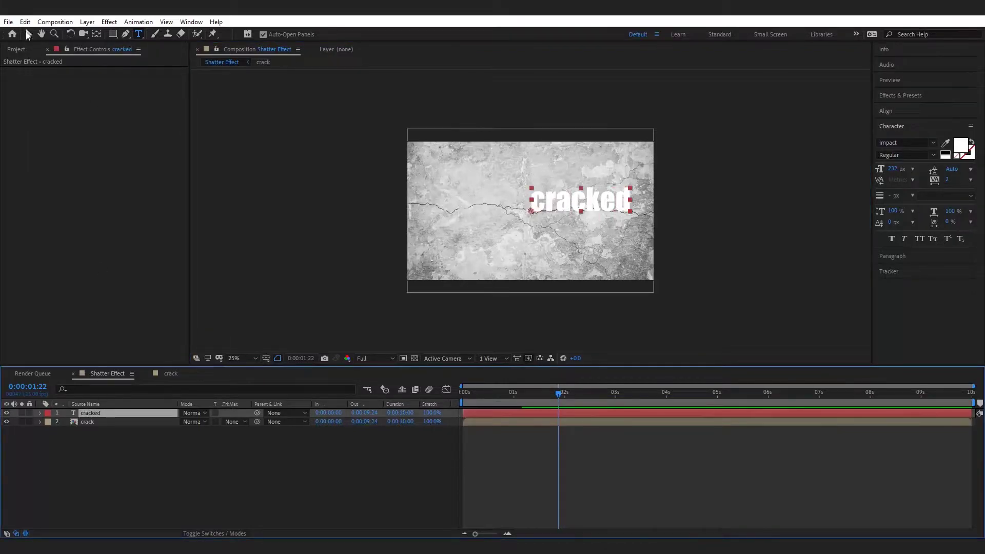
drag(549, 206, 500, 210)
key(period)
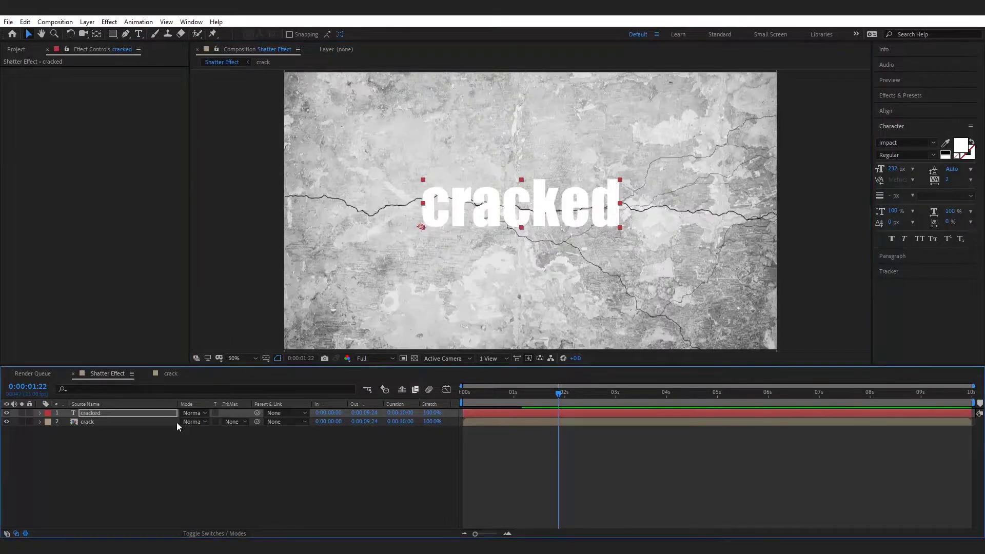
Set the crack layer's track matte to Alpha Matte 'cracked'.
click(234, 422)
click(235, 448)
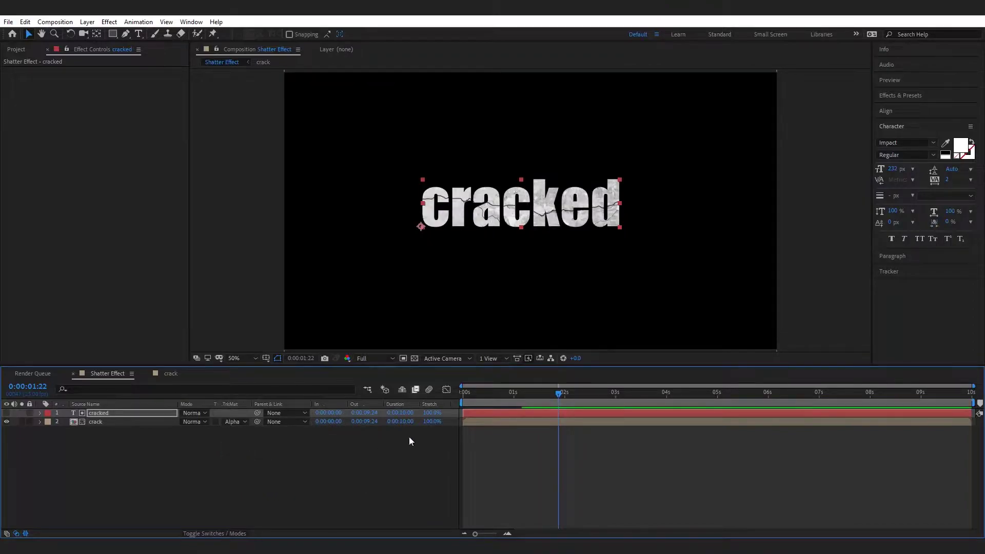
click(273, 464)
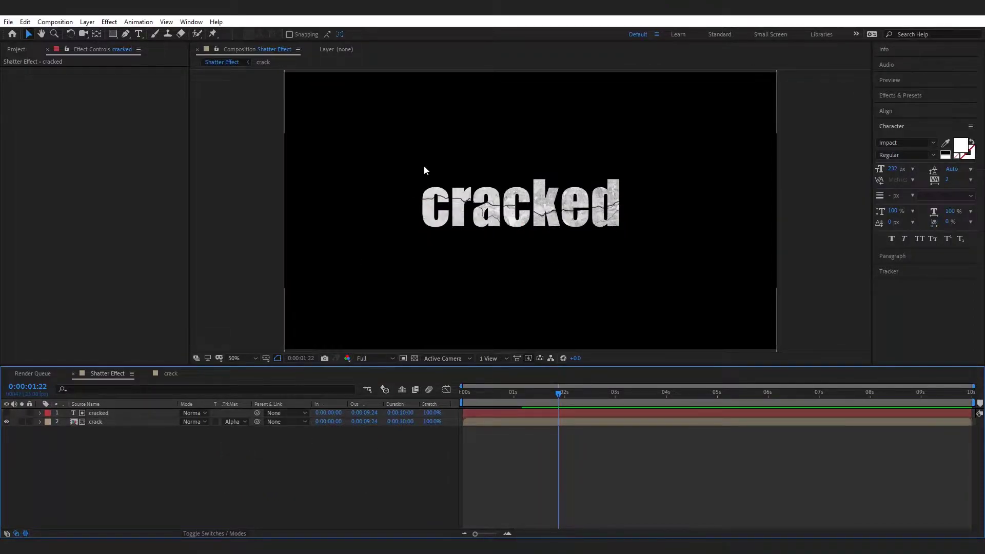
right_click(114, 413)
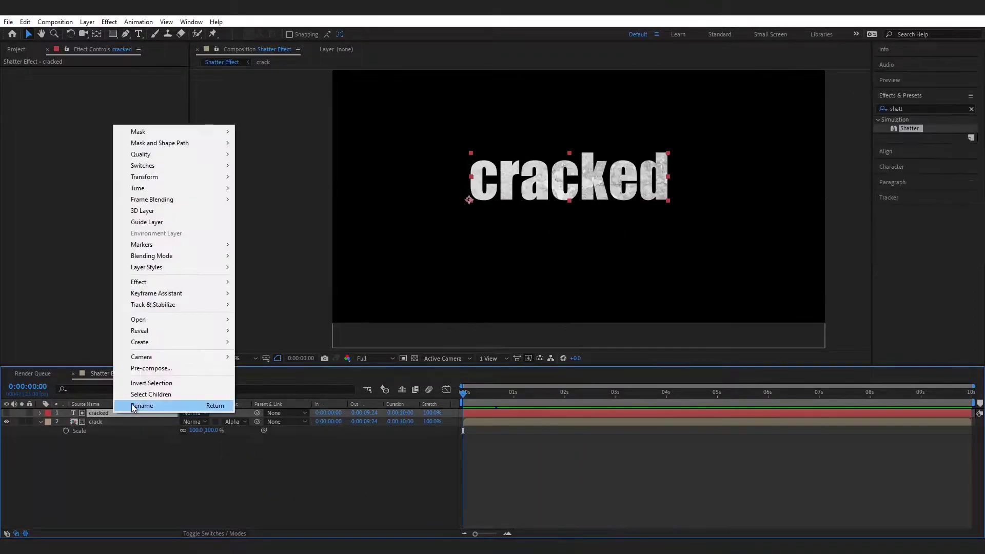
Pre-compose the text layer as 'text'.
key(ctrl+shift+c)
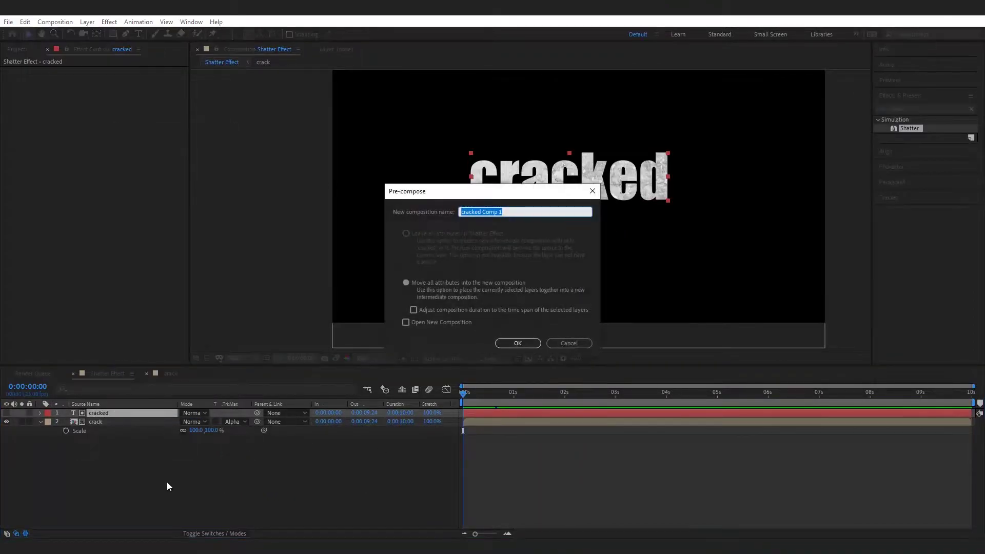
text(text)
click(512, 343)
Scale the crack texture to 51% and shift it up-left within the letters.
drag(463, 394, 528, 395)
drag(526, 229, 525, 256)
drag(197, 431, 192, 431)
key(period)
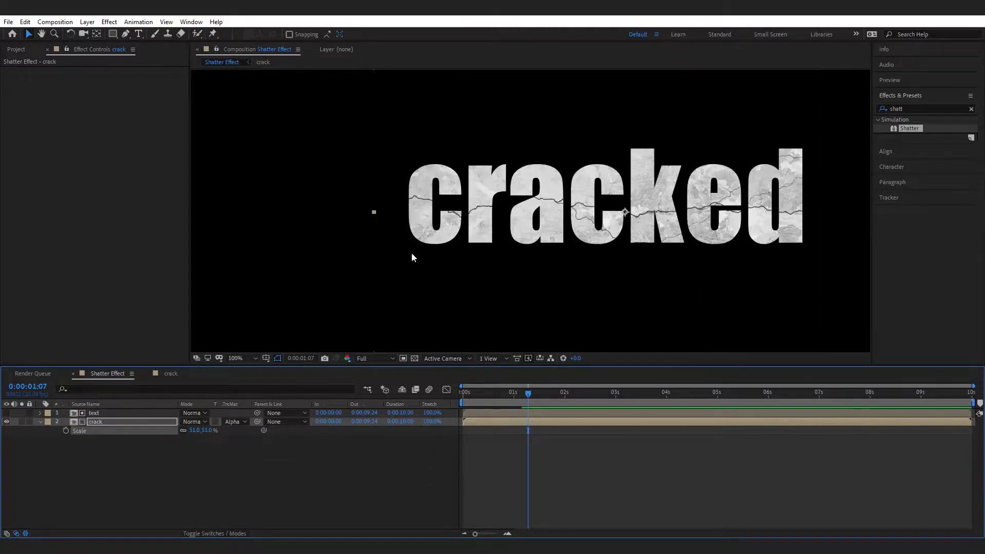
drag(492, 269, 478, 262)
click(219, 479)
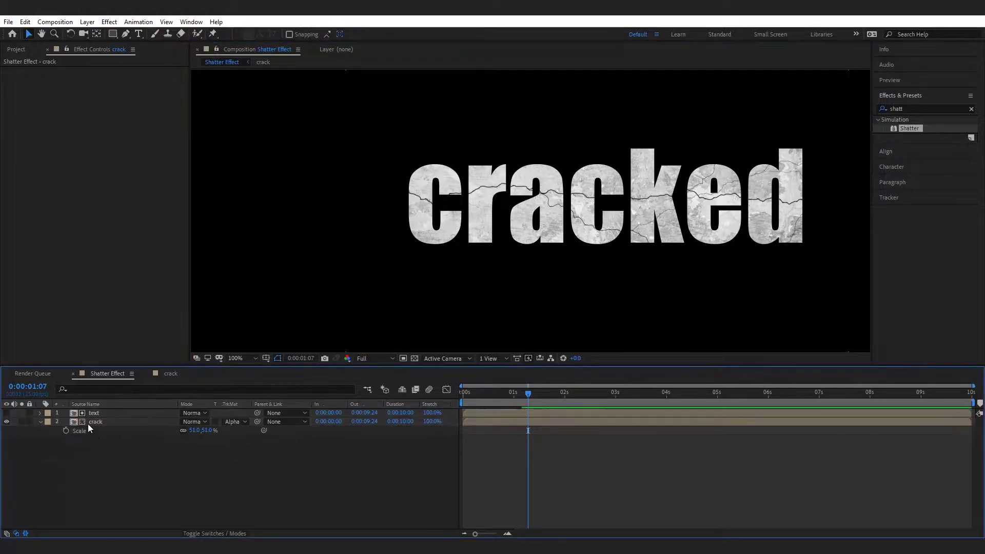
click(103, 422)
double_click(924, 109)
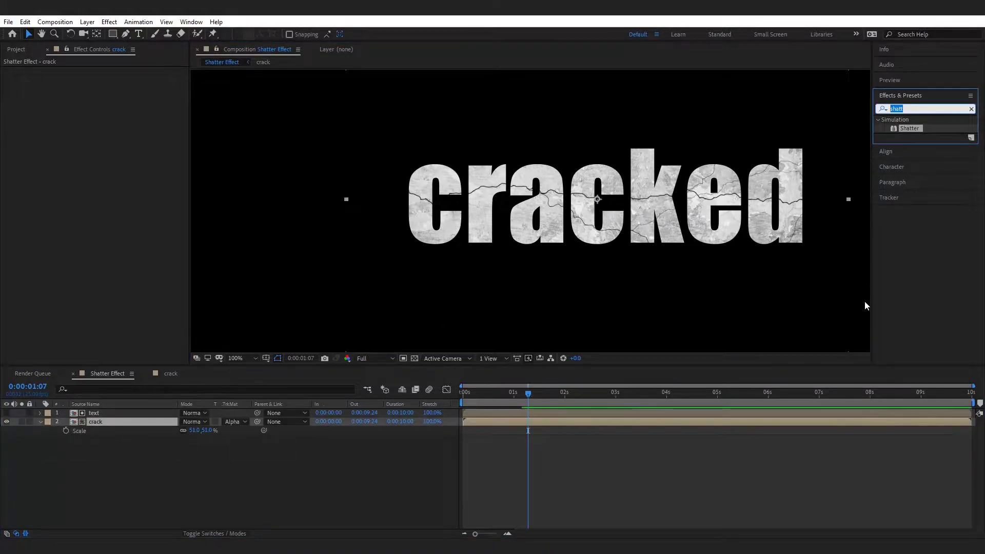
Add Bevel Alpha to the crack layer with Light Intensity 1.00 and Edge Thickness 1.70.
text(bev)
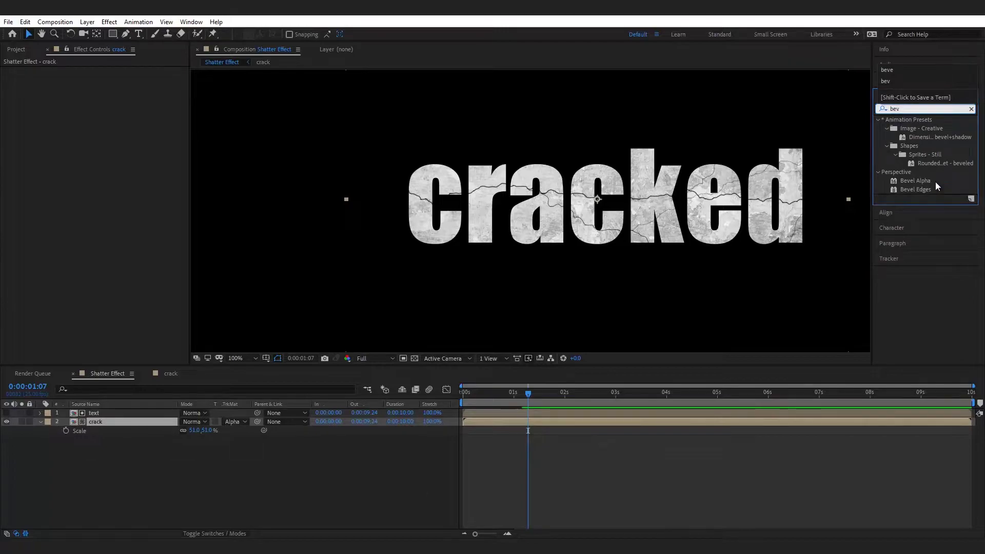
click(922, 181)
drag(923, 180, 147, 425)
click(209, 467)
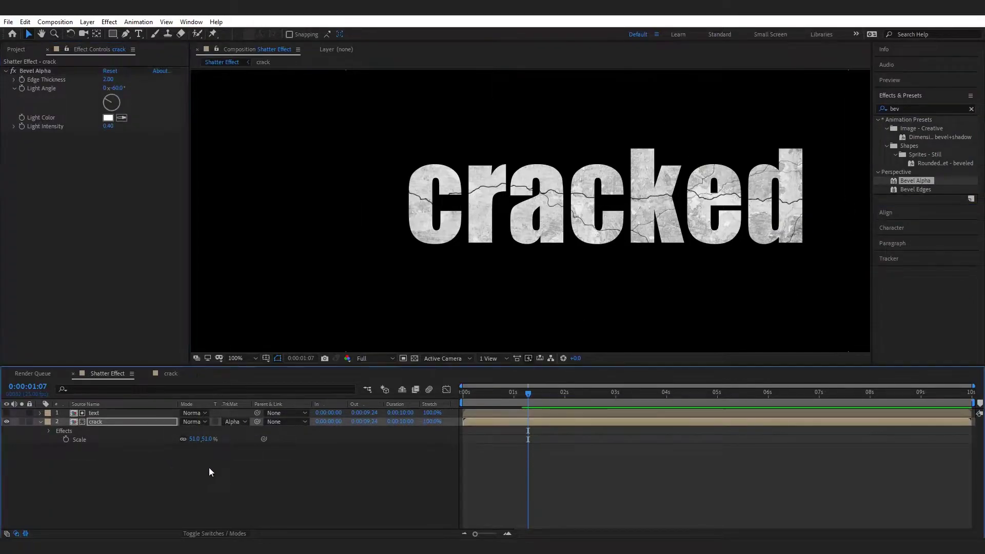
click(108, 127)
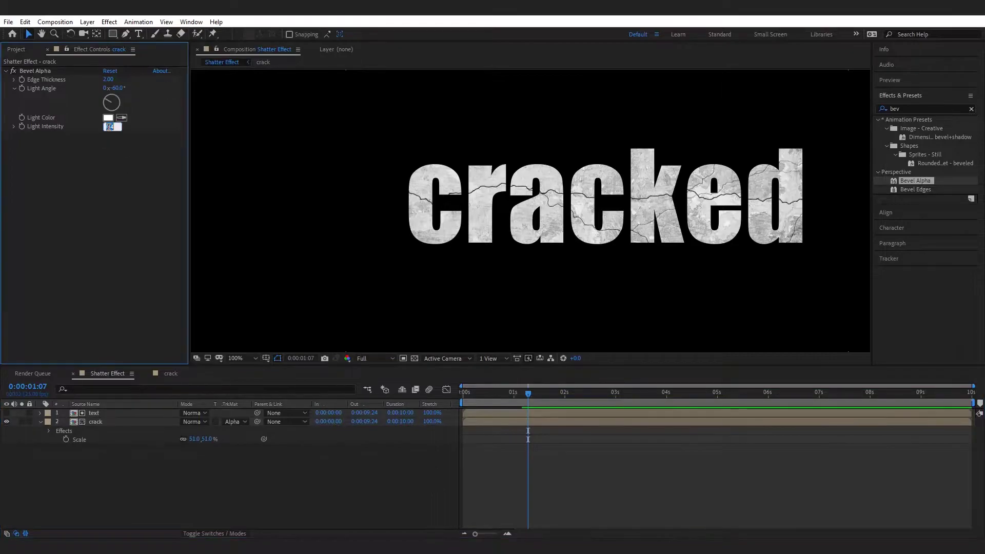
key(Return)
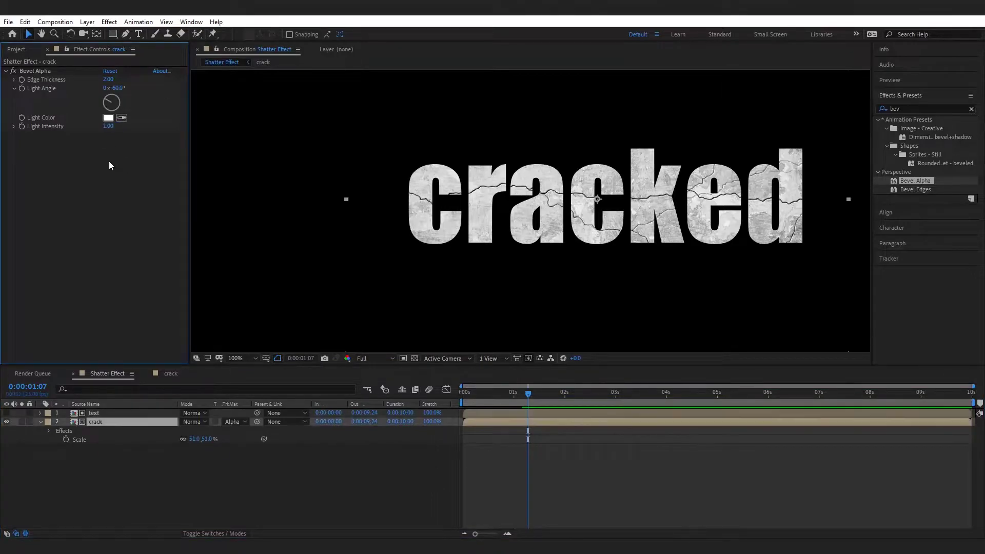
drag(108, 79, 99, 79)
scroll(443, 166, up, 1)
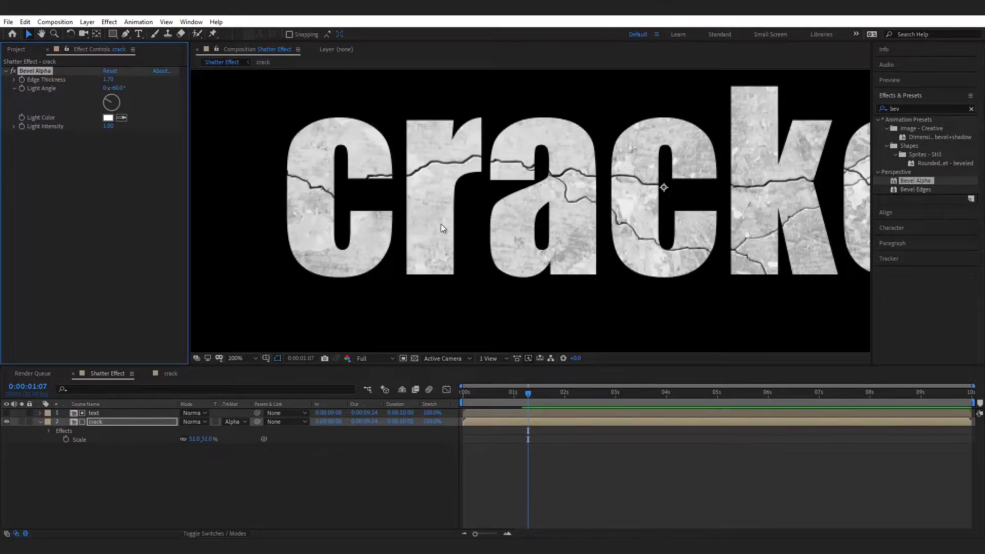
key(comma)
click(643, 495)
drag(522, 394, 519, 394)
Duplicate the 'text' precomp layer.
click(114, 415)
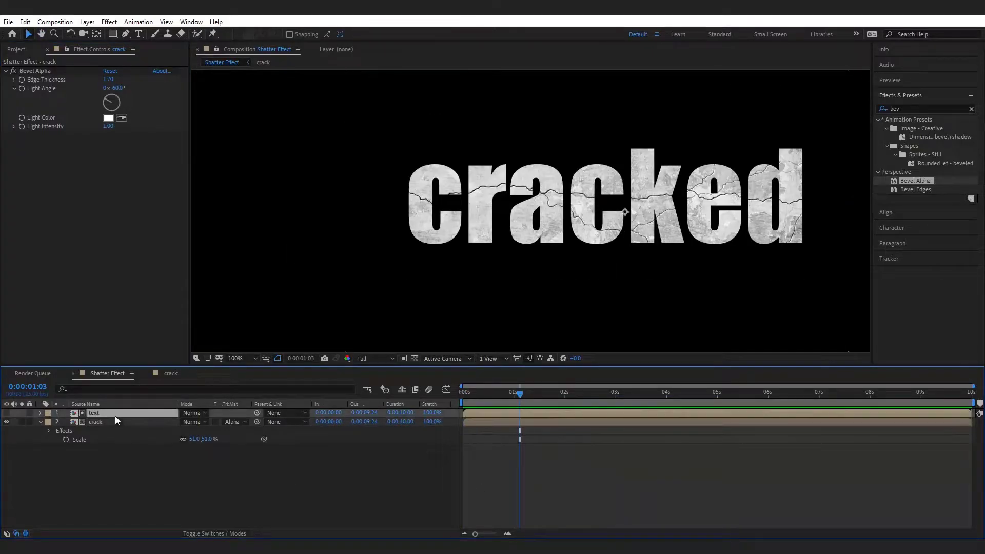
key(ctrl+d)
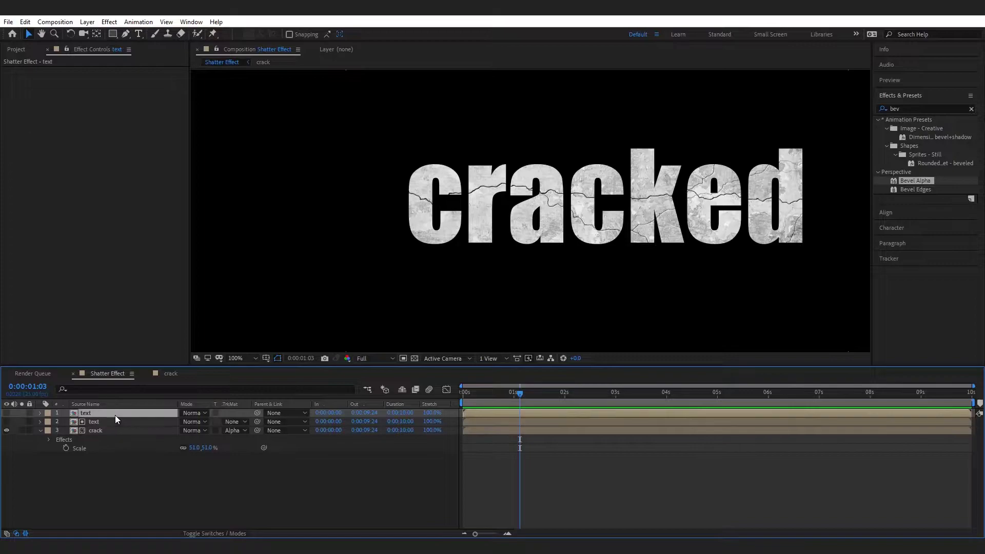
key(F2)
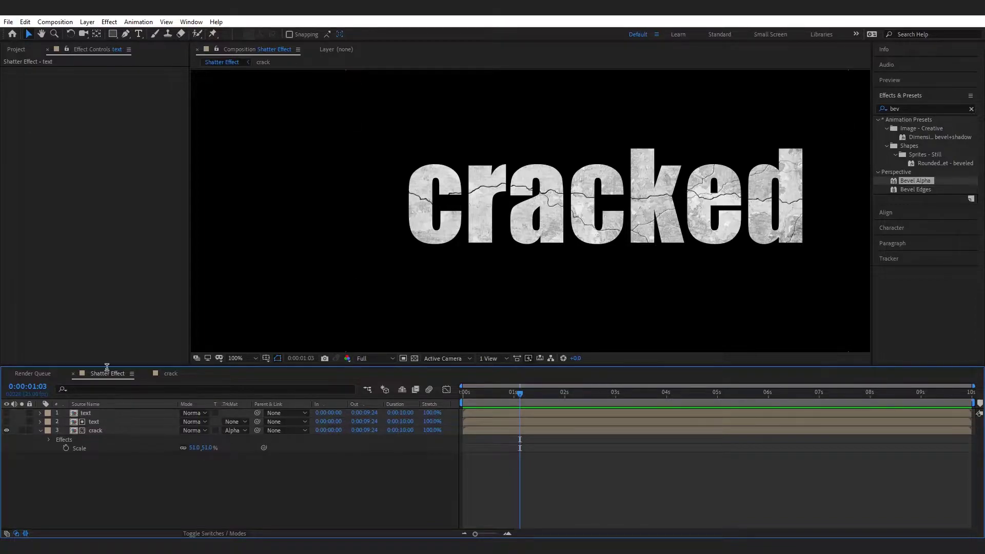
Add another copy of the texture image and set its track matte to Alpha Matte 'text'.
click(18, 50)
click(35, 142)
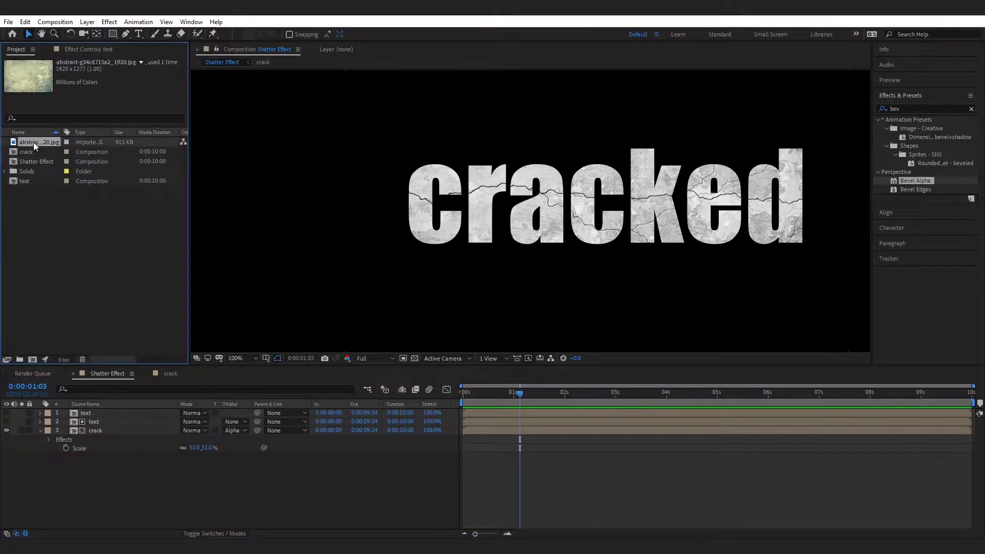
drag(35, 144, 66, 418)
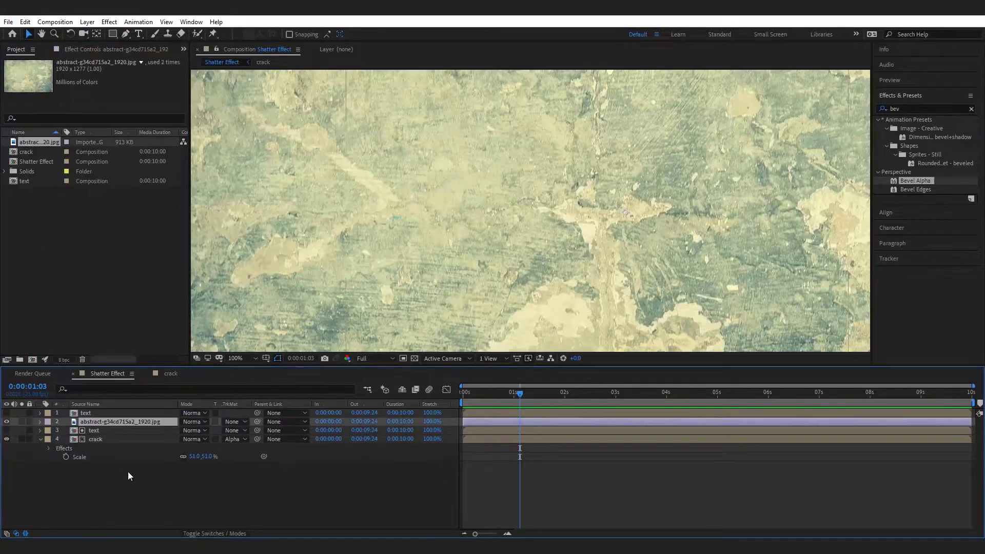
click(109, 423)
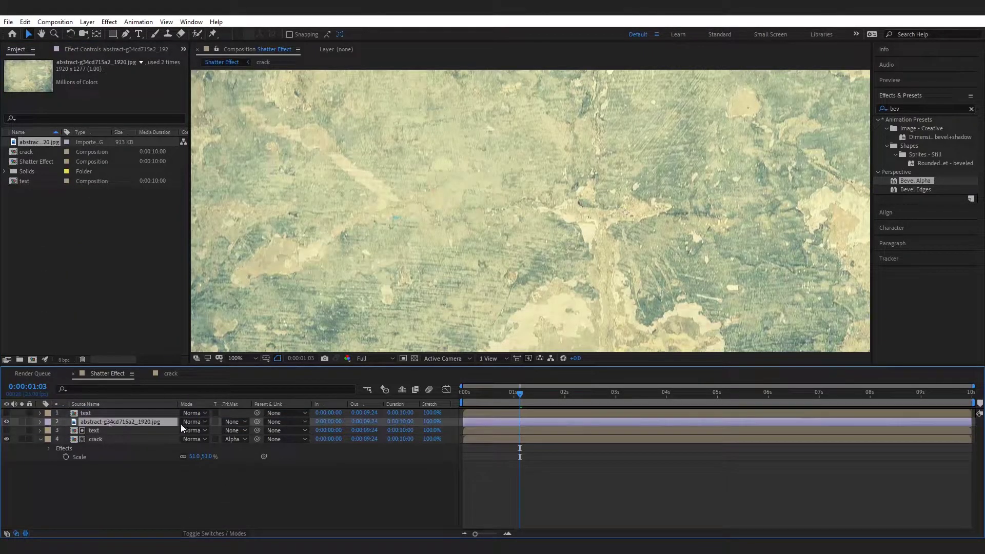
click(231, 424)
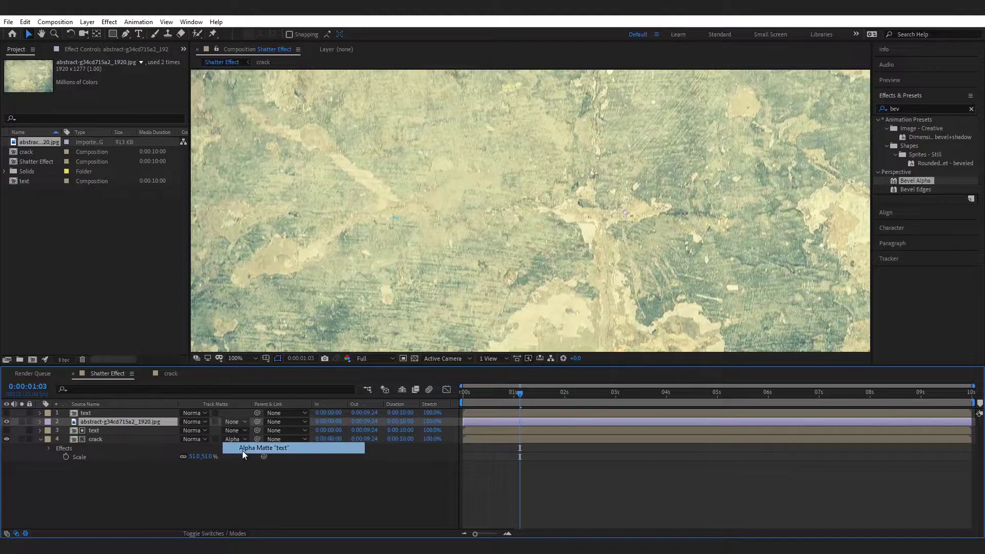
click(242, 448)
click(196, 497)
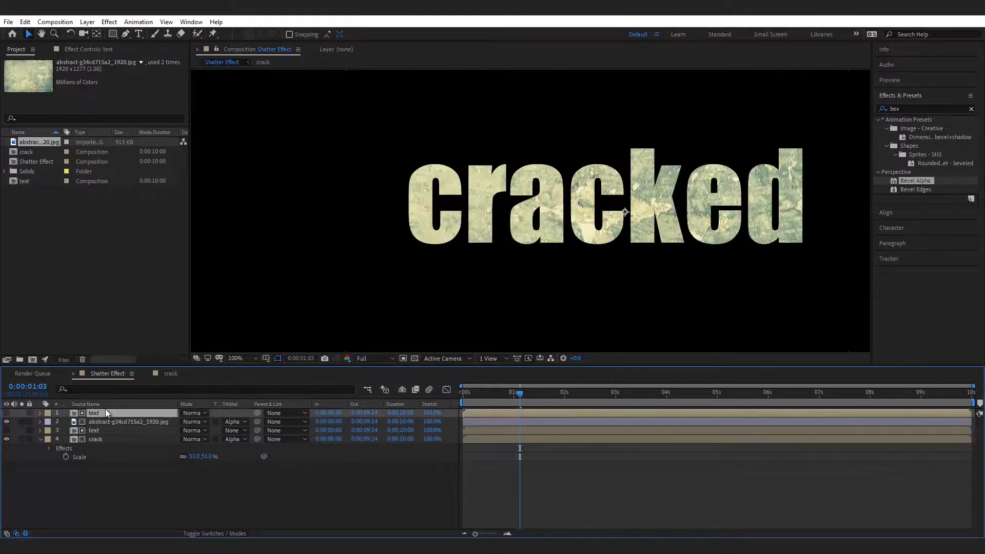
drag(904, 106, 877, 109)
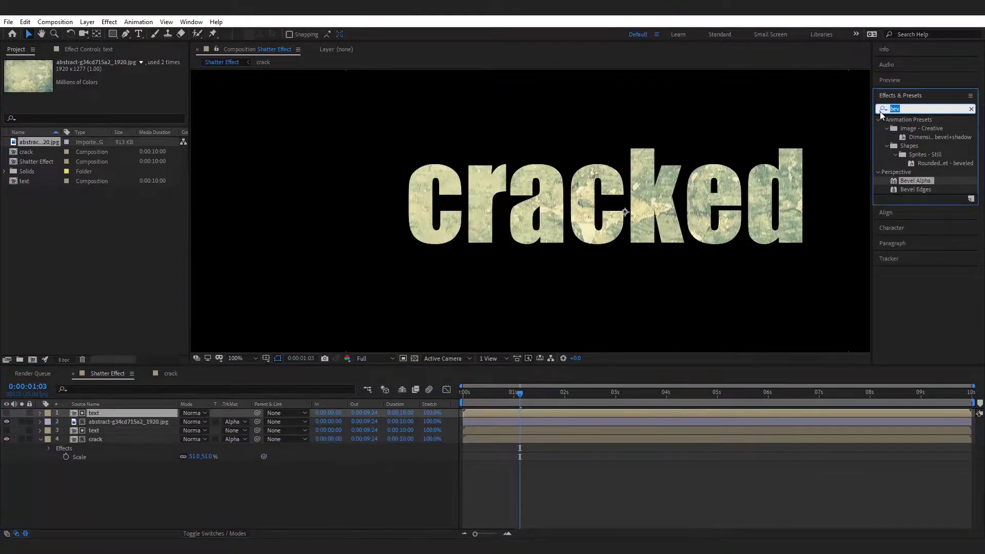
Apply the Shatter effect from Effects & Presets to the text layer and preview it.
text(sha)
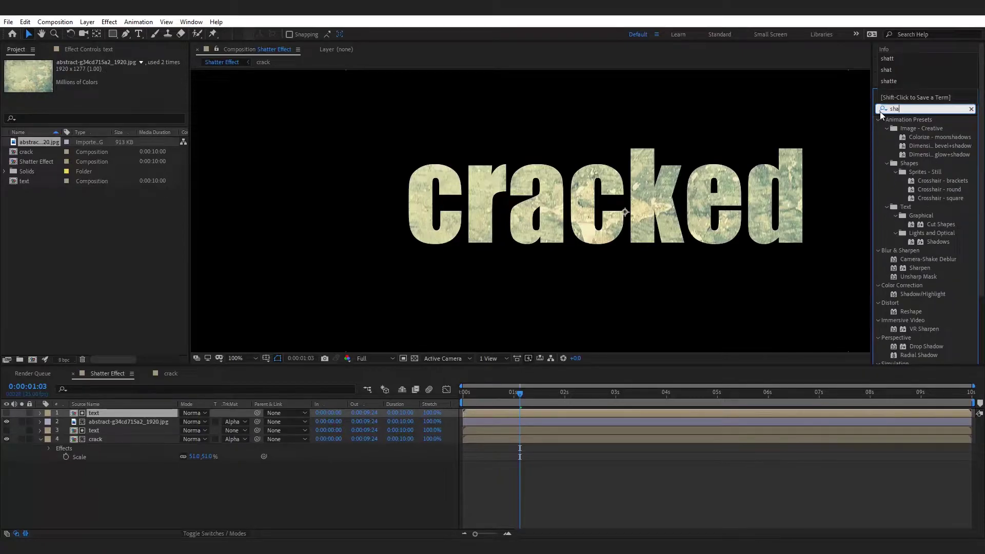
text(tt)
drag(897, 138, 103, 413)
scroll(435, 186, down, 1)
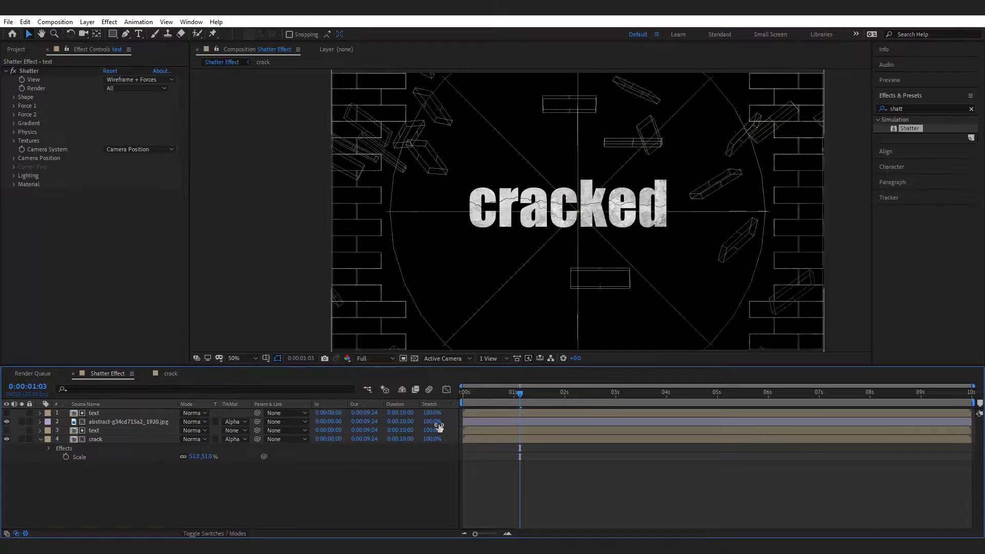
drag(478, 394, 460, 394)
key(space)
key(space)
key(space)
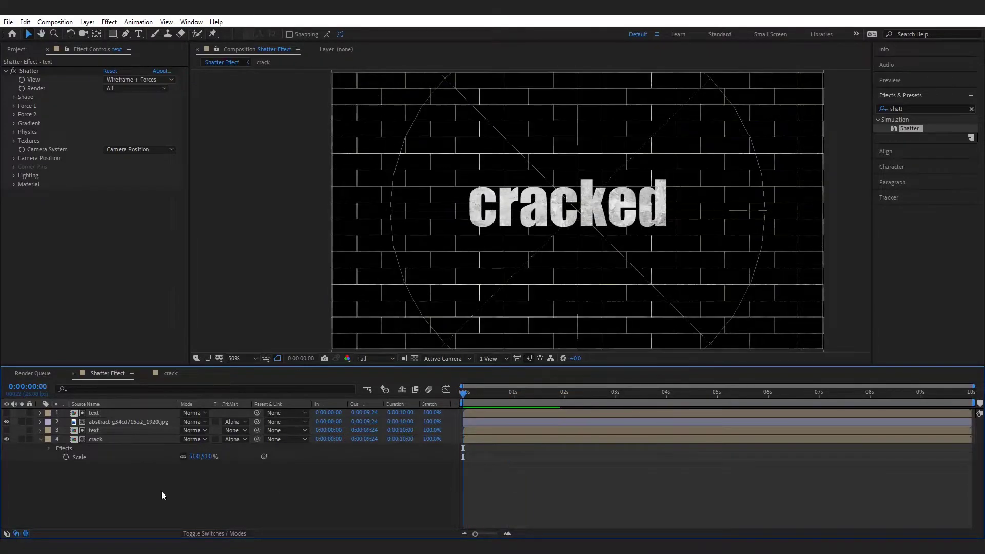
Switch Shatter's View to Rendered and preview the textured word breaking apart.
click(118, 79)
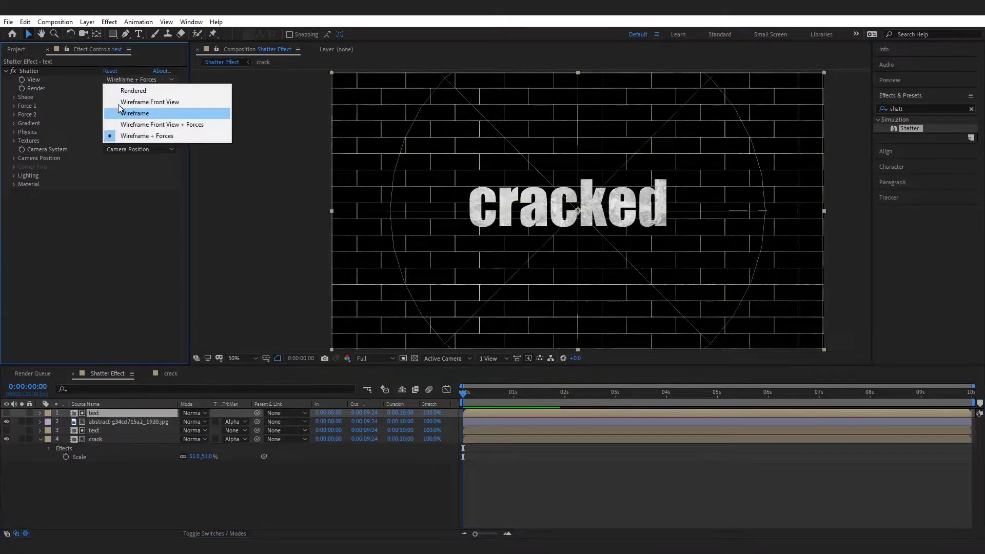
click(119, 90)
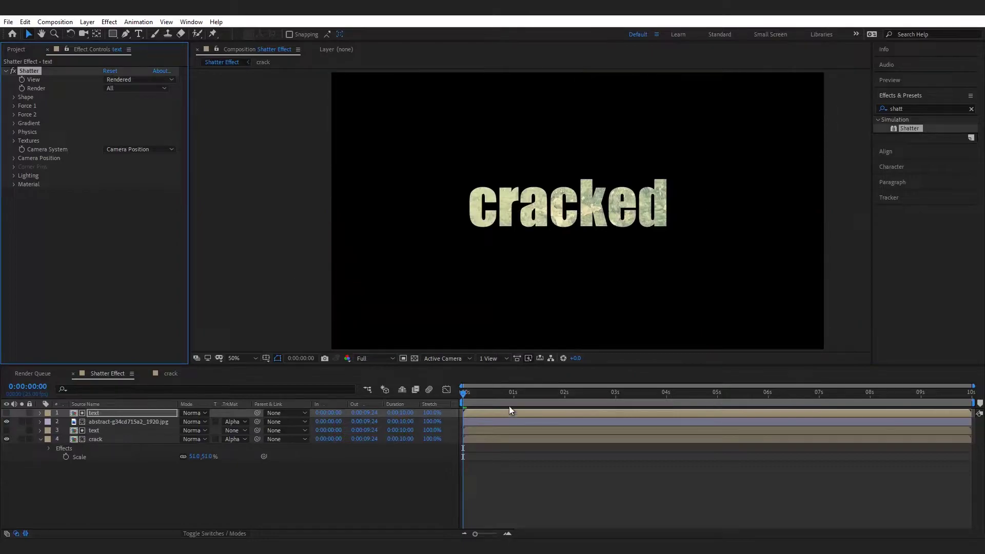
key(space)
key(space)
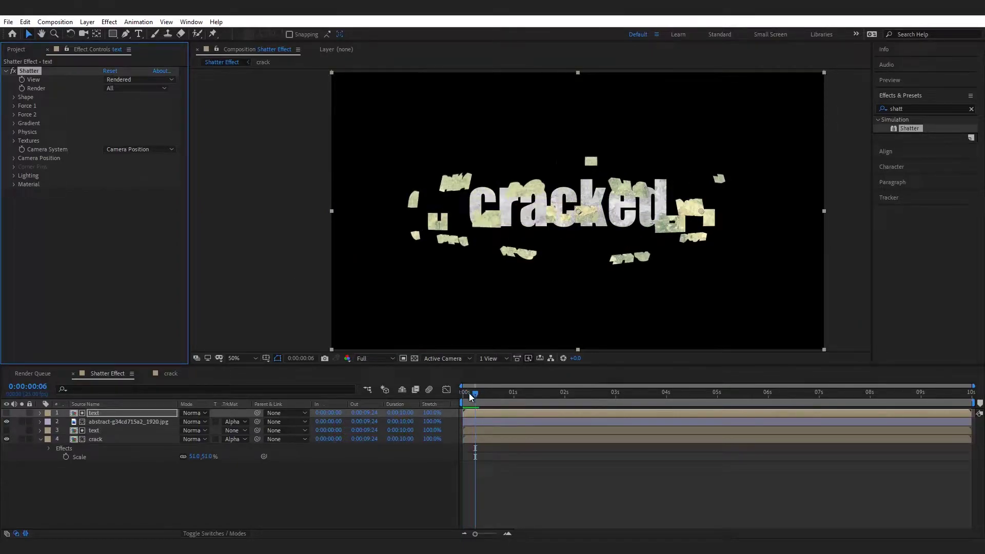
drag(469, 393, 450, 390)
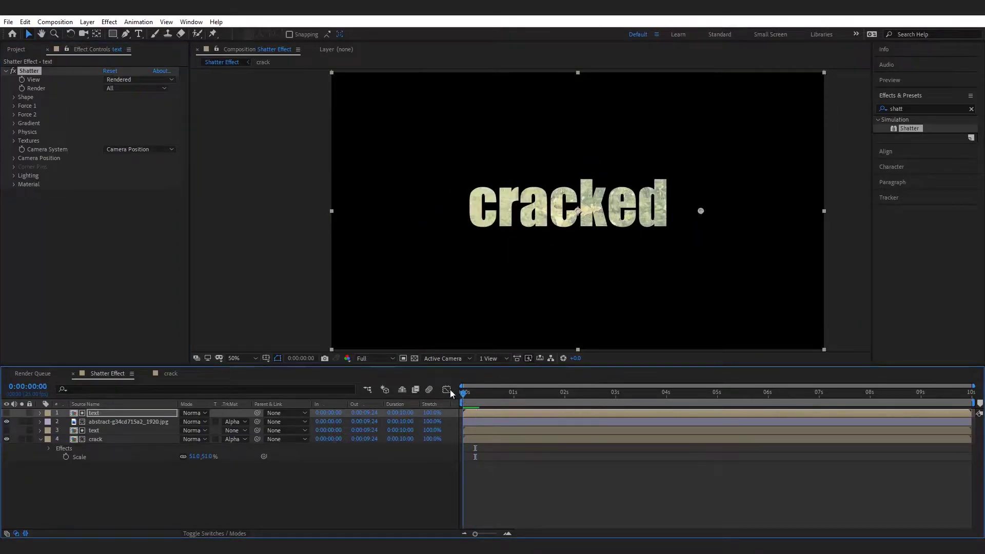
Set Shatter's Shape to the Glass pattern, 200 repetitions and 0 extrusion depth, then preview.
click(14, 97)
click(111, 106)
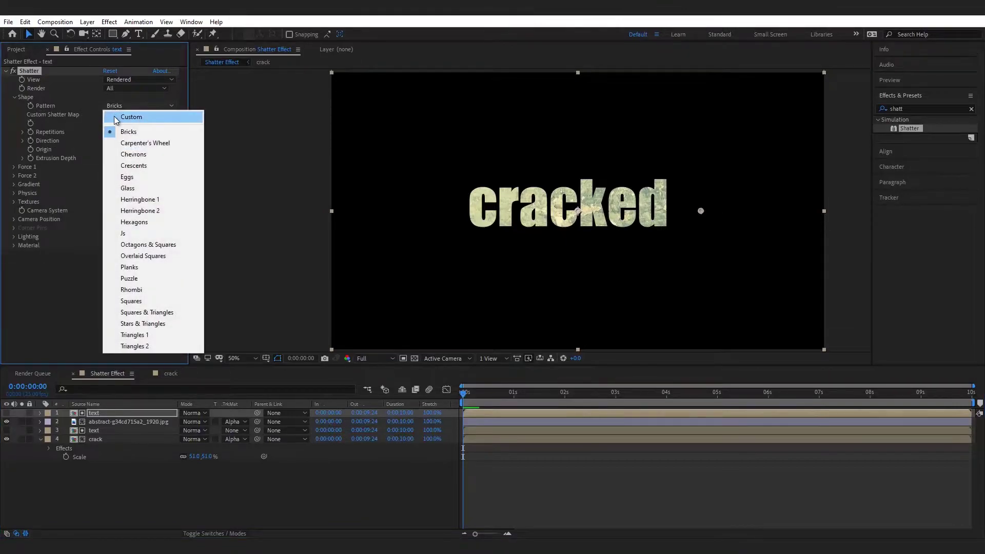
click(127, 188)
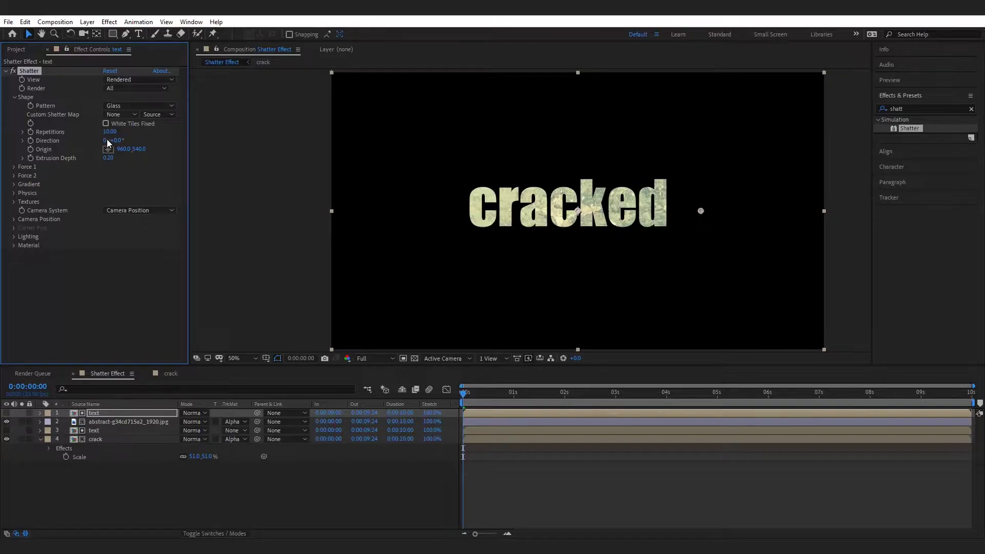
drag(214, 132, 131, 141)
click(111, 270)
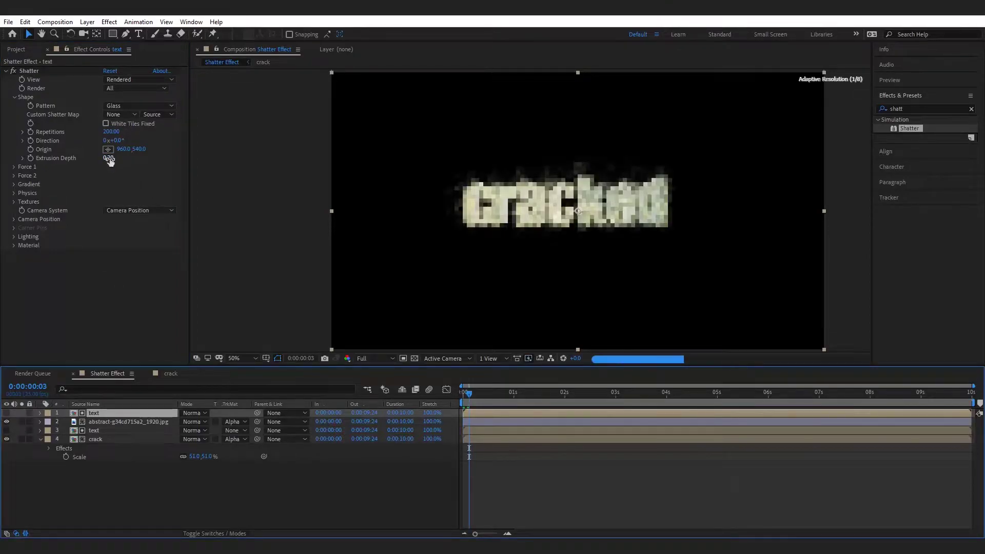
click(108, 159)
text(0)
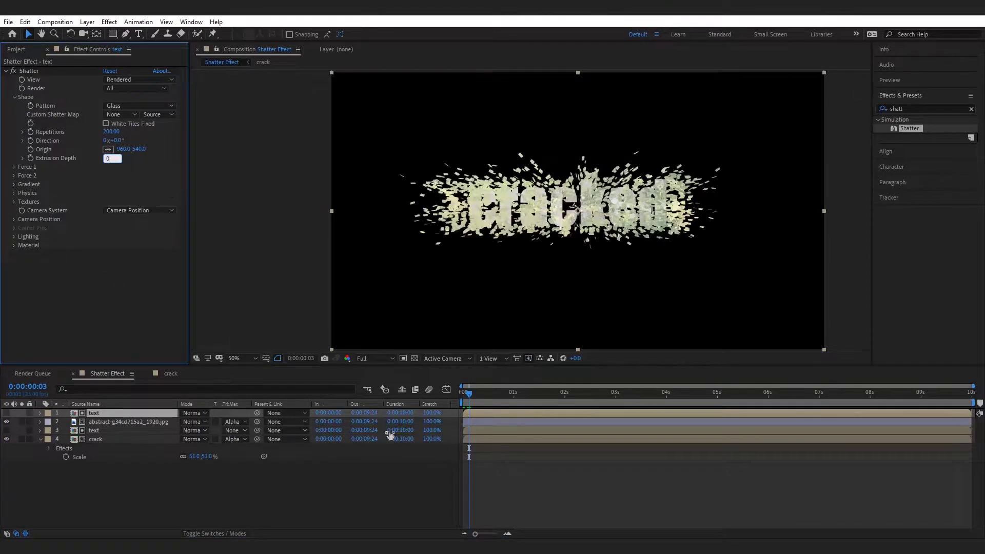
click(484, 454)
key(space)
key(space)
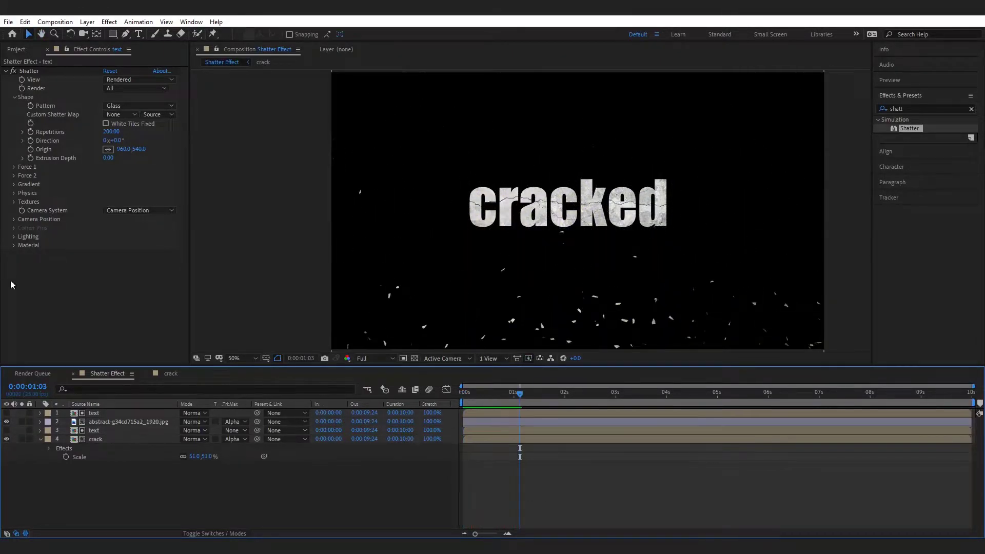
click(14, 166)
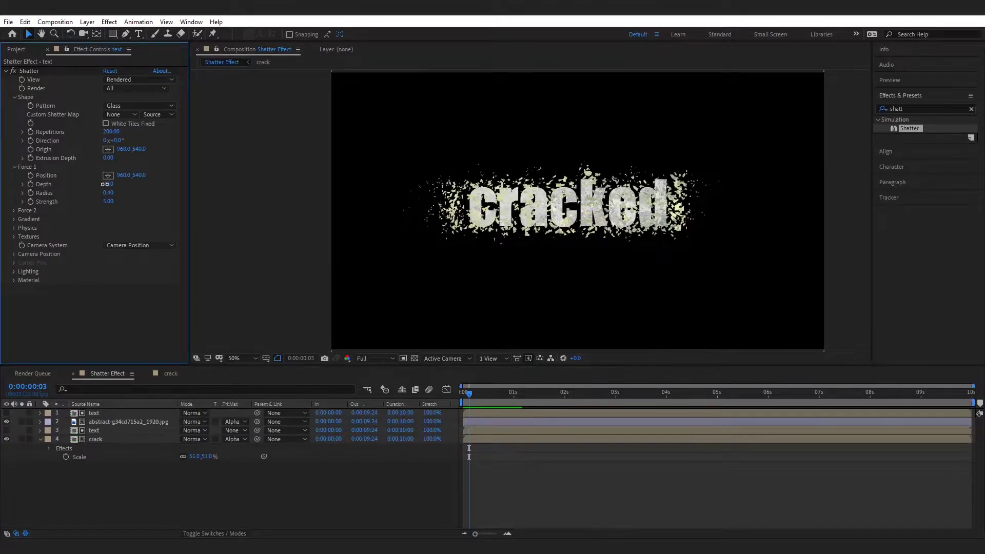
Scrub Force 1 Depth to -0.40 and preview the shards falling from the start.
mouse_move(105, 183)
mouse_down()
mouse_move(92, 184)
mouse_move(108, 186)
mouse_up()
drag(469, 394, 454, 395)
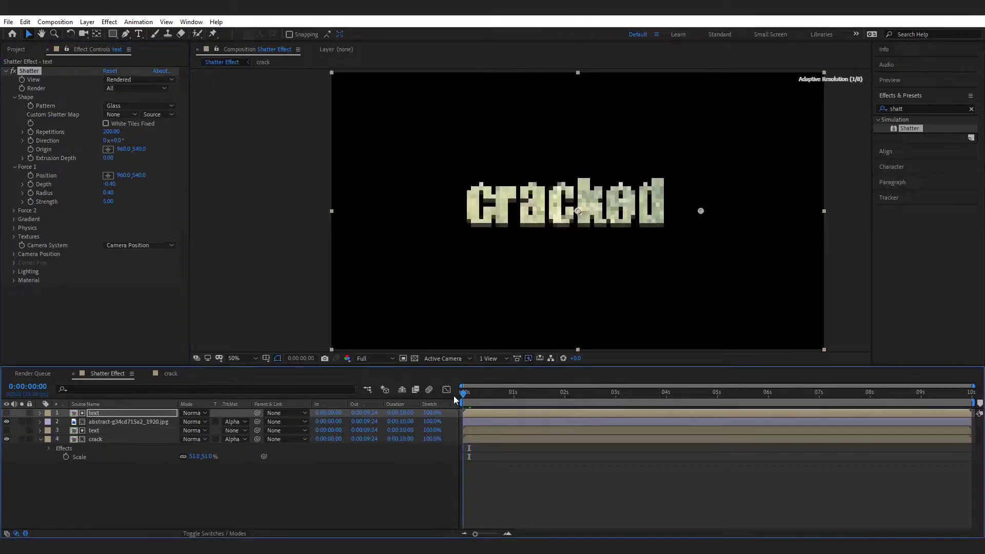
key(space)
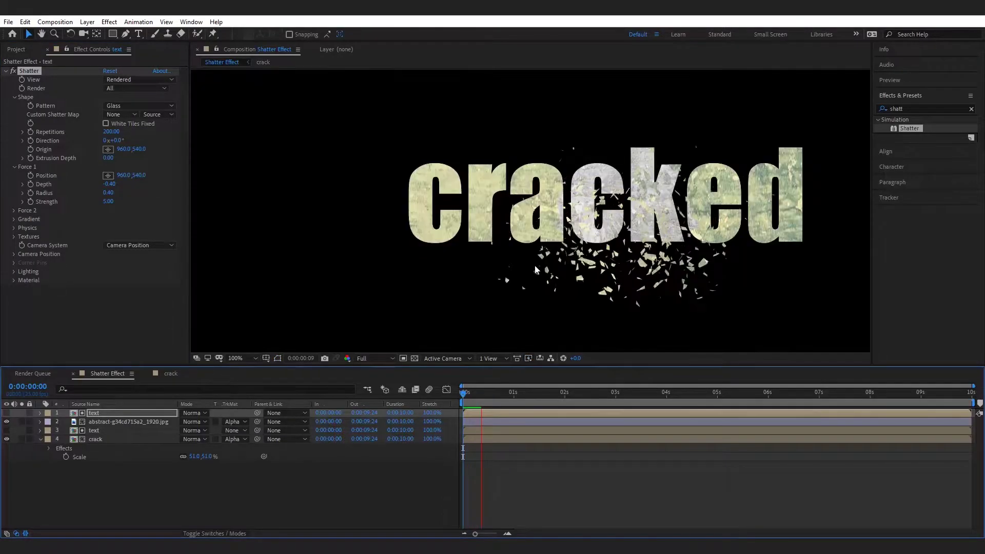
key(space)
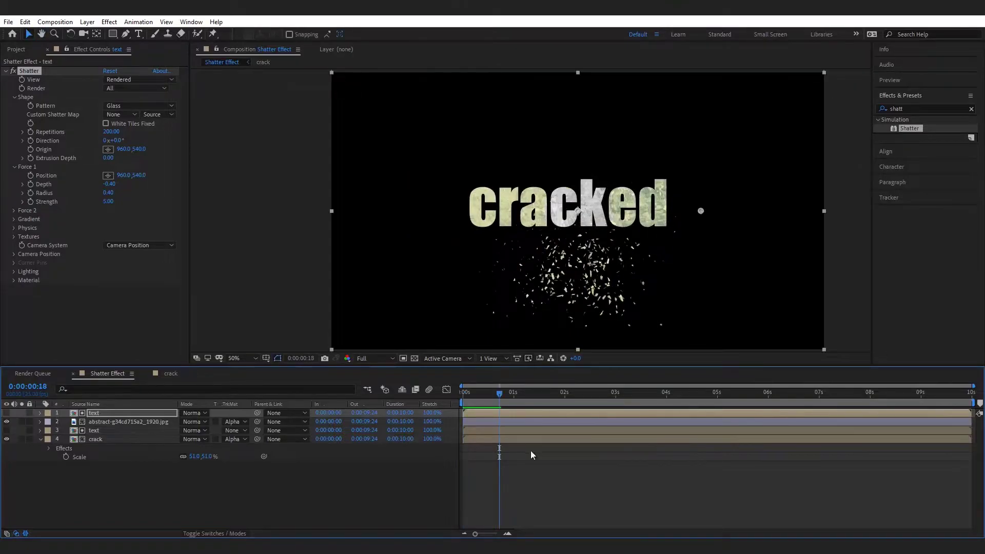
Place the Force 1 Position at 546,524 near the left side of 'cracked' and preview.
drag(496, 395, 487, 396)
click(546, 489)
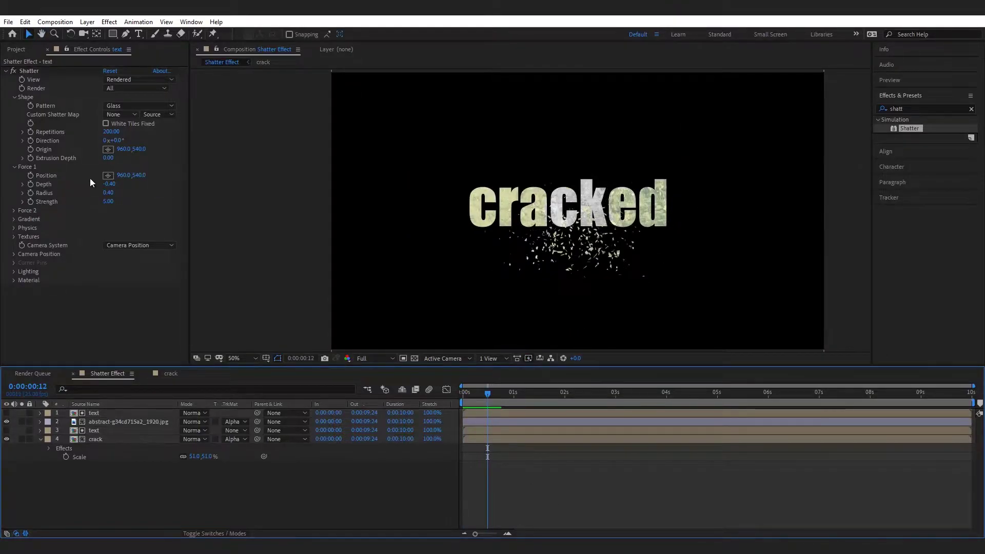
click(107, 177)
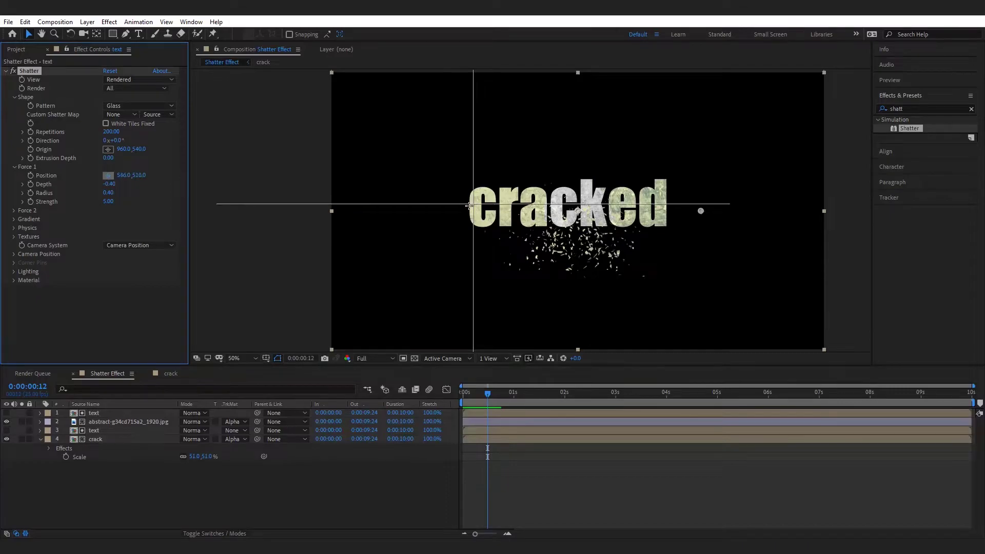
click(469, 206)
scroll(530, 247, up, 2)
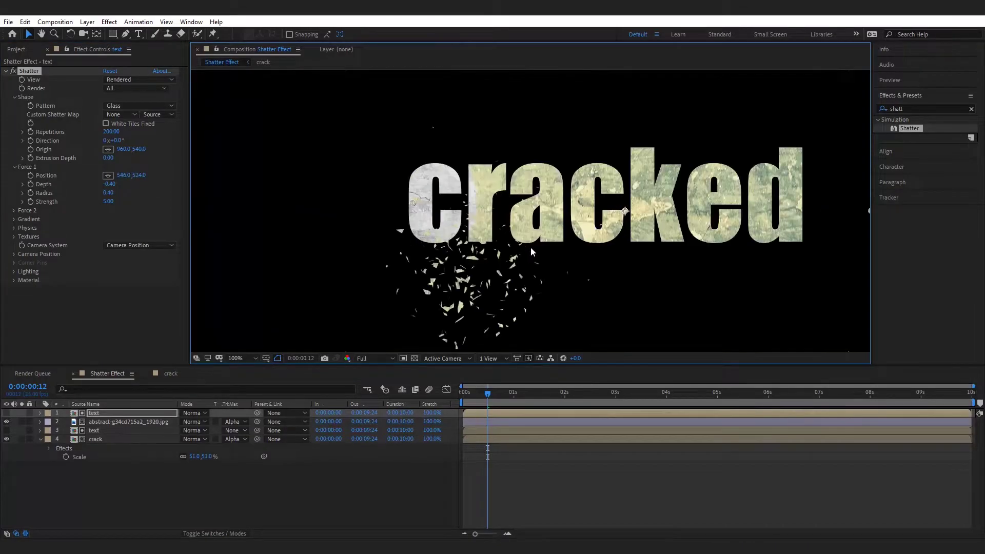
scroll(530, 248, down, 2)
key(space)
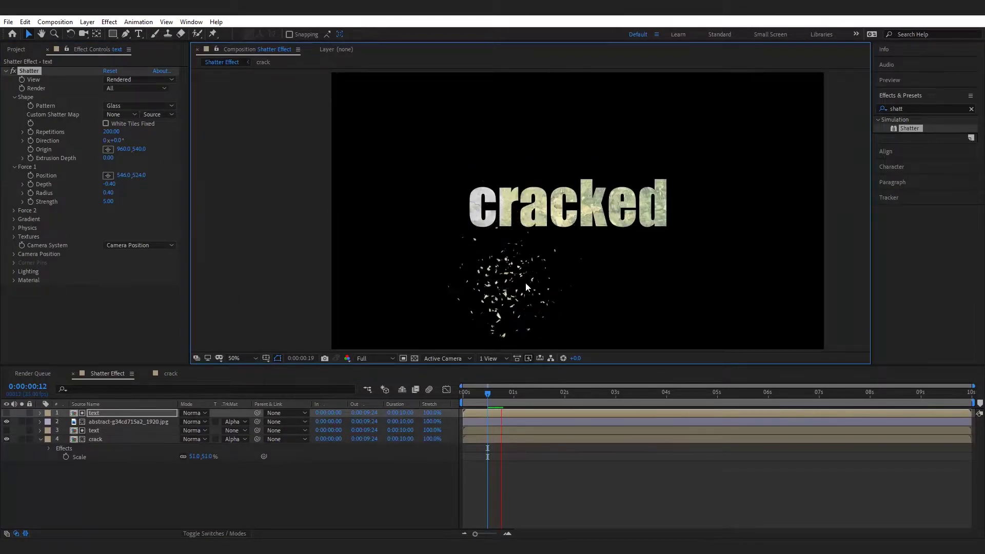
Replay the shatter preview from the beginning of the timeline.
drag(507, 394, 442, 402)
key(space)
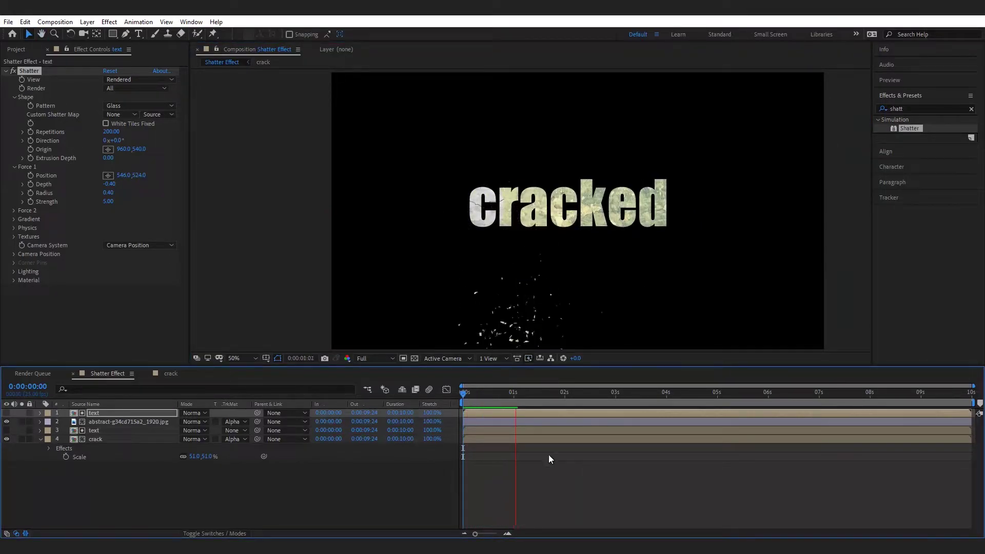
click(535, 480)
key(Home)
key(space)
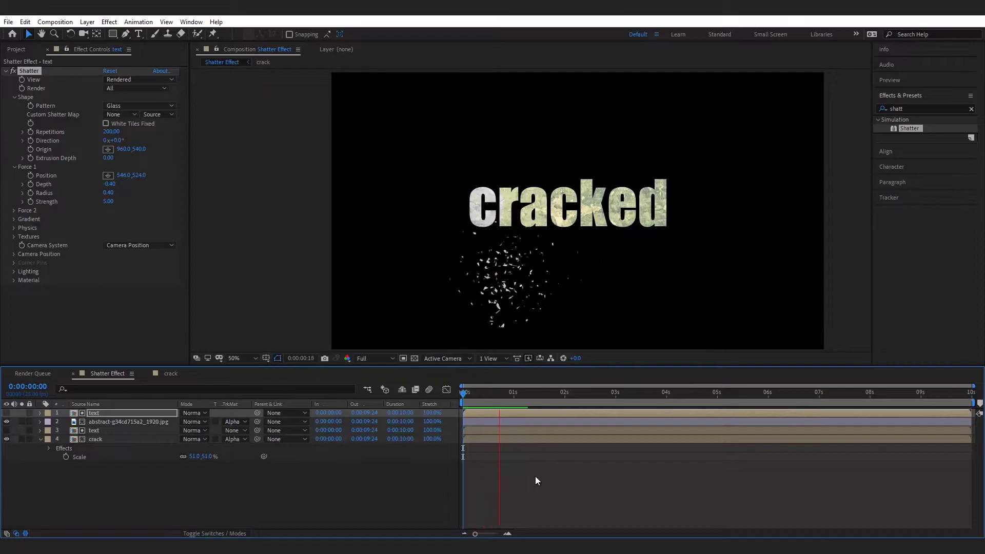
key(space)
Go to frame 13 and reselect the text layer and its Shatter effect.
drag(521, 396, 490, 395)
click(266, 343)
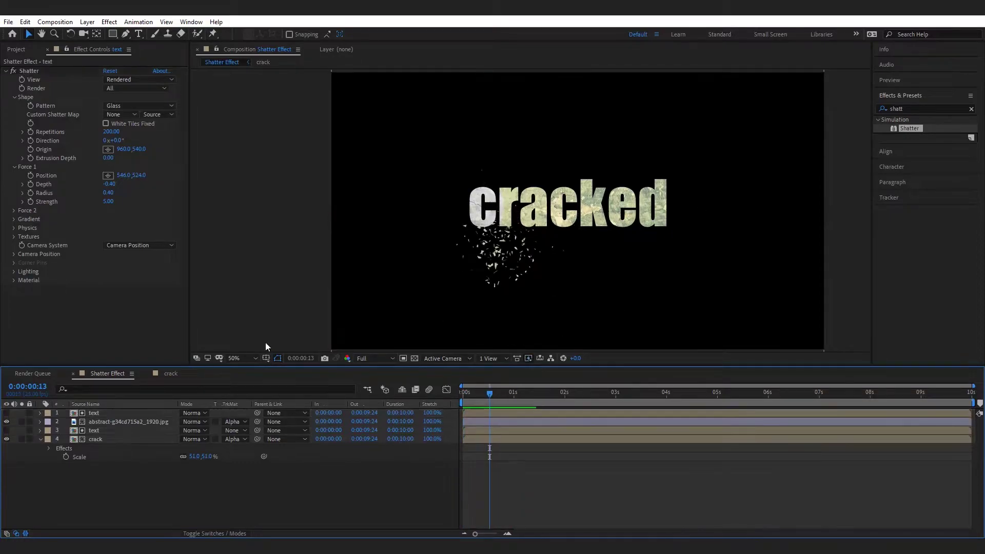
click(138, 133)
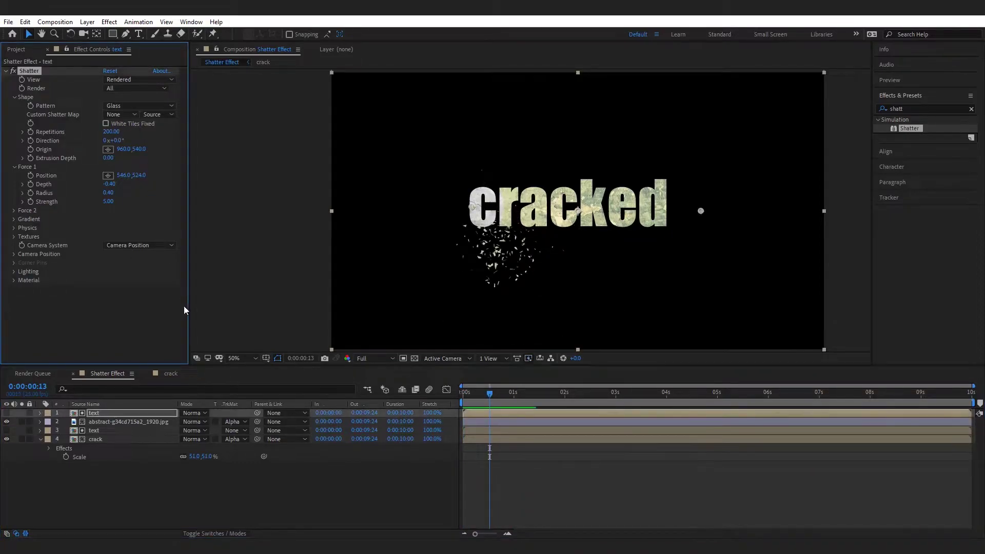
click(279, 509)
click(106, 414)
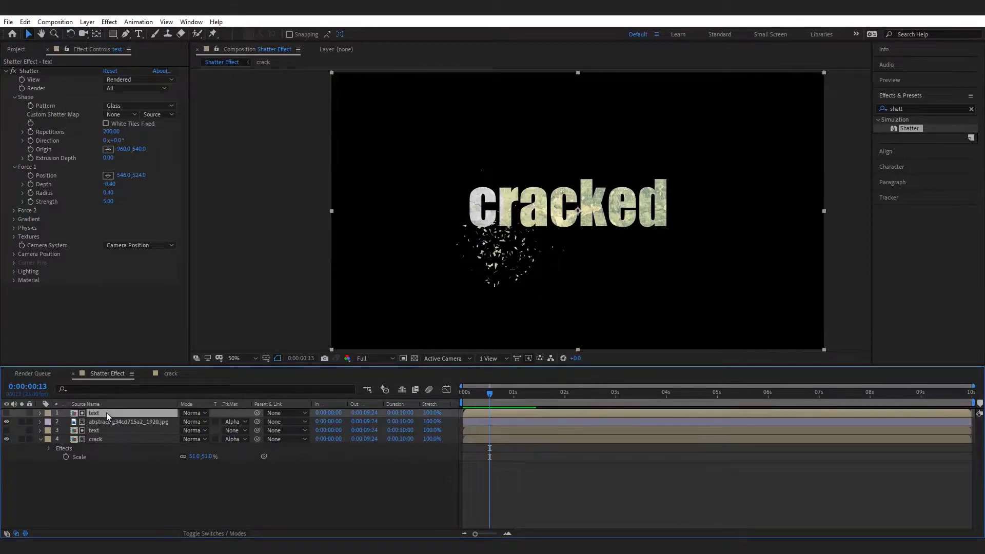
In the text precomp, scale 'cracked' up to 236% and move it up and left.
double_click(106, 413)
click(143, 413)
key(s)
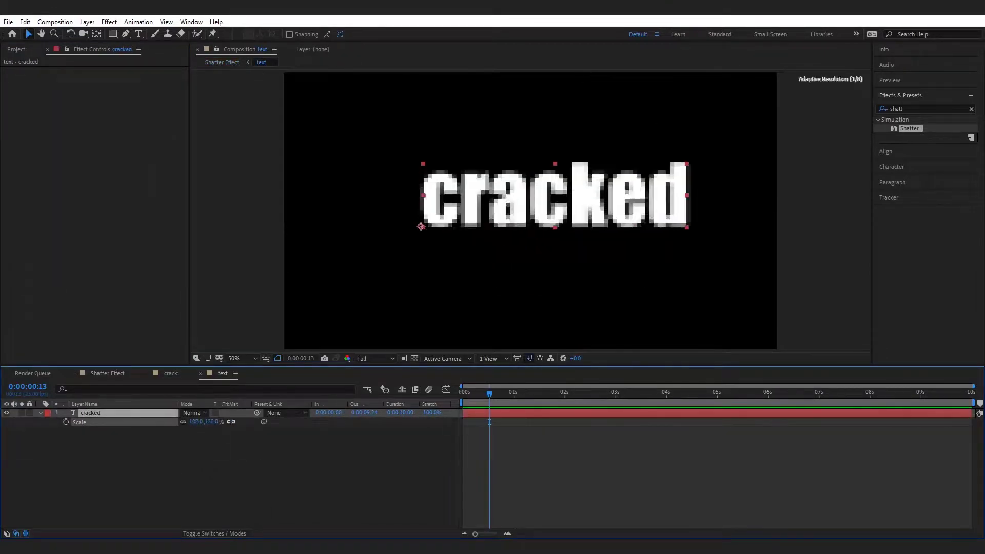
drag(231, 422, 245, 421)
scroll(516, 207, down, 2)
drag(515, 205, 489, 191)
drag(215, 421, 248, 421)
drag(491, 198, 456, 195)
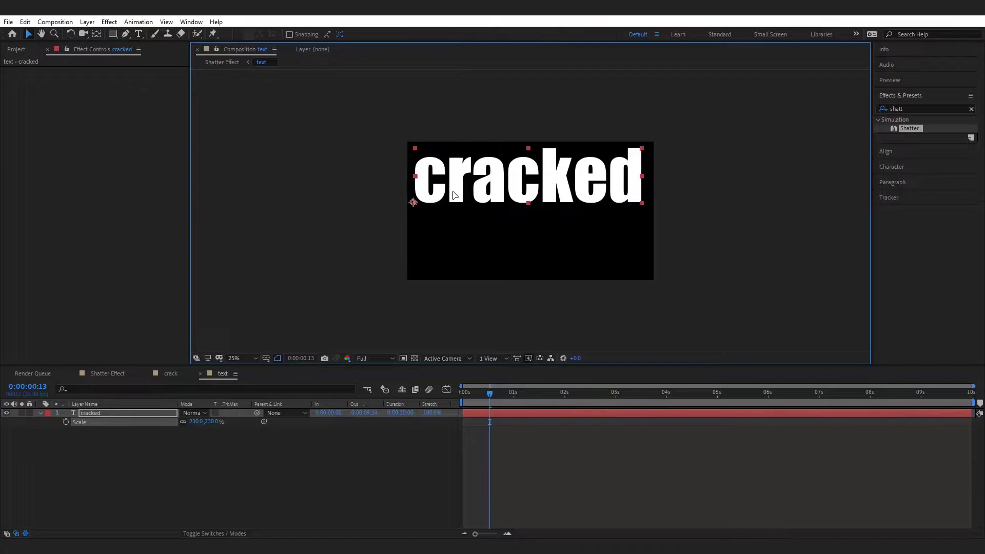
drag(211, 421, 226, 421)
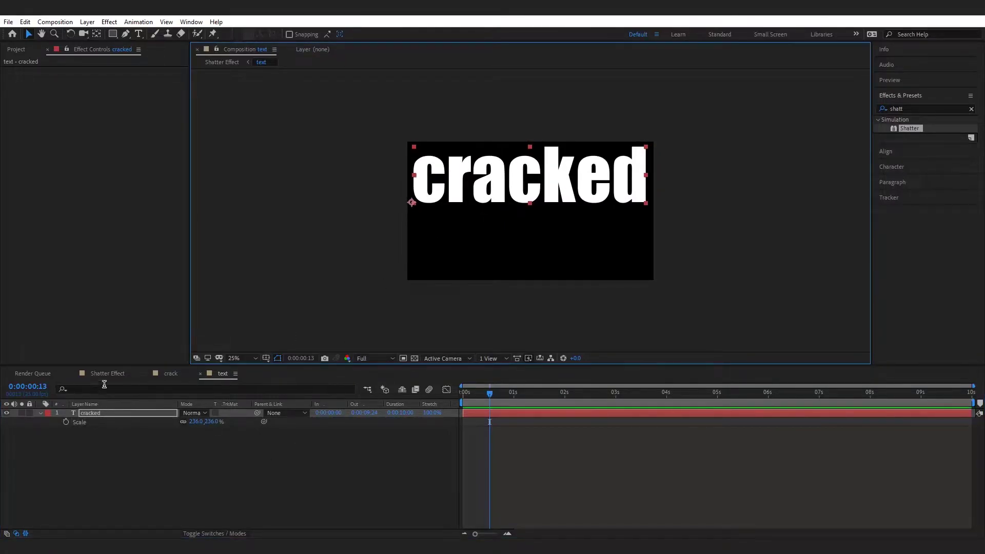
Back in the Shatter Effect comp, preview the shatter from the start.
click(107, 375)
scroll(494, 204, down, 2)
drag(473, 394, 461, 394)
key(space)
scroll(487, 291, up, 2)
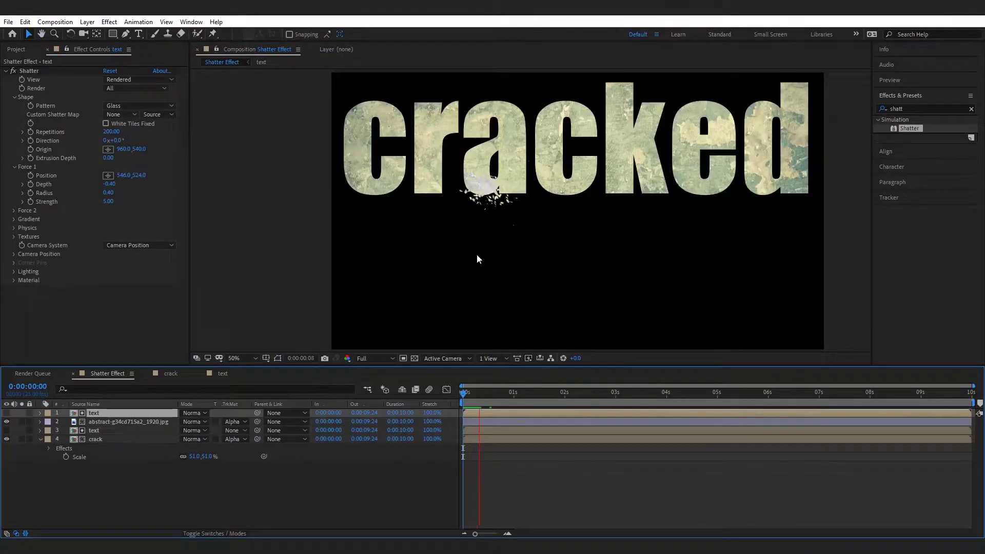
key(space)
scroll(478, 258, down, 2)
Scale both text layers down to 44% and preview the smaller word shattering.
ctrl+click(101, 431)
key(s)
drag(208, 449, 181, 449)
drag(537, 203, 535, 208)
scroll(534, 207, up, 2)
drag(483, 394, 461, 394)
key(space)
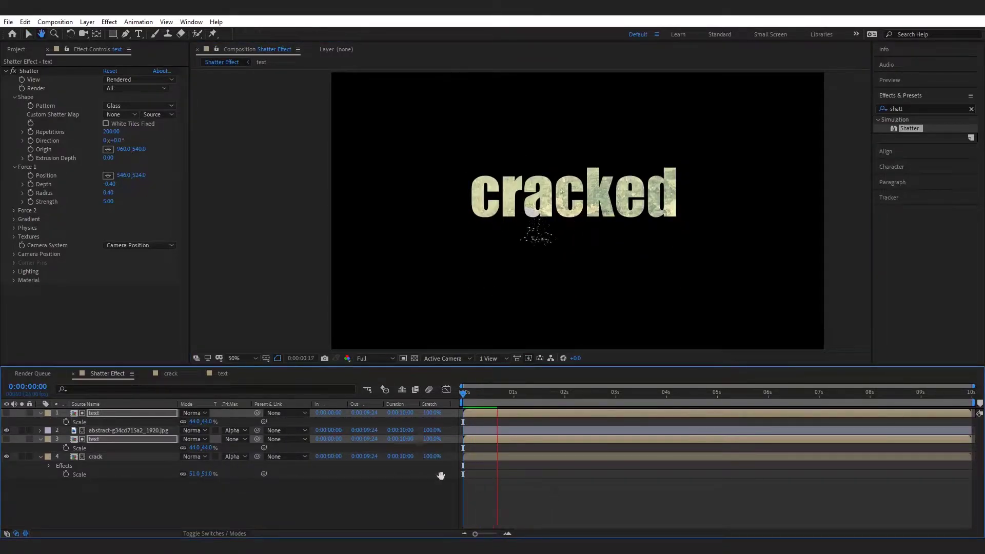
At frame 8, place Force 1 on the word's left edge and preview.
key(space)
click(479, 394)
click(523, 489)
click(97, 413)
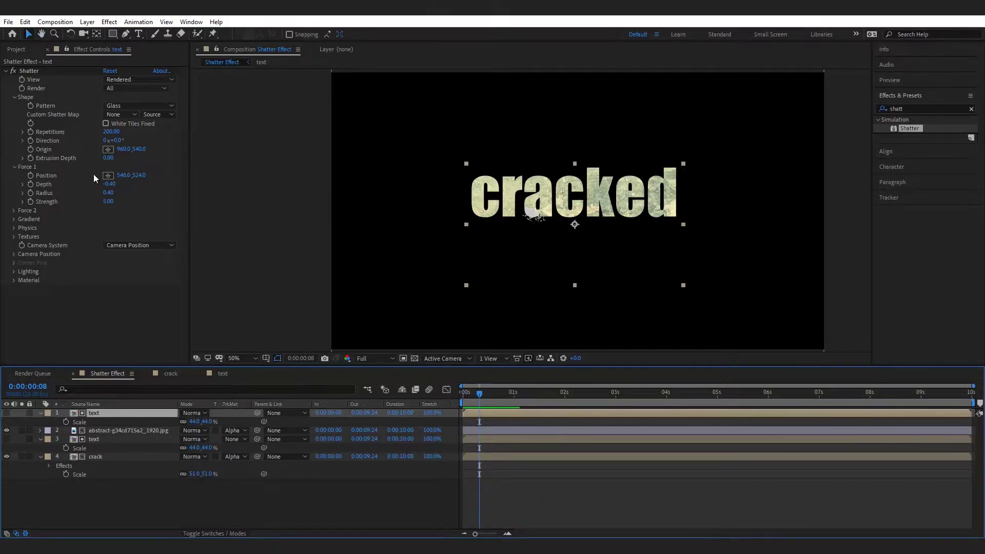
click(108, 176)
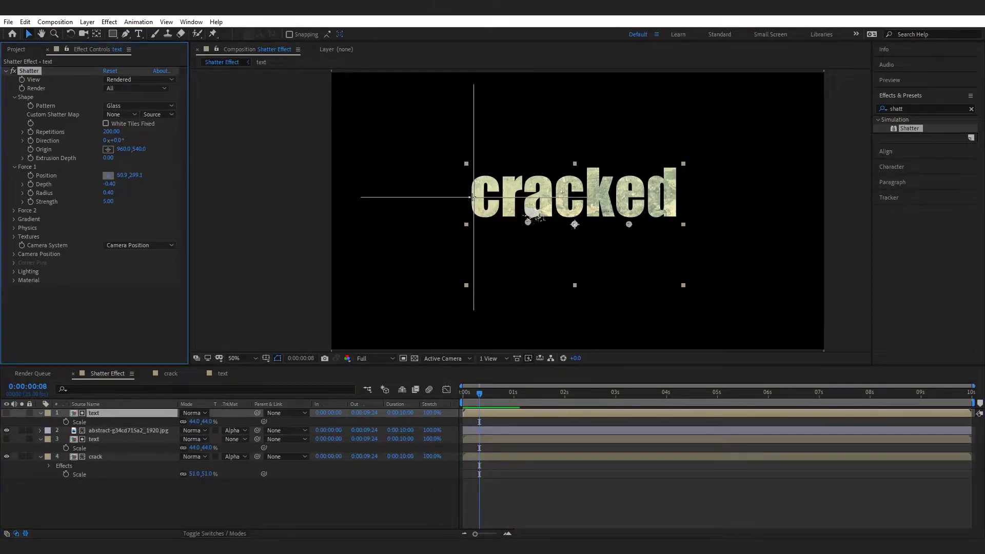
click(473, 196)
scroll(473, 196, up, 1)
key(space)
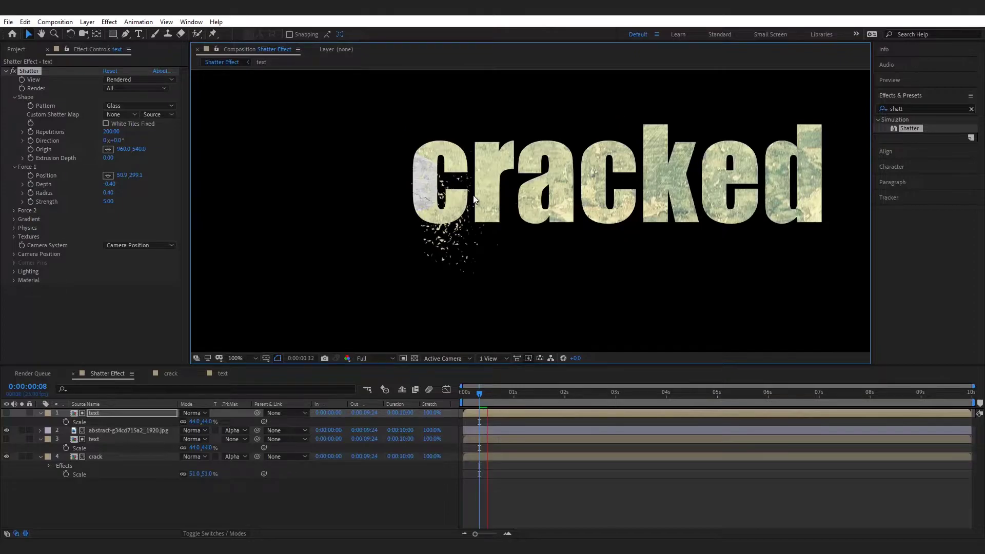
Set the Force 1 Radius to 0.41 and preview the shatter.
click(527, 477)
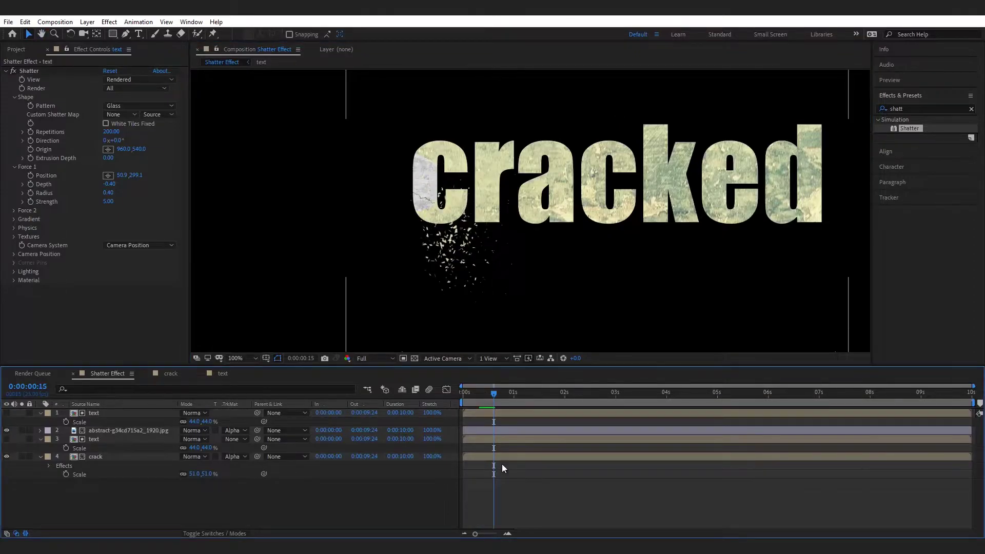
drag(108, 195, 110, 194)
click(110, 194)
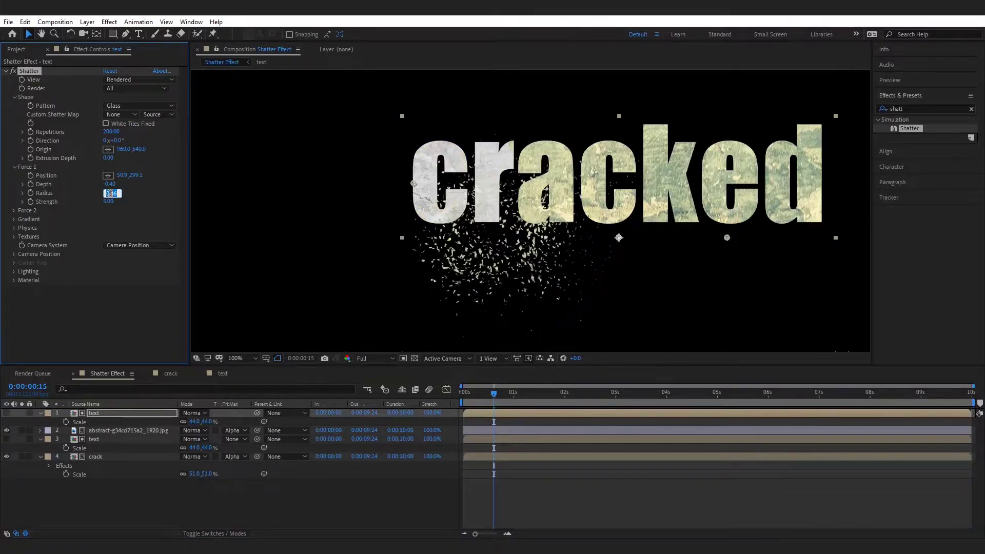
click(495, 475)
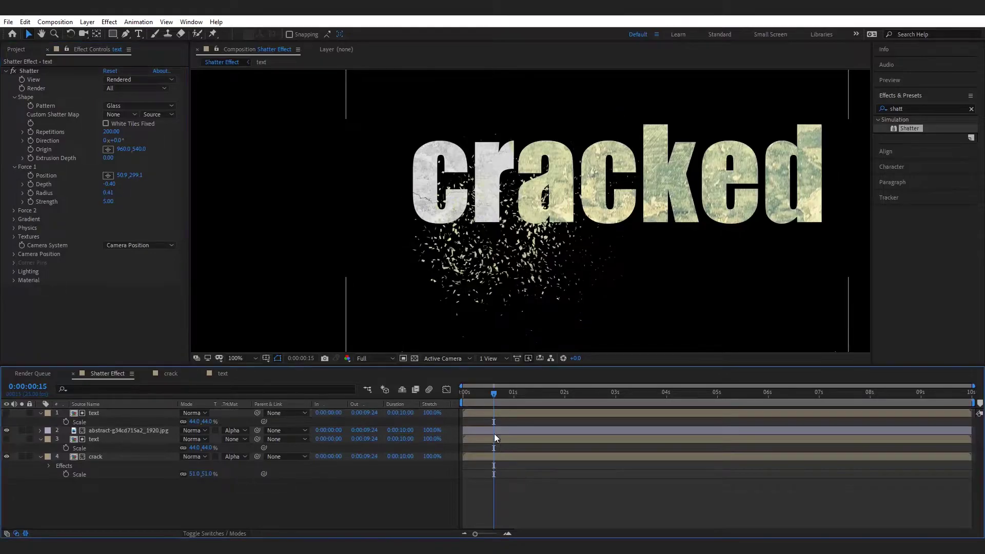
key(space)
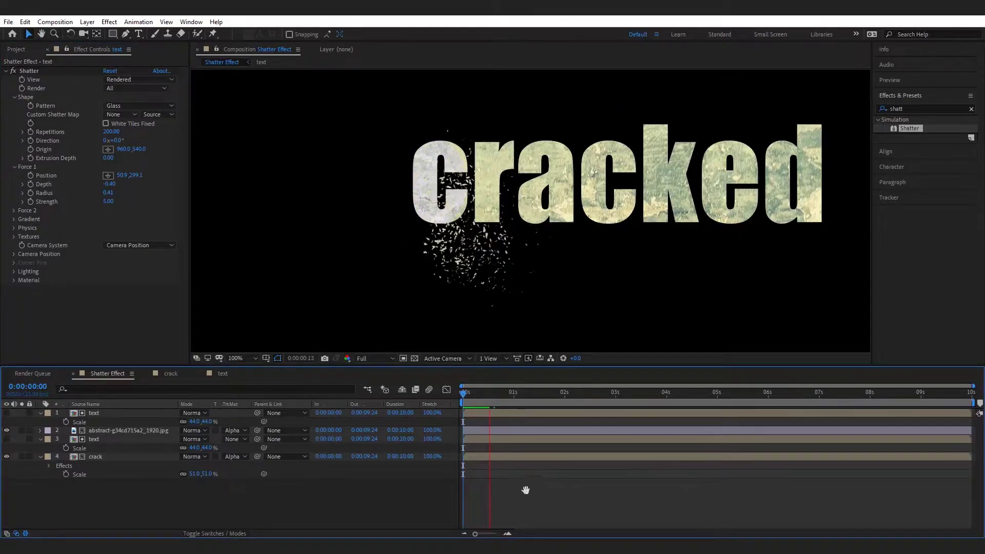
key(space)
Move the Force 1 point onto the letters 'ck' and preview from the start.
click(107, 176)
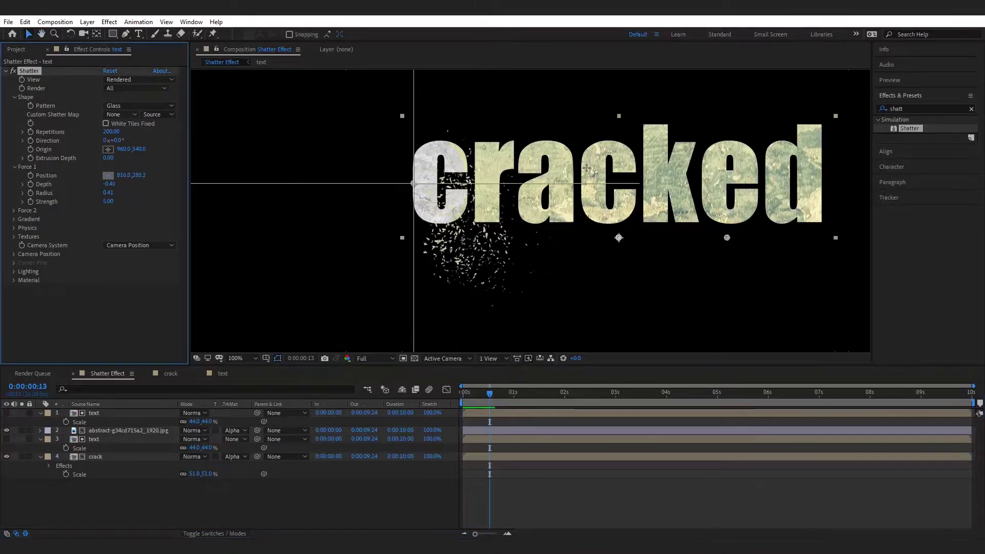
click(643, 177)
key(space)
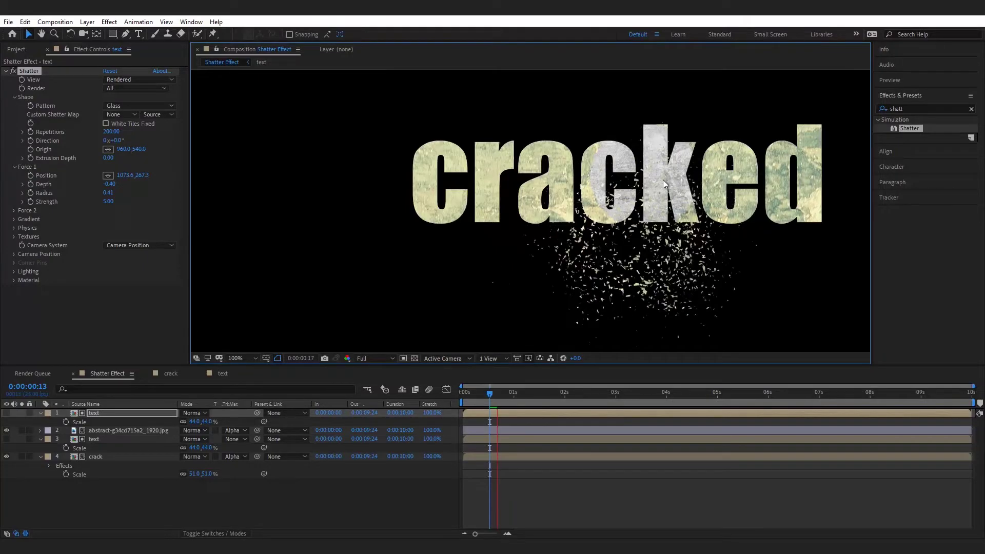
scroll(663, 180, down, 2)
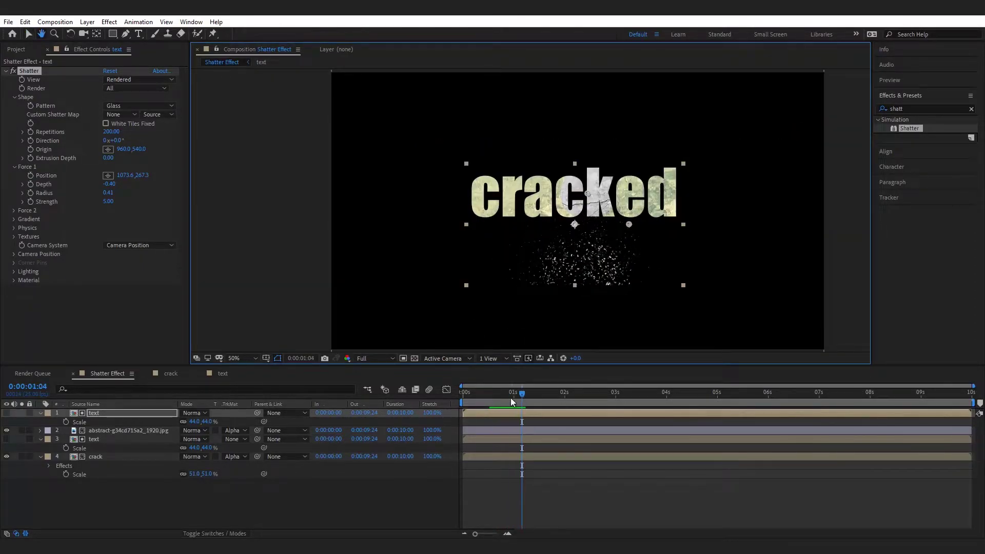
drag(510, 398, 453, 395)
key(space)
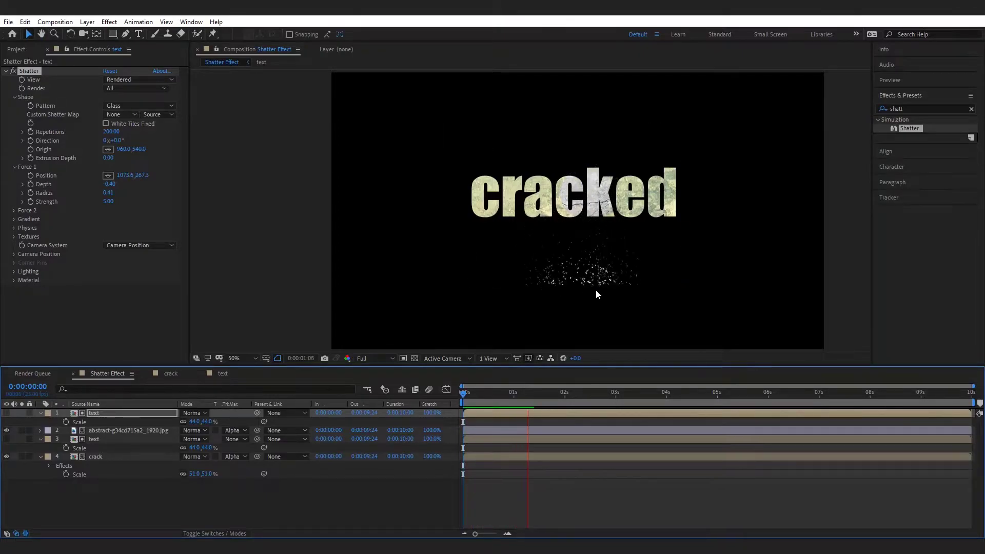
Replay the shatter from frame 8 and park the playhead at 1:05.
key(space)
drag(533, 393, 479, 395)
key(space)
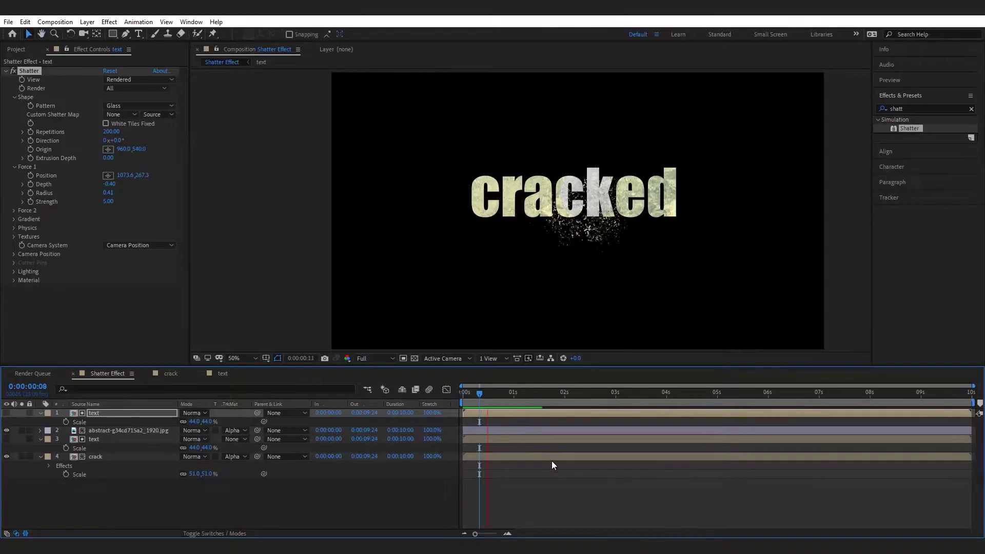
key(space)
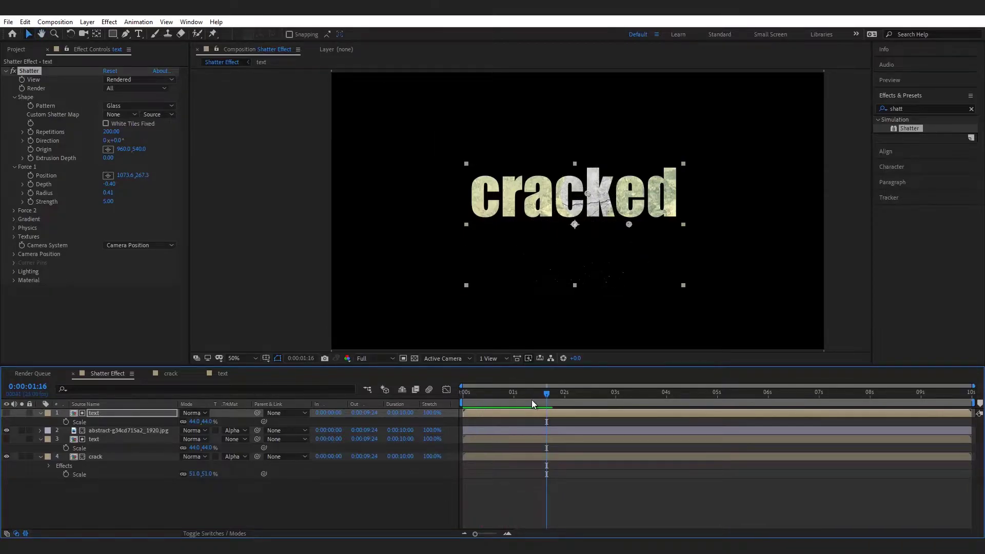
click(524, 394)
Open the text precomp's Composition Settings with the 'cracked' layer selected.
double_click(108, 414)
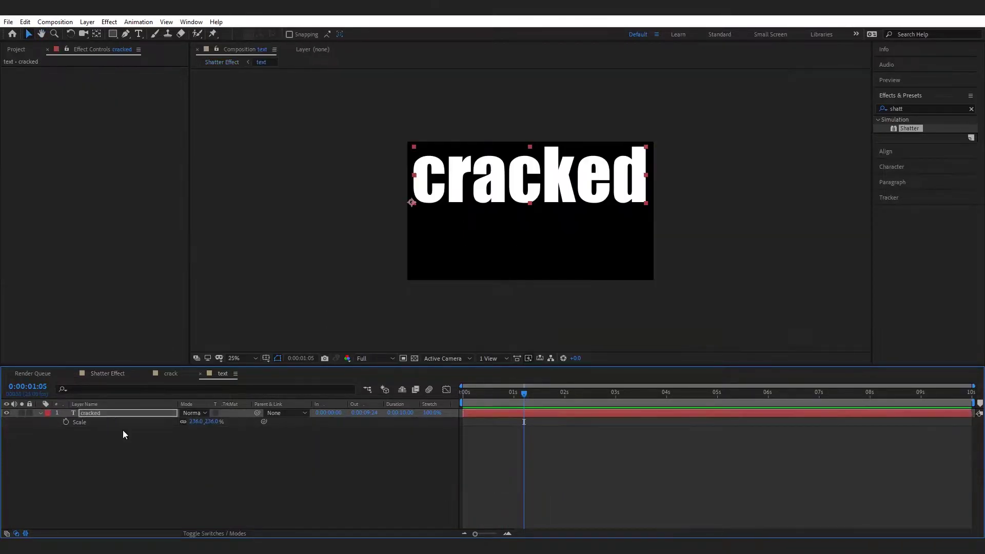
click(118, 428)
click(112, 413)
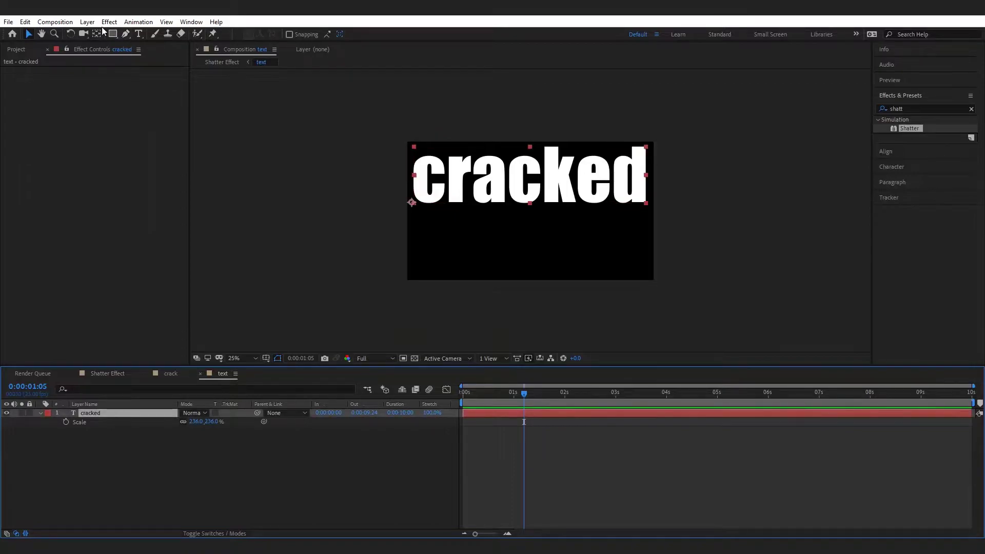
click(56, 22)
click(75, 48)
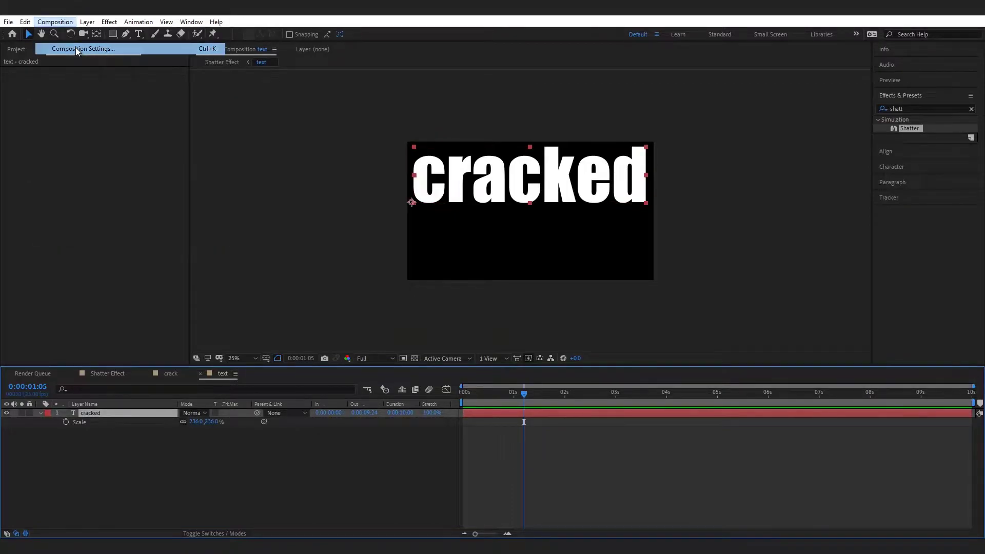
Resize the text comp to 2536 × 1765 px and raise 'cracked' in the frame.
drag(707, 229, 762, 233)
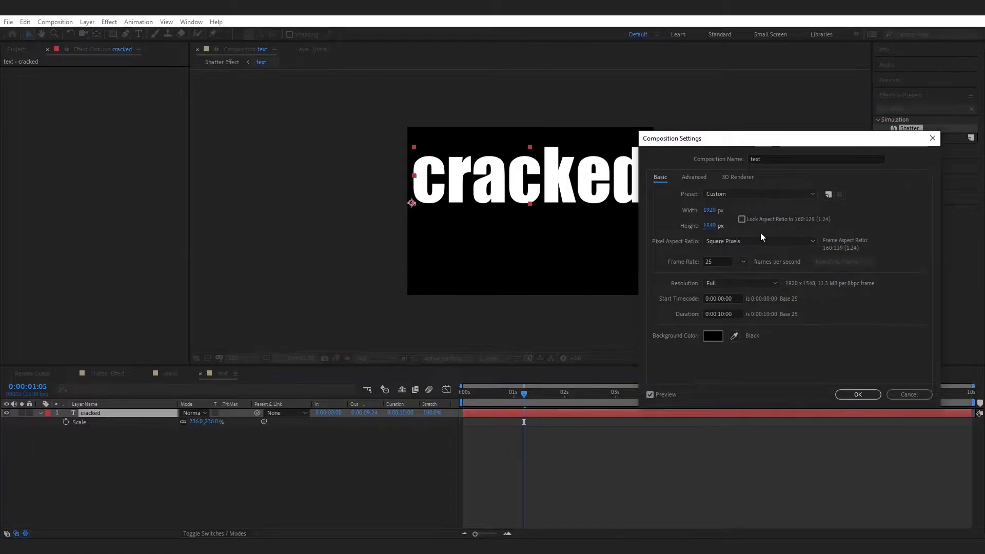
drag(709, 211, 728, 214)
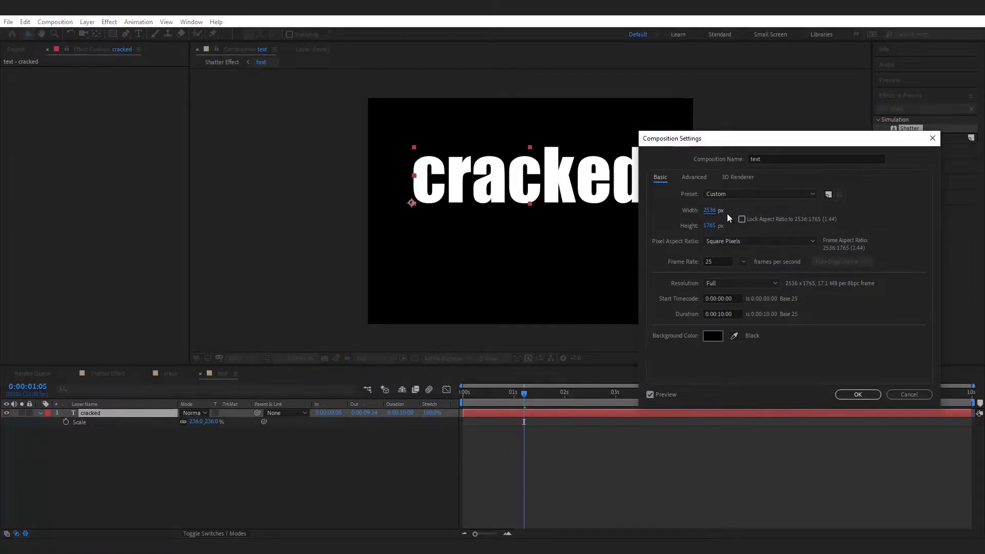
click(858, 394)
drag(530, 169, 527, 128)
click(108, 373)
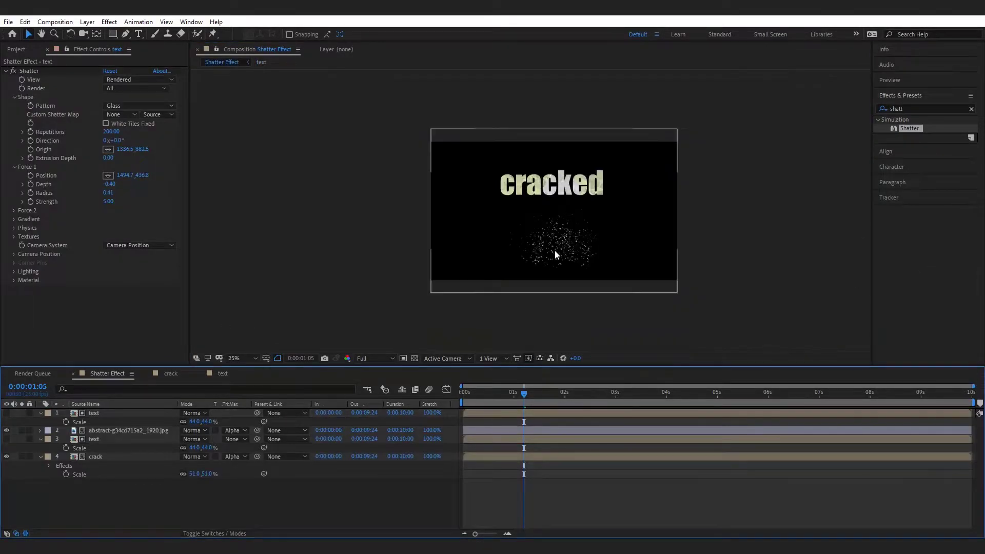
Select both text layers and move them slightly down in the viewer.
click(90, 413)
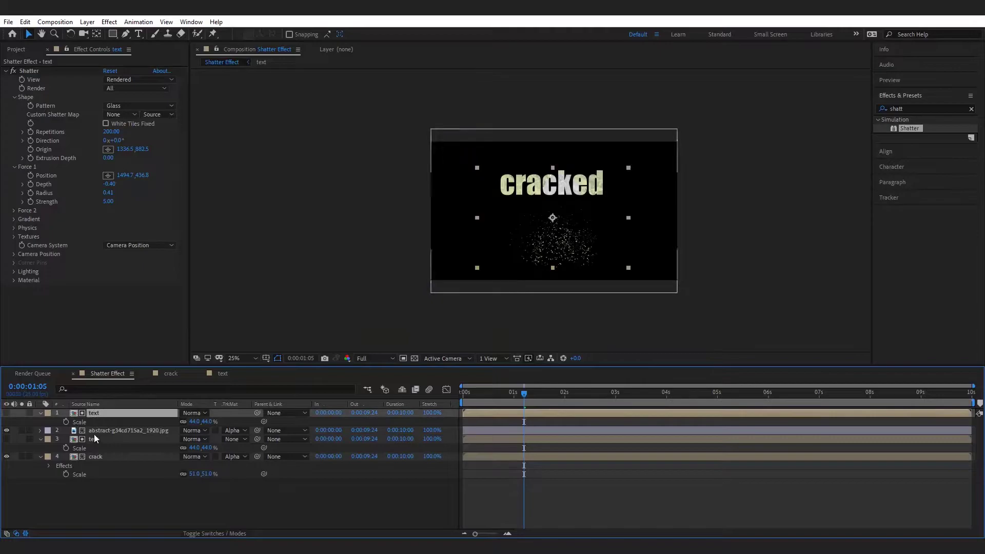
ctrl+click(93, 436)
drag(535, 201, 537, 217)
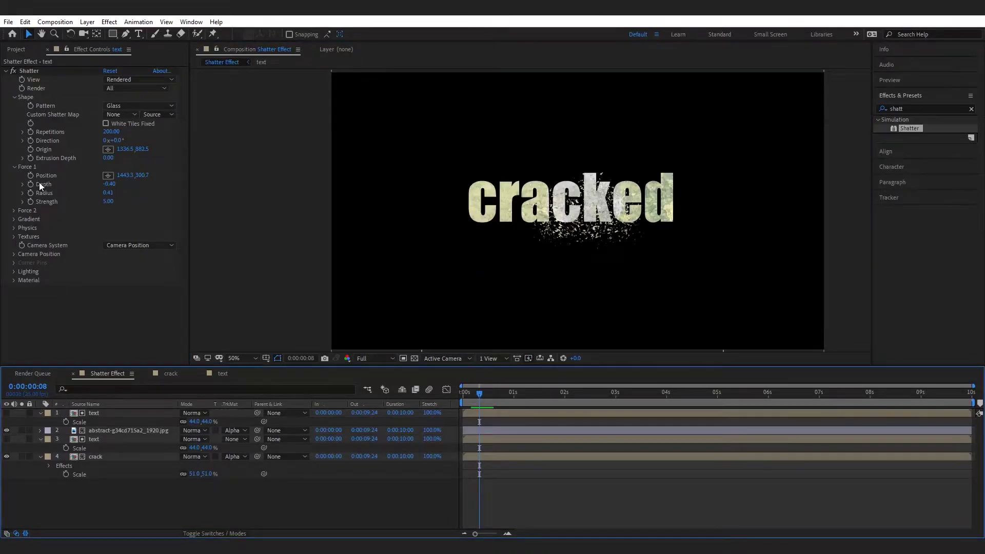
Set the Force 1 Position to 422.9,305.2 on the letter 'c'.
click(108, 175)
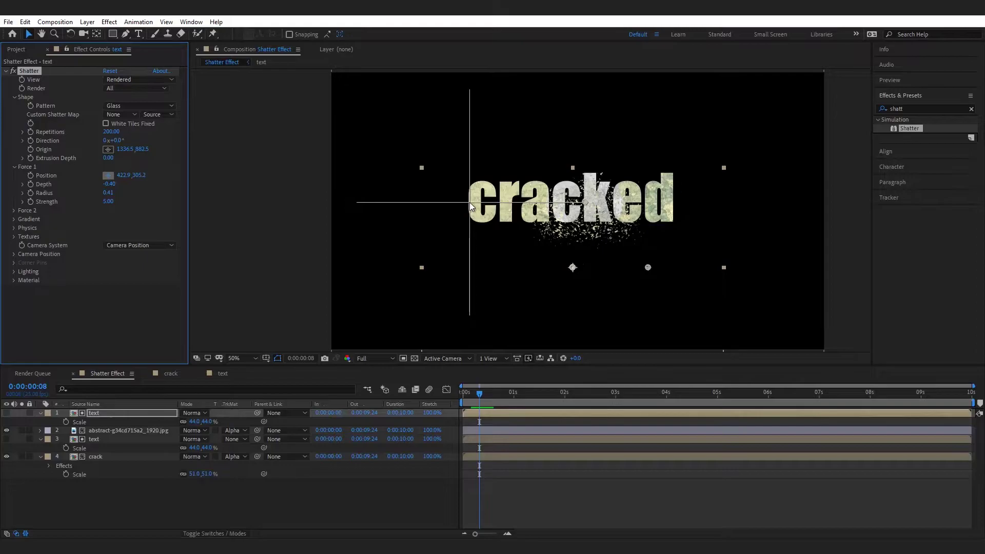
click(469, 202)
scroll(478, 205, up, 1)
scroll(478, 205, down, 1)
drag(480, 394, 507, 398)
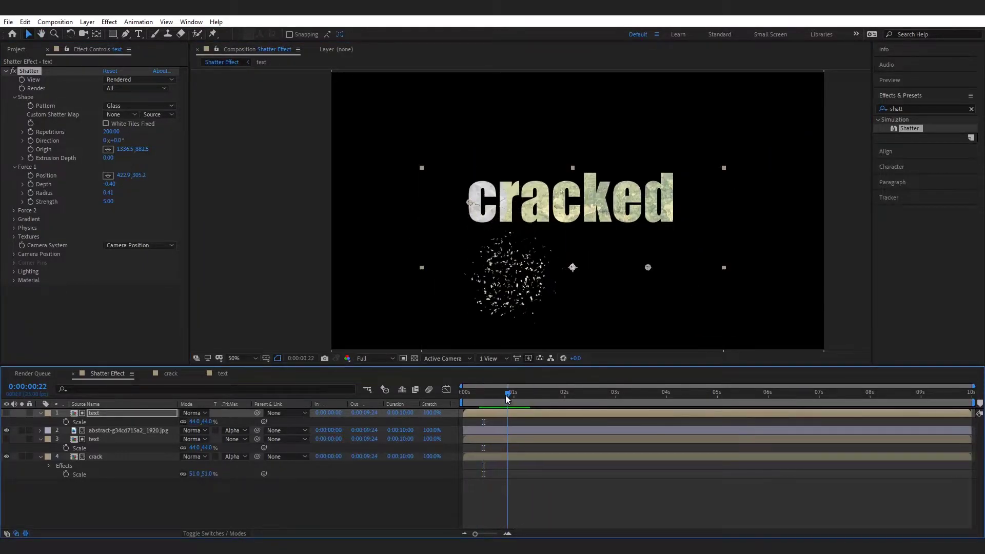
Keyframe Force 1 Position from 422.9,305.2 to 2663.9,305.2 around 1:17 and preview the sweep.
click(31, 176)
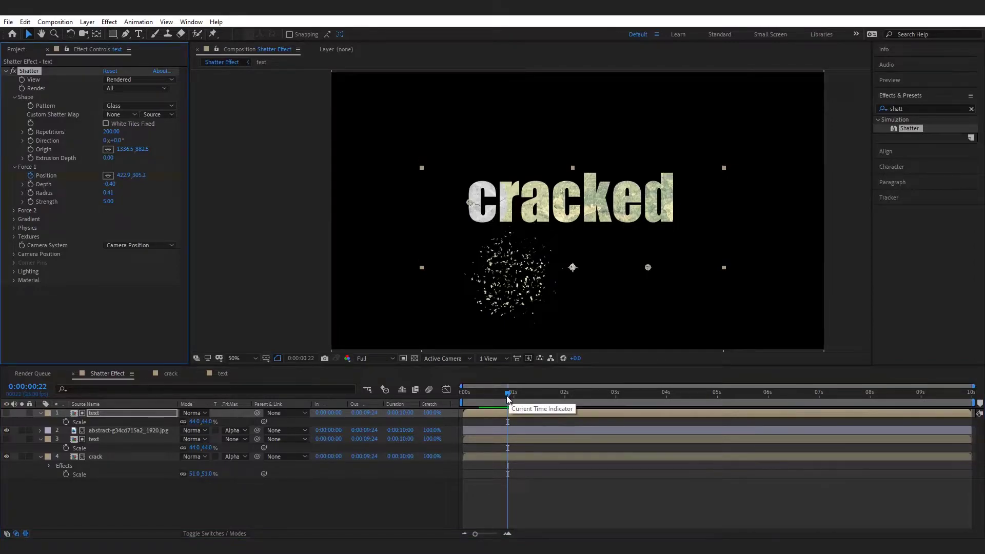
key(u)
drag(505, 397, 574, 401)
drag(123, 175, 297, 180)
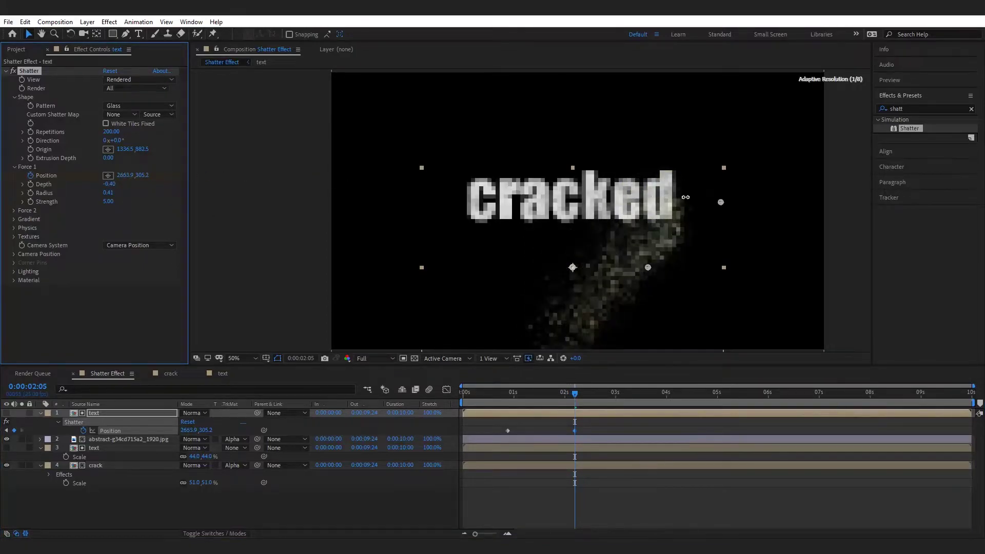
key(space)
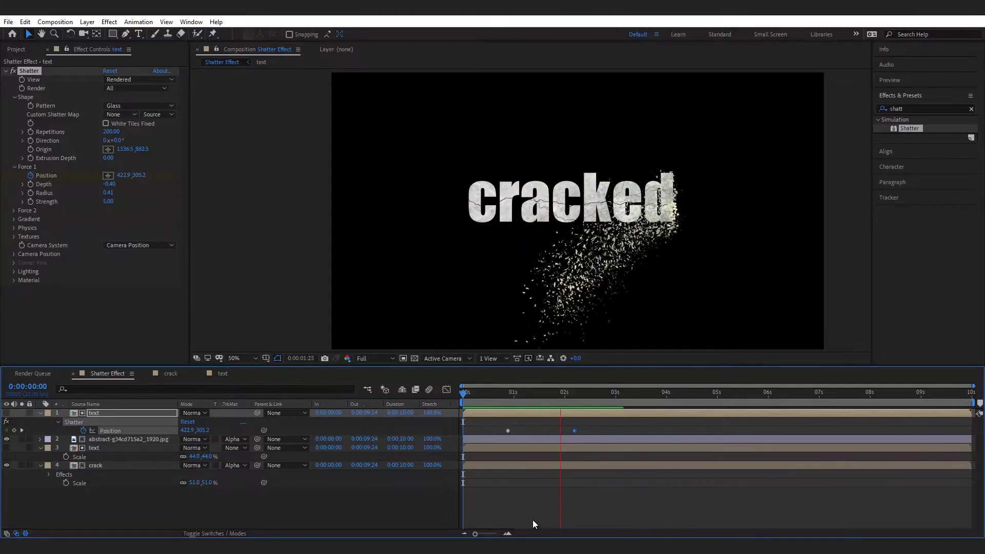
key(space)
drag(520, 394, 367, 375)
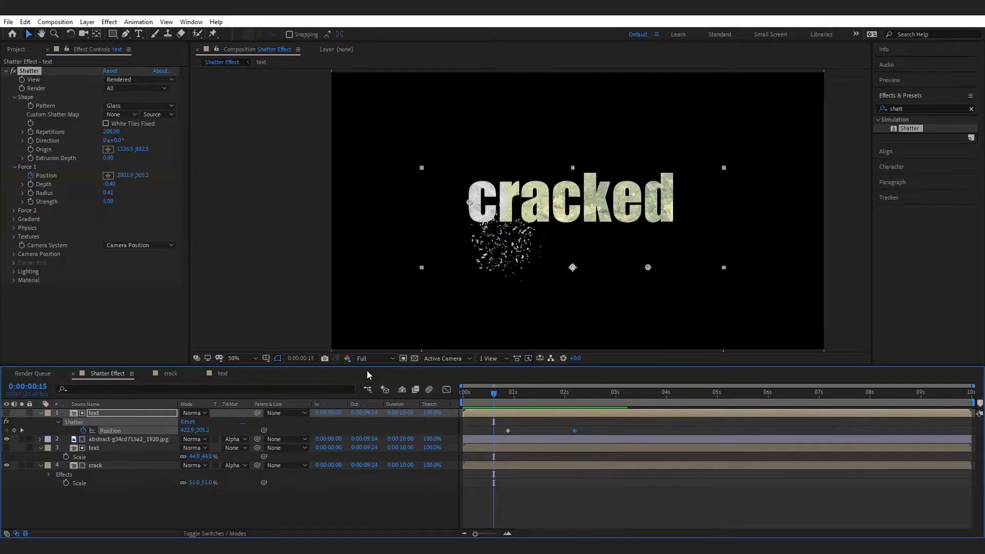
Raise Shatter's Physics Viscosity to 0.43.
click(19, 229)
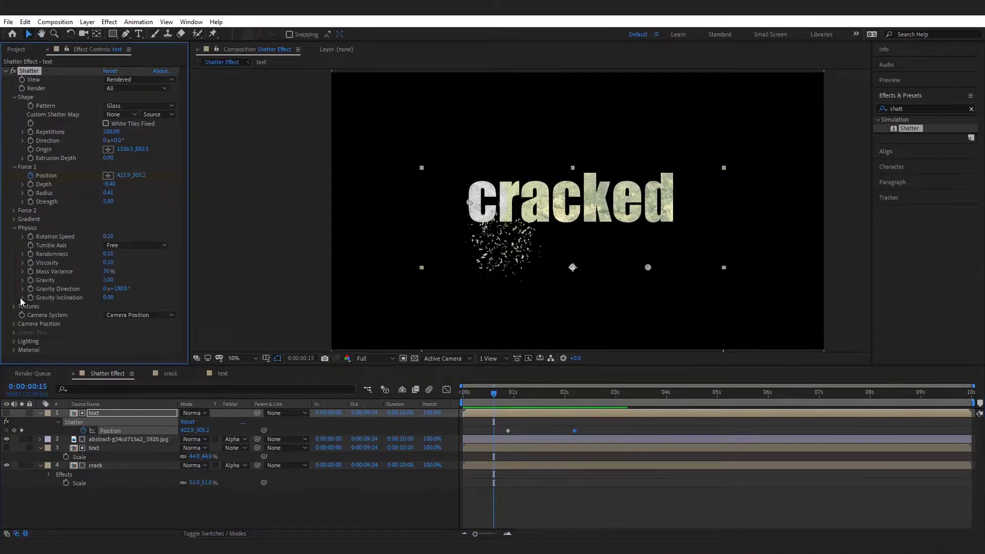
drag(119, 262, 135, 262)
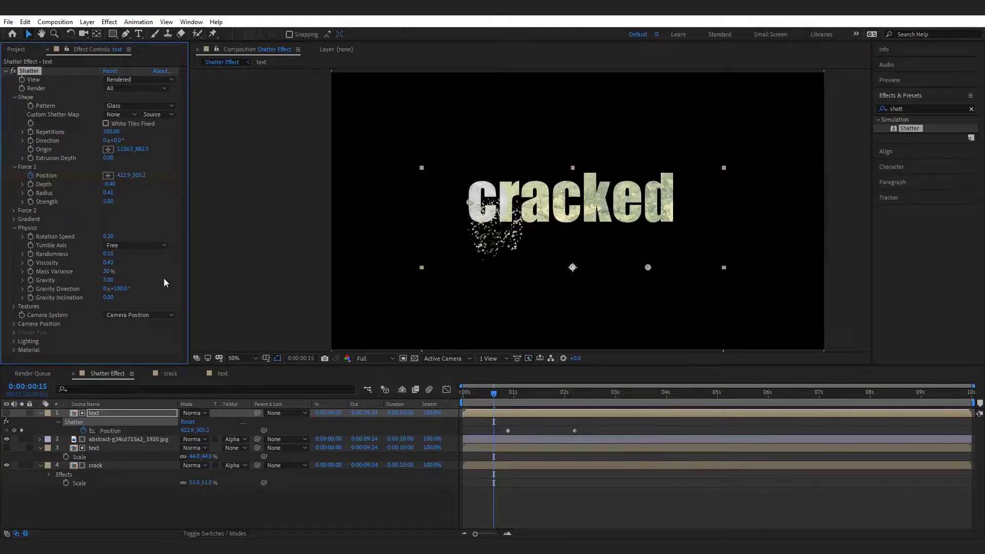
click(536, 502)
key(Home)
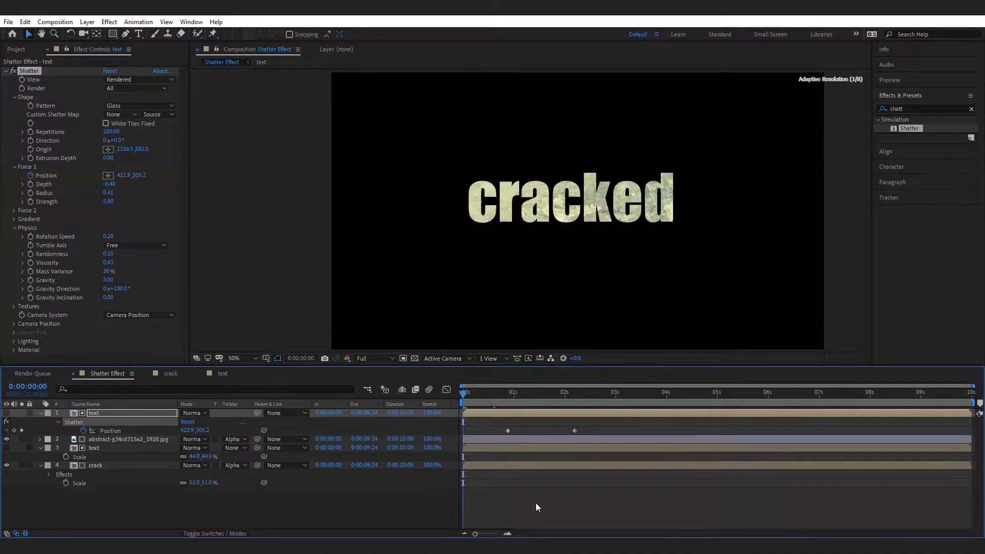
key(space)
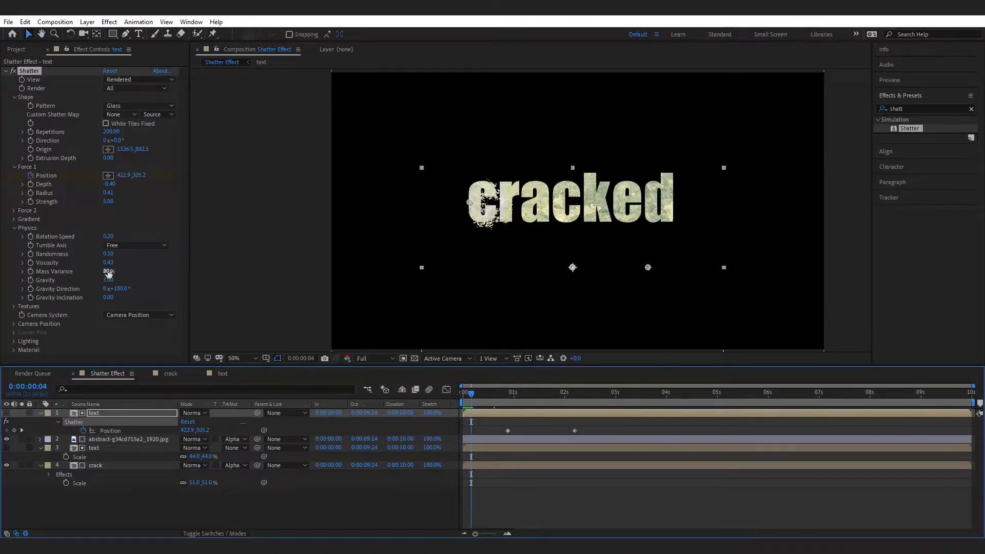
Set Mass Variance to 41% and Gravity to 14.00, then preview the falling shards.
drag(108, 272, 113, 271)
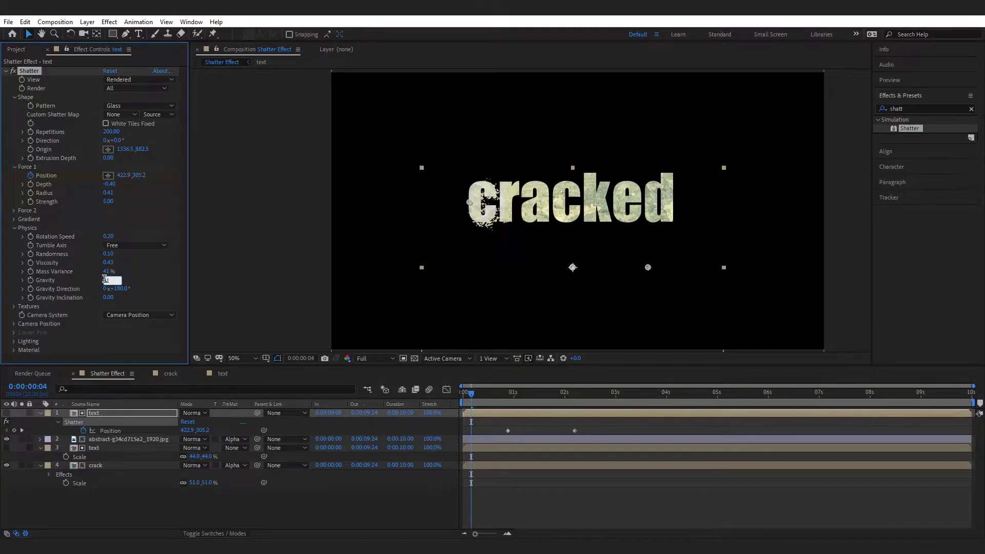
click(571, 511)
drag(468, 395, 462, 396)
click(530, 465)
key(space)
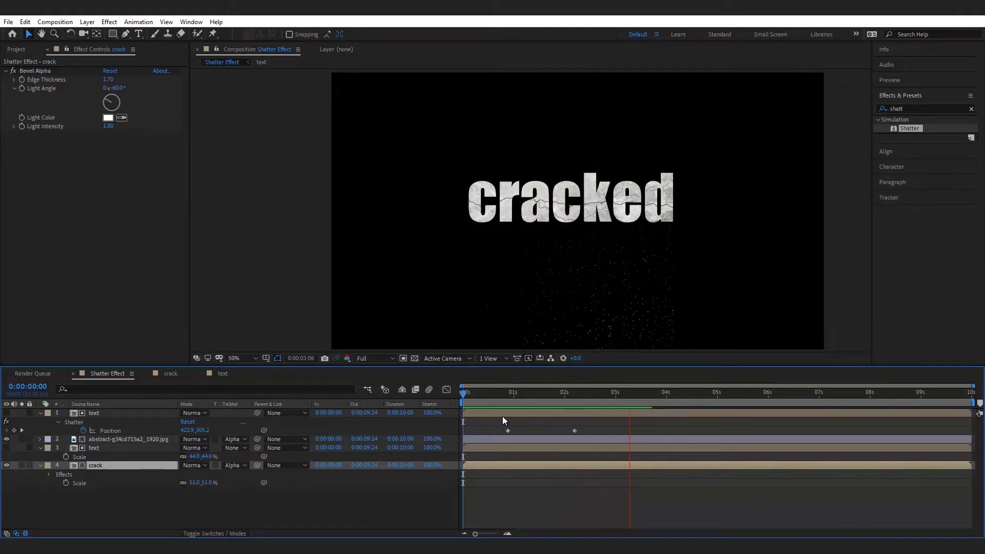
key(space)
click(462, 394)
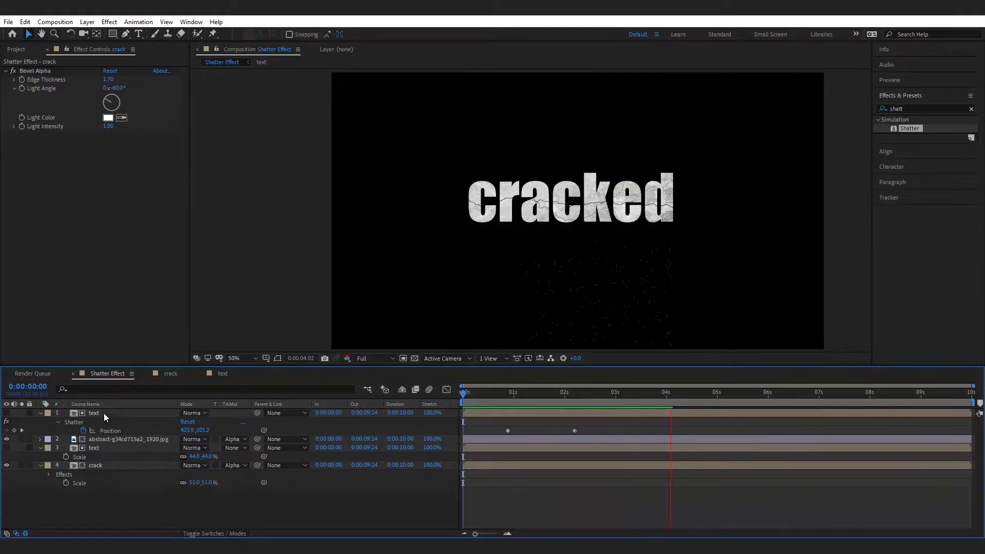
click(104, 414)
Pre-compose the text and texture image layers into a precomp named 'shatter'.
ctrl+click(108, 440)
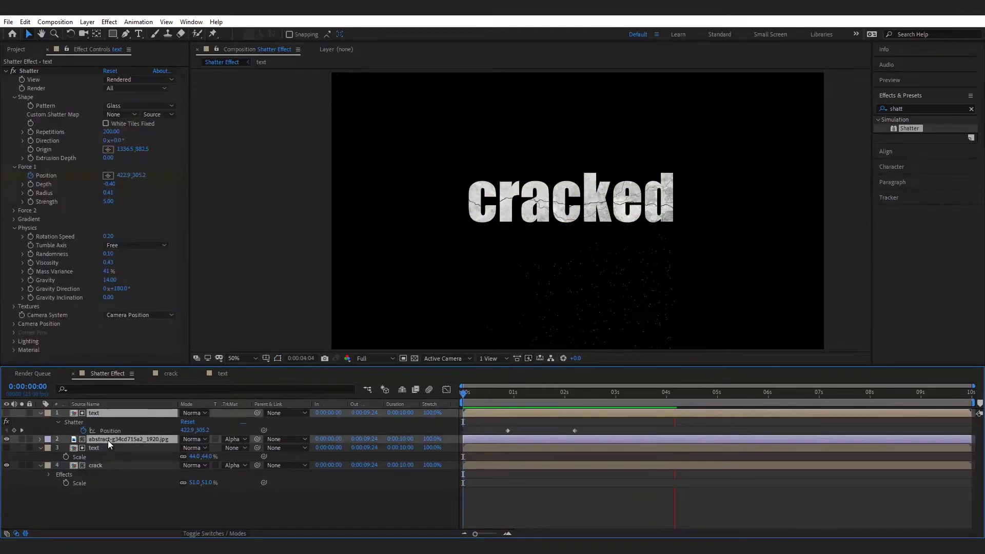
right_click(108, 440)
click(145, 396)
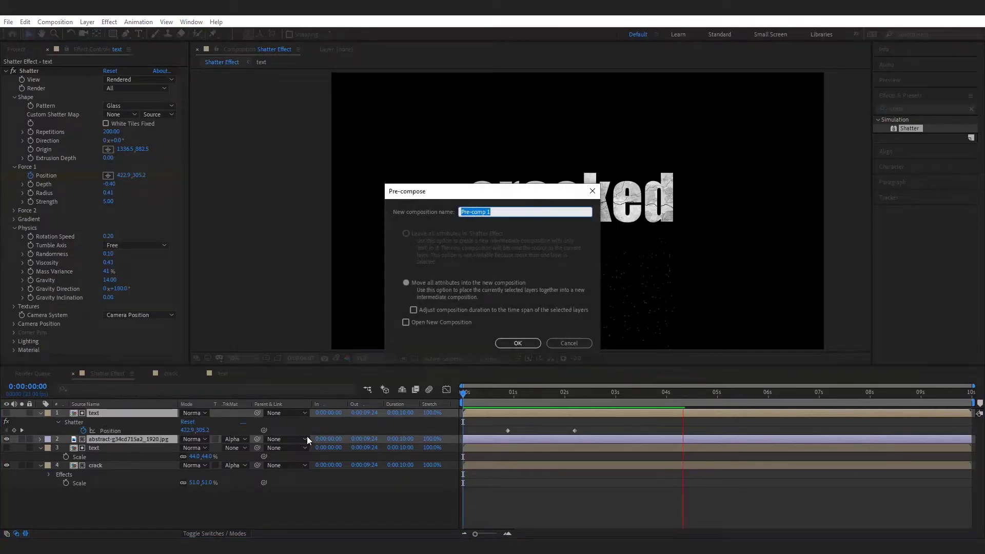
key(Return)
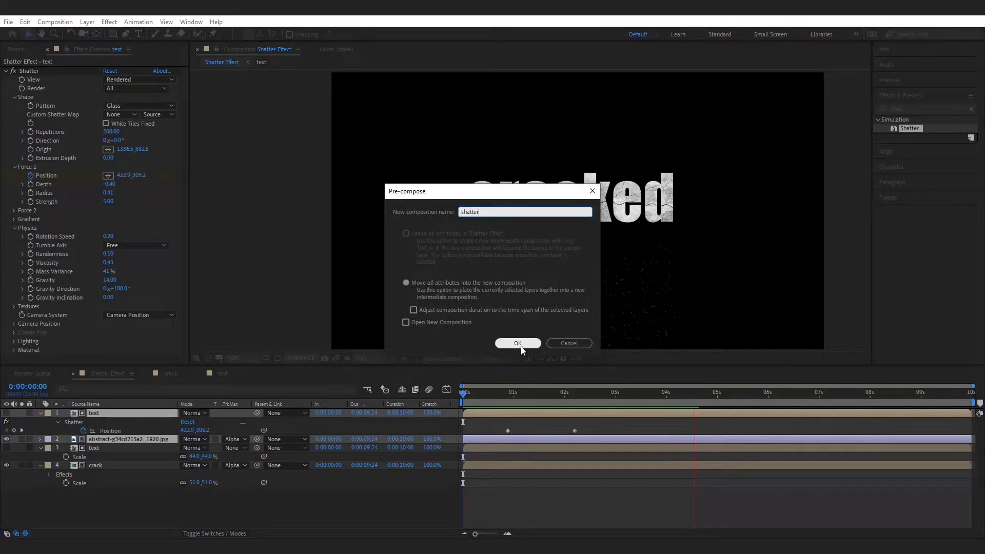
Preview the result and duplicate the shatter layer with Ctrl+D.
key(space)
key(space)
key(apostrophe)
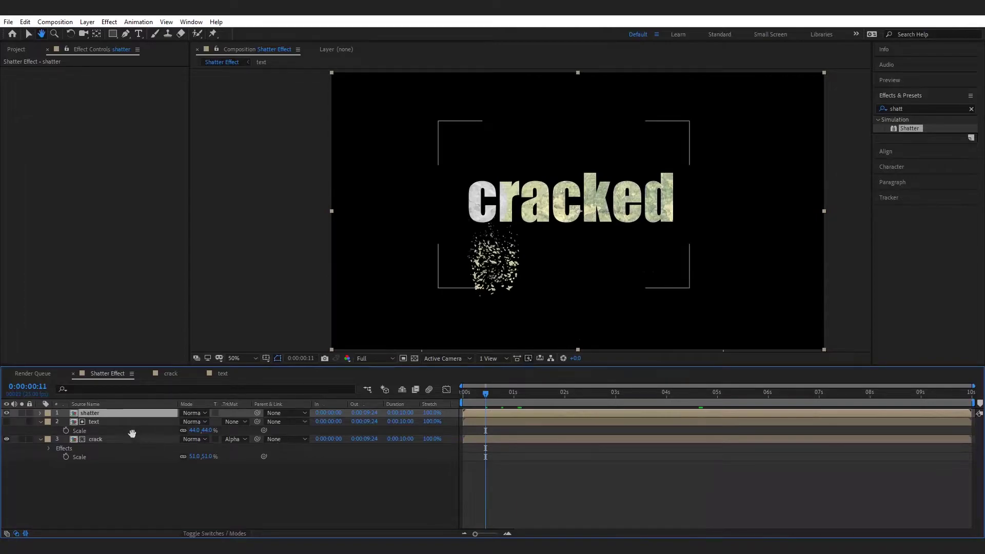
key(apostrophe)
key(ctrl+d)
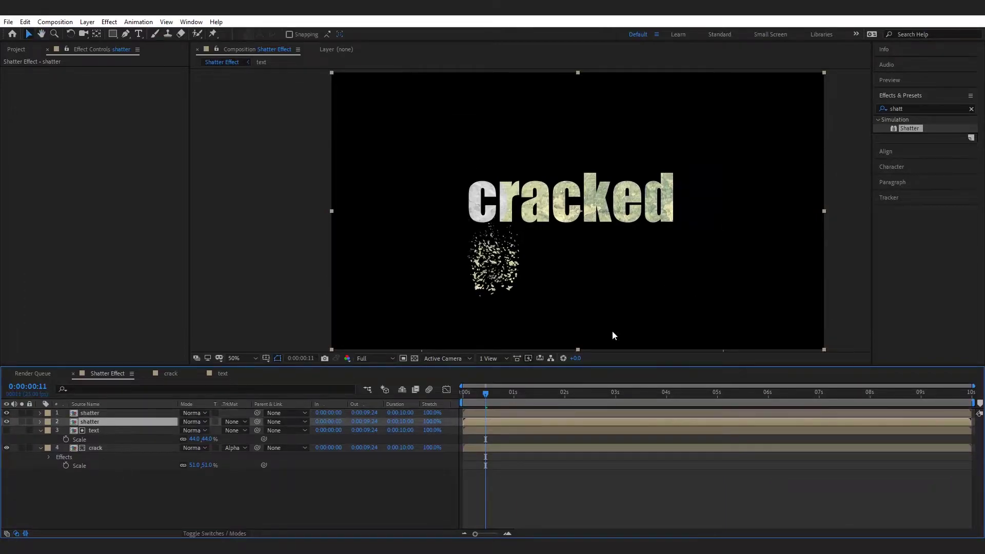
Apply a black Fill effect to the second shatter layer.
click(910, 107)
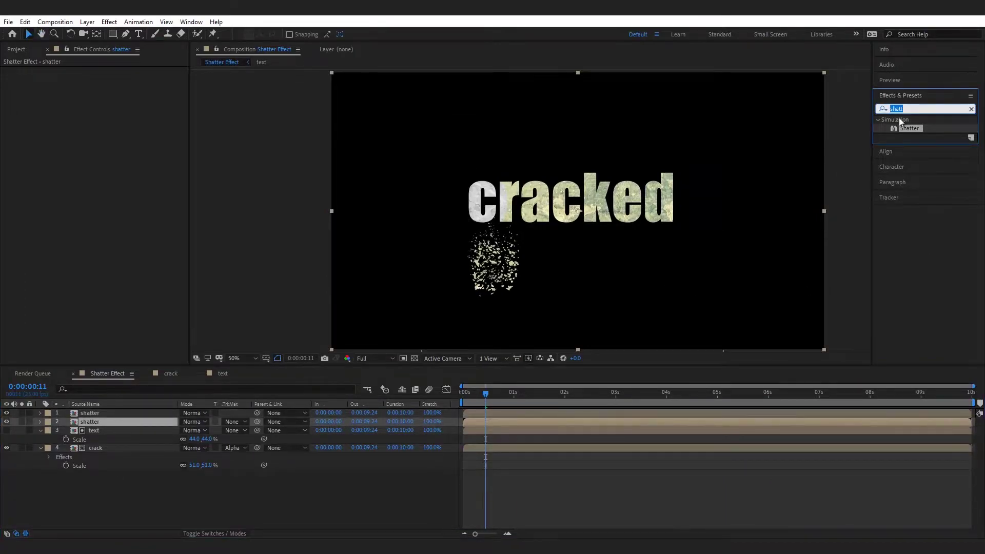
text(fill)
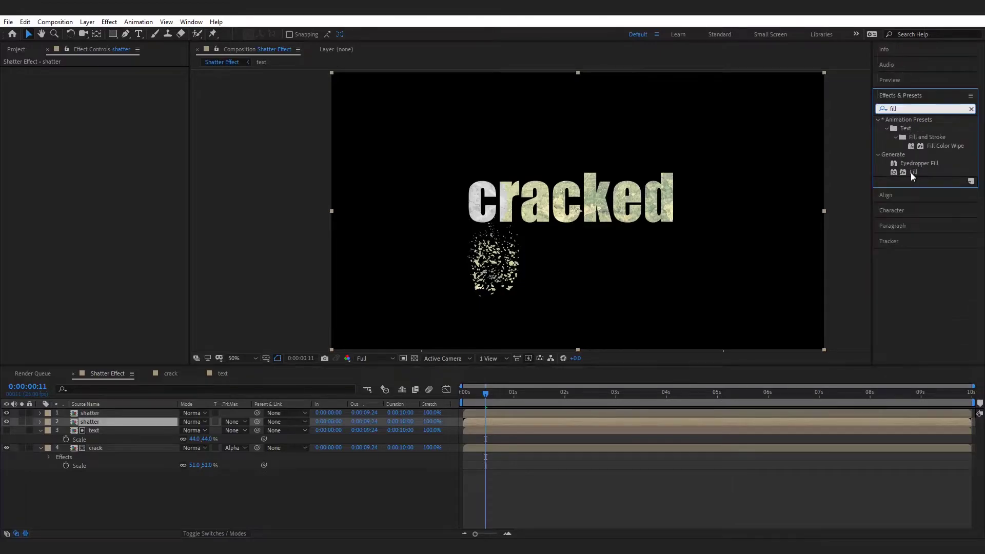
drag(913, 176, 112, 419)
key(period)
key(period)
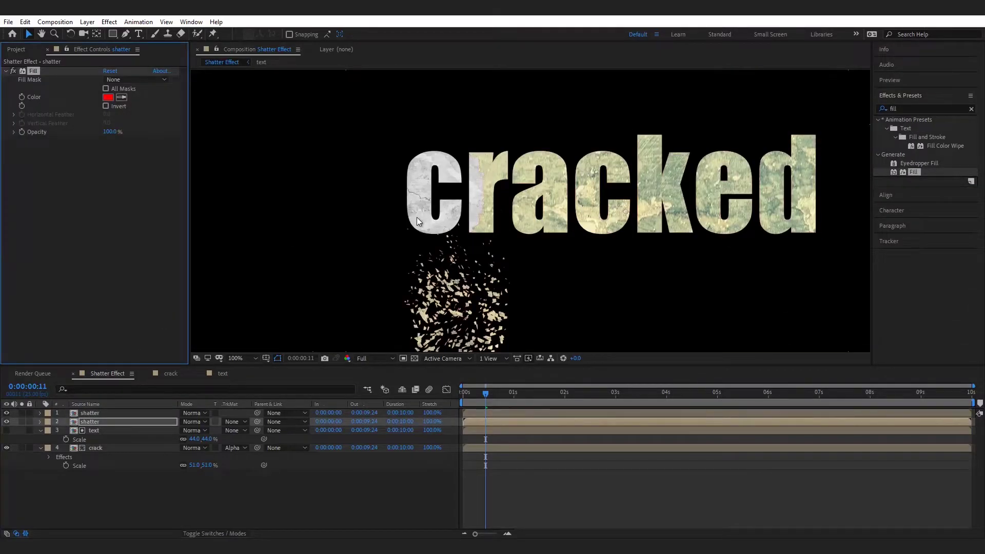
click(108, 97)
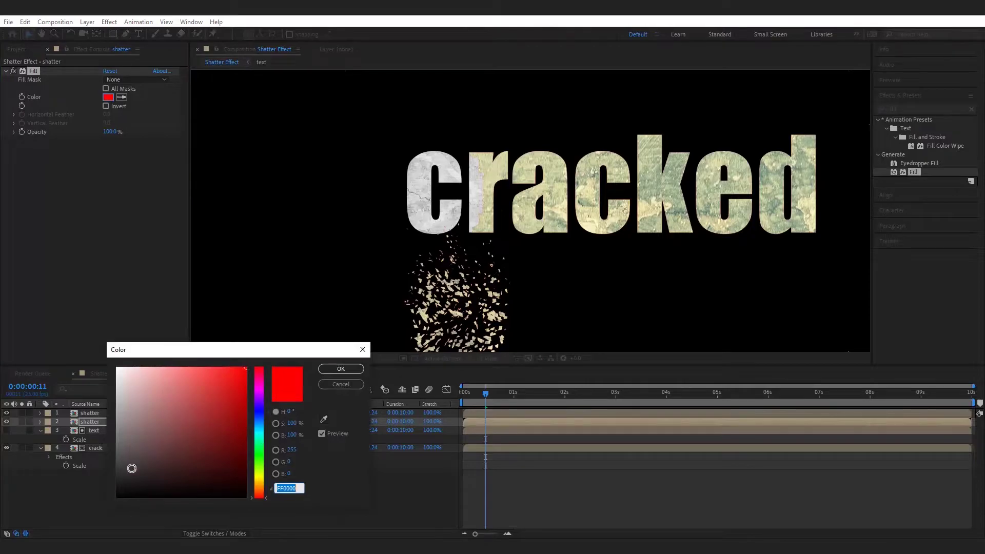
drag(132, 466, 107, 510)
click(341, 369)
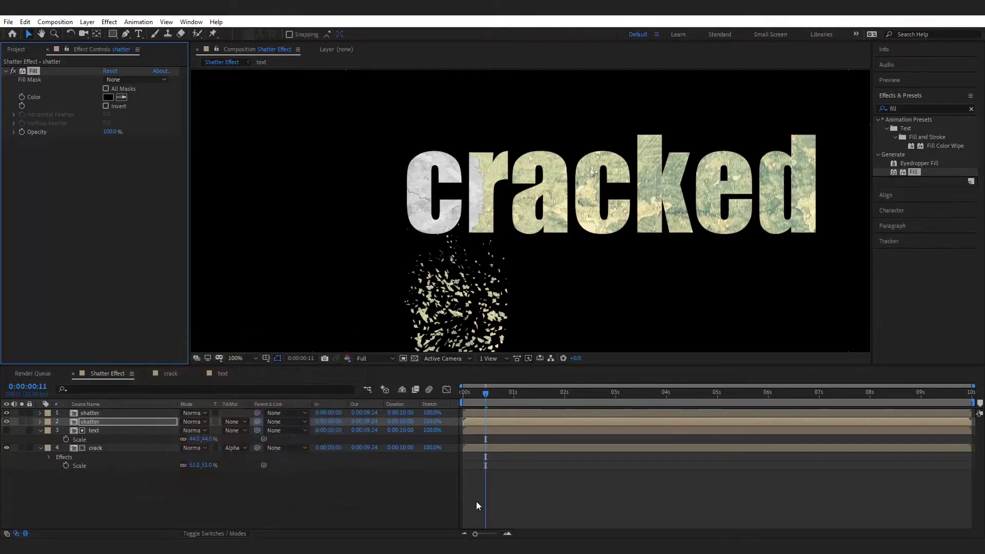
Add CC Radial Fast Blur with Amount 4.0 and preview the shatter.
click(914, 110)
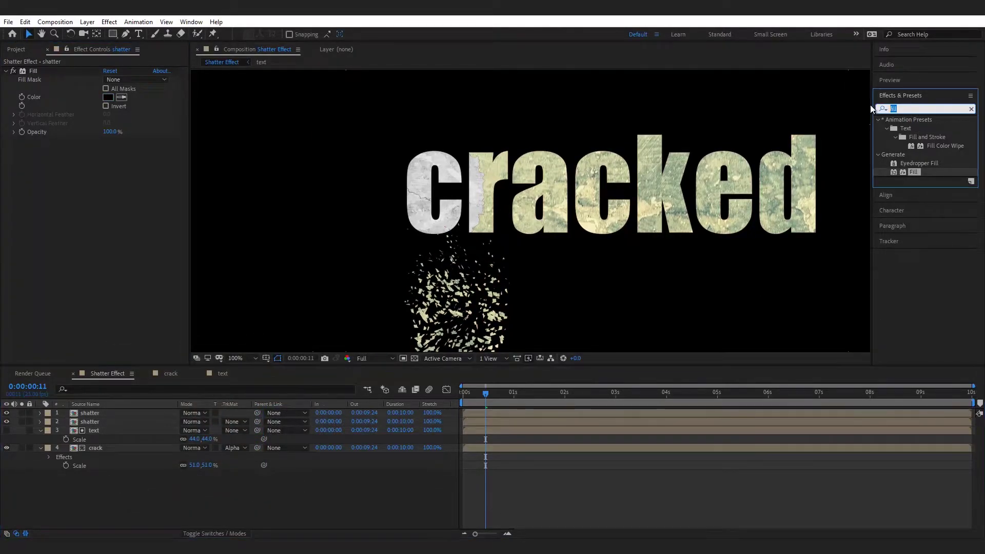
text(radi)
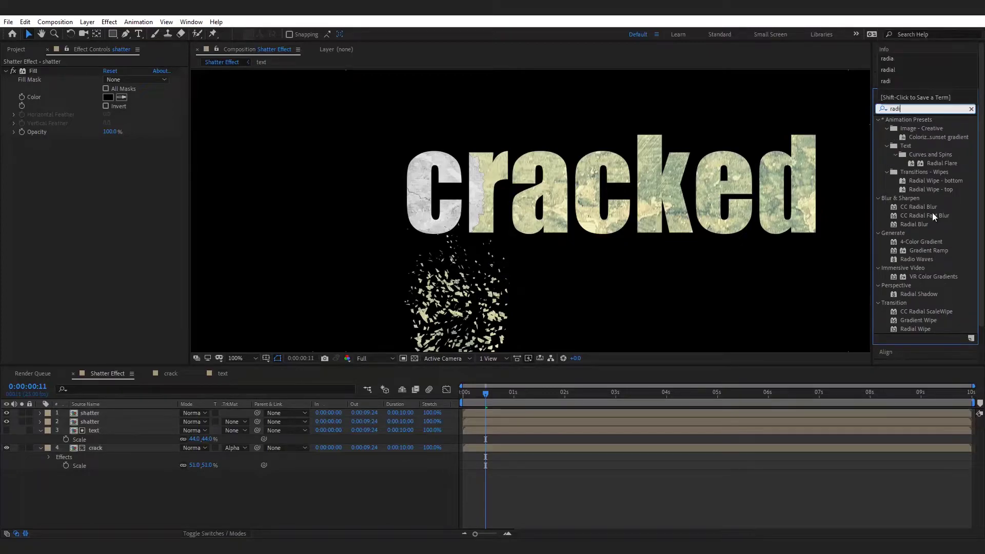
drag(928, 217, 127, 420)
click(179, 519)
key(period)
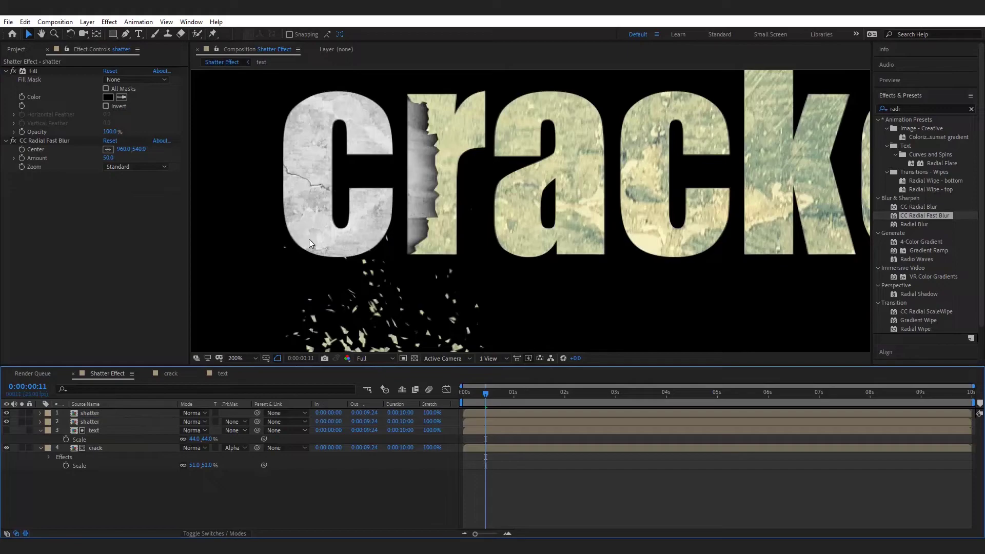
click(94, 157)
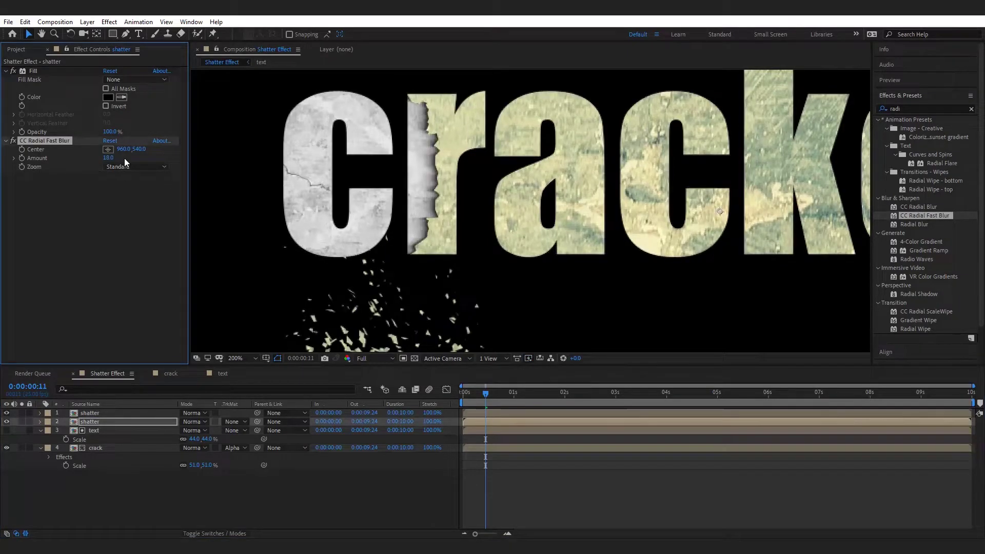
drag(108, 157, 105, 157)
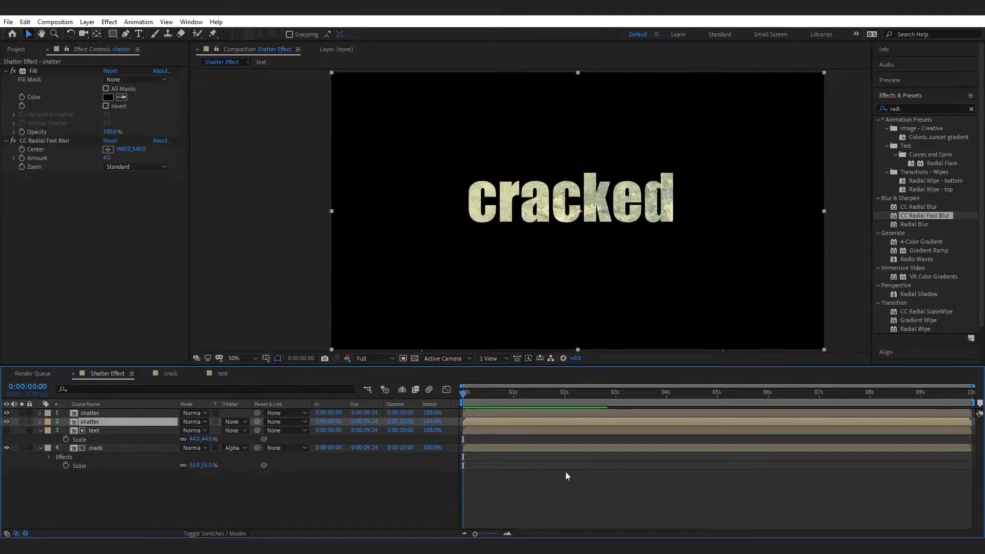
key(space)
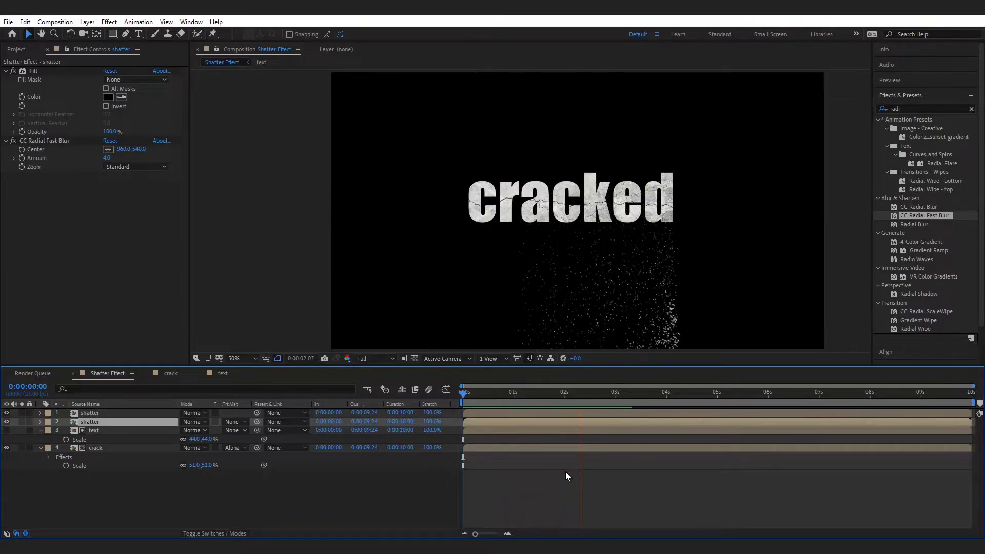
Select all four layers and pre-compose them as 'shatter animation'.
key(space)
click(445, 475)
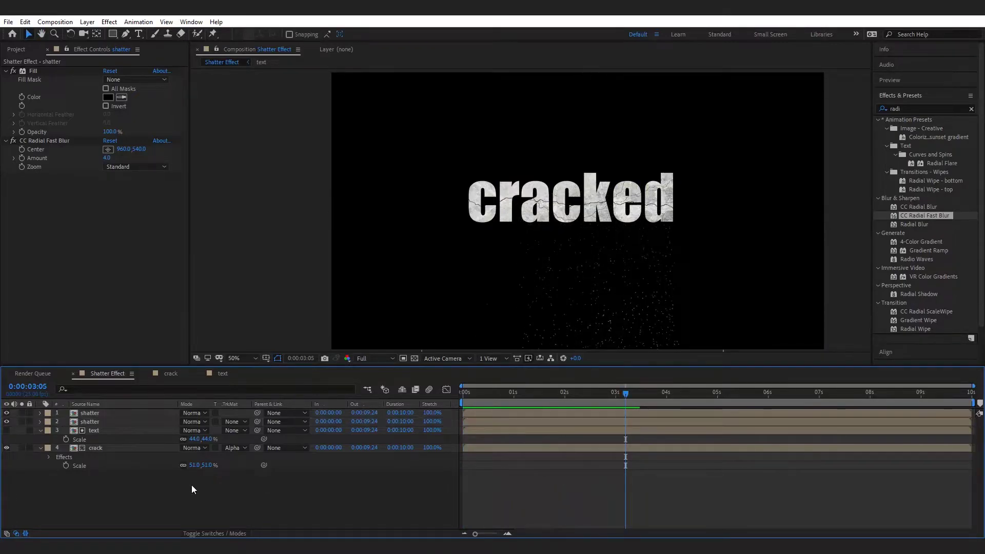
click(106, 413)
shift+click(108, 447)
right_click(109, 446)
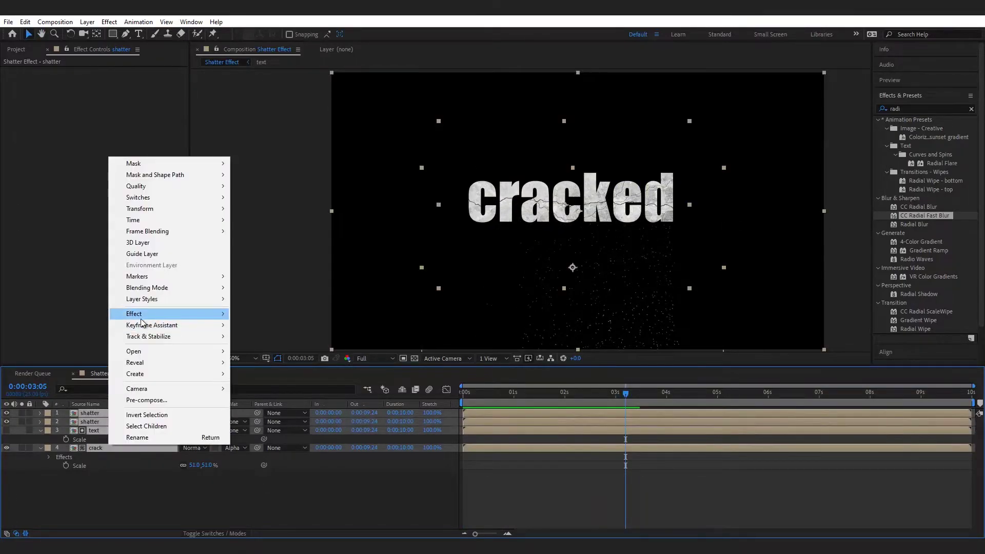
click(144, 401)
text(shatter animation)
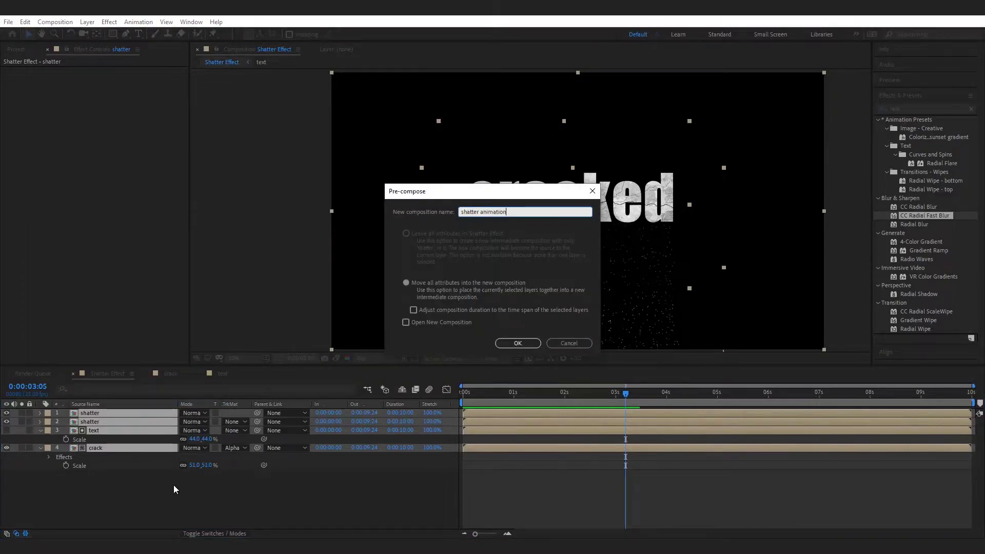
key(Return)
right_click(141, 484)
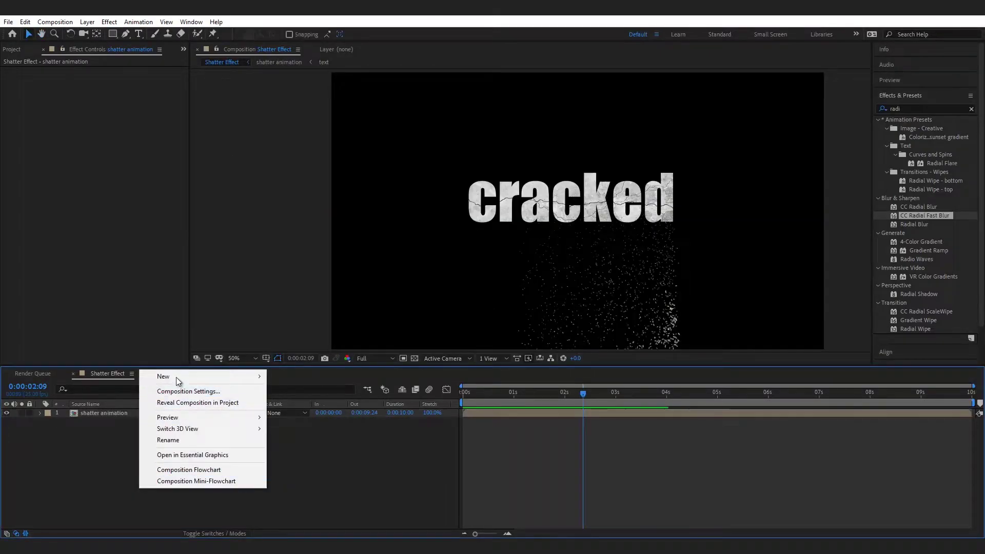
Create 'particles' and 'BG' solids and place them below shatter animation.
mouse_move(177, 378)
click(275, 404)
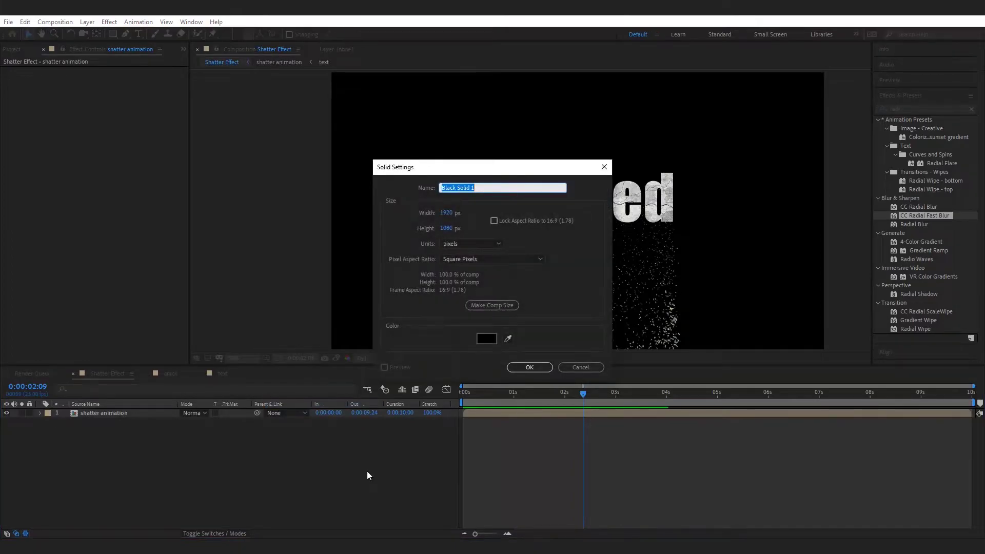
text(particles)
click(525, 365)
right_click(162, 461)
mouse_move(207, 353)
click(319, 375)
text(BG)
key(Return)
mouse_move(91, 413)
mouse_down()
mouse_move(95, 439)
mouse_move(95, 427)
mouse_up()
click(96, 439)
Apply 4-Color Gradient to the BG layer.
click(102, 430)
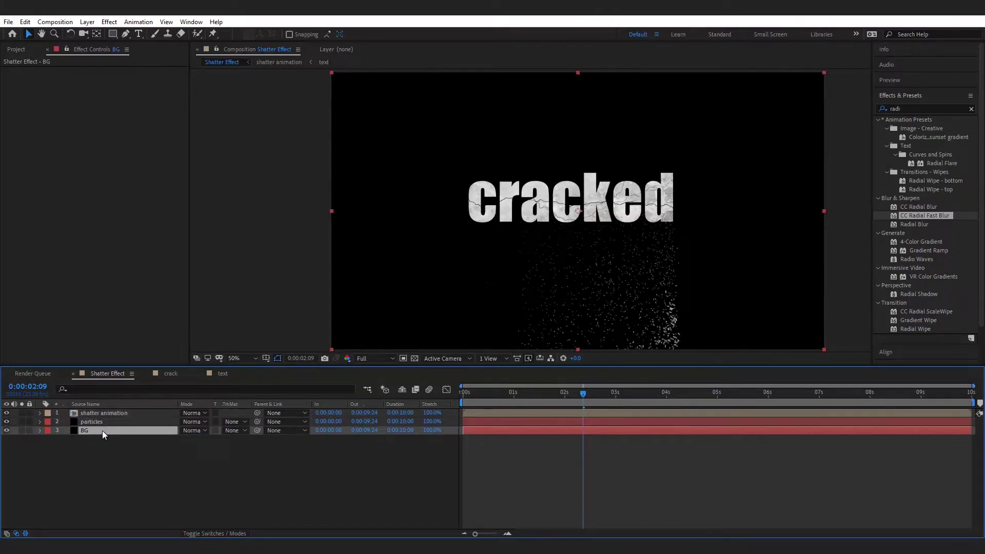
double_click(912, 108)
text(4-)
drag(921, 128, 109, 433)
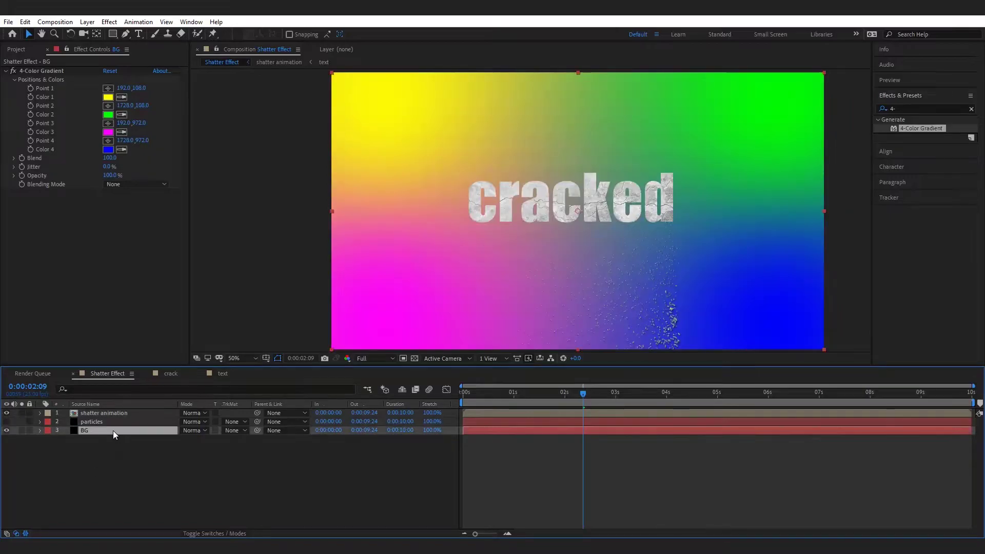
Inside the shatter precomp, add Curves to the texture image and pull it down to darken.
double_click(115, 414)
double_click(115, 440)
click(496, 396)
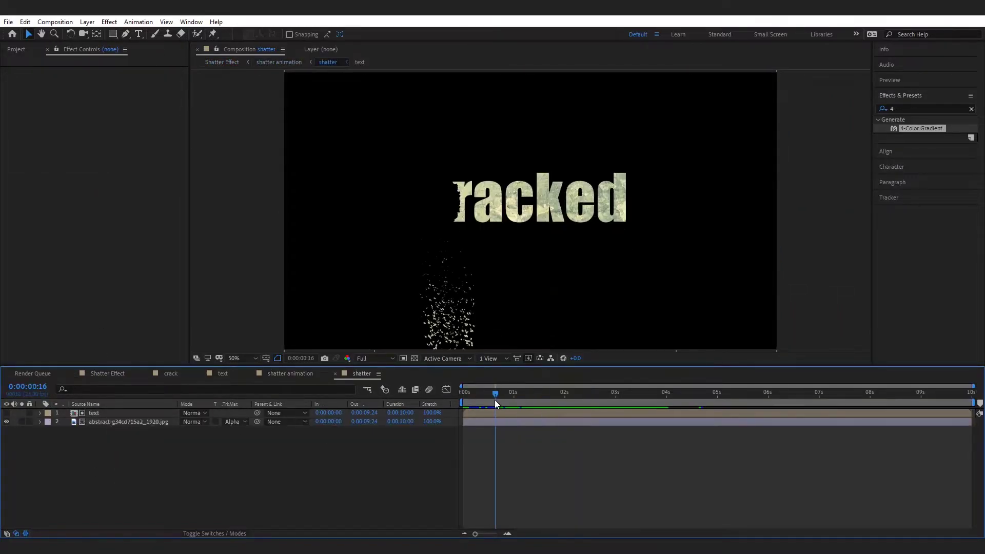
click(111, 422)
double_click(918, 109)
text(curv)
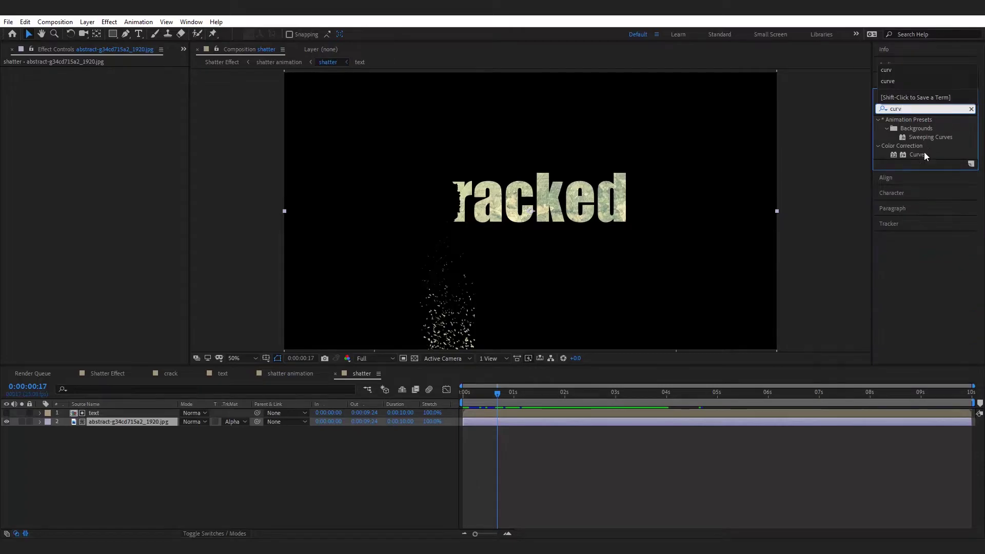
drag(925, 152, 154, 422)
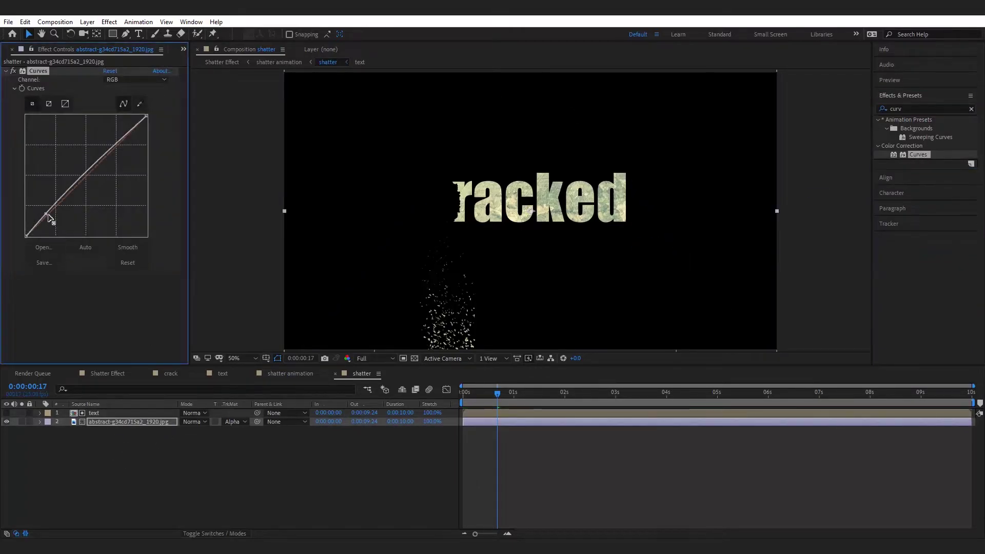
drag(126, 150, 129, 165)
click(114, 374)
mouse_move(496, 394)
mouse_down()
mouse_move(467, 394)
mouse_move(482, 394)
mouse_up()
Set the BG gradient's Color 1, Color 3 and Color 4 to black.
click(99, 448)
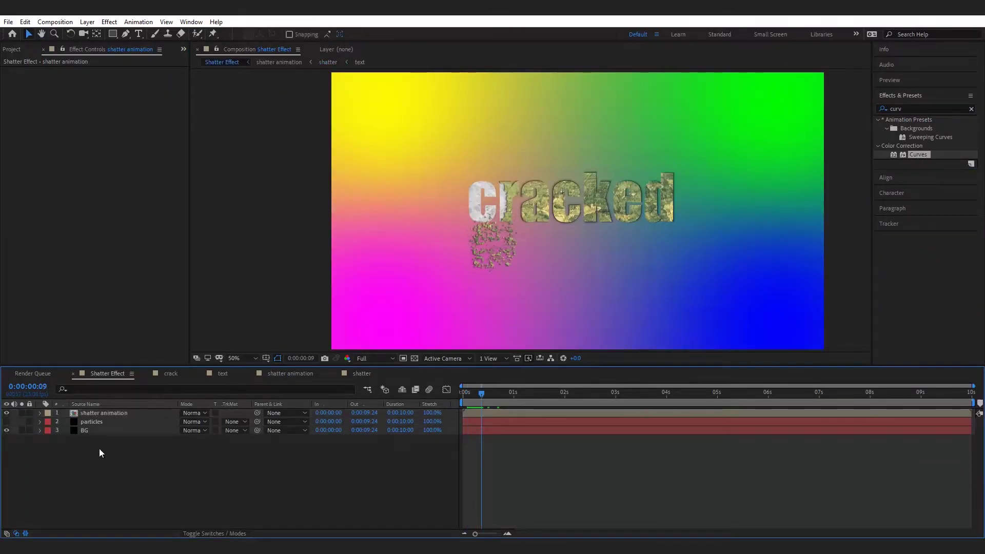
click(97, 431)
click(108, 98)
click(108, 97)
click(124, 492)
click(340, 369)
click(107, 149)
click(124, 493)
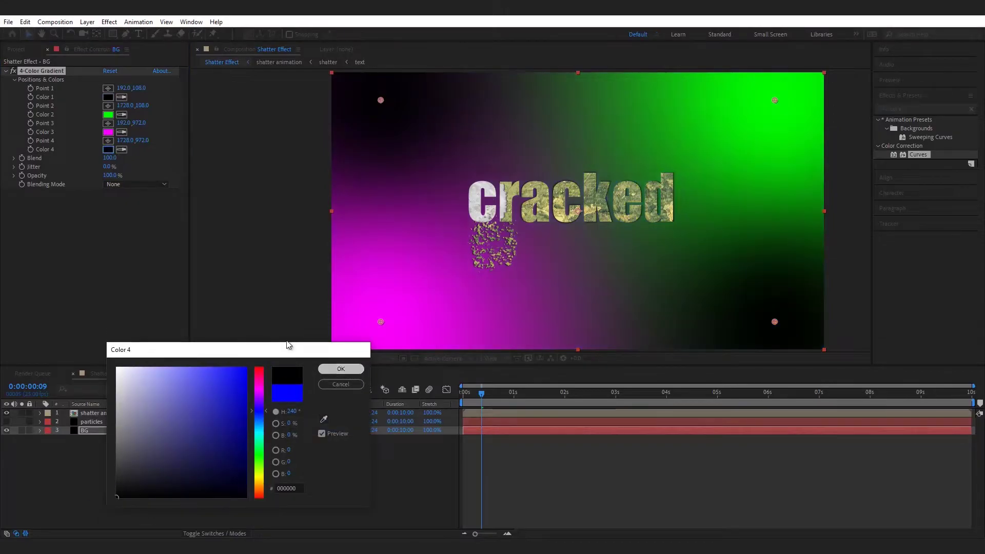
click(341, 368)
click(108, 132)
click(123, 493)
Sample the text's olive green for Color 2, darken it, and preview.
click(341, 369)
click(122, 114)
click(673, 180)
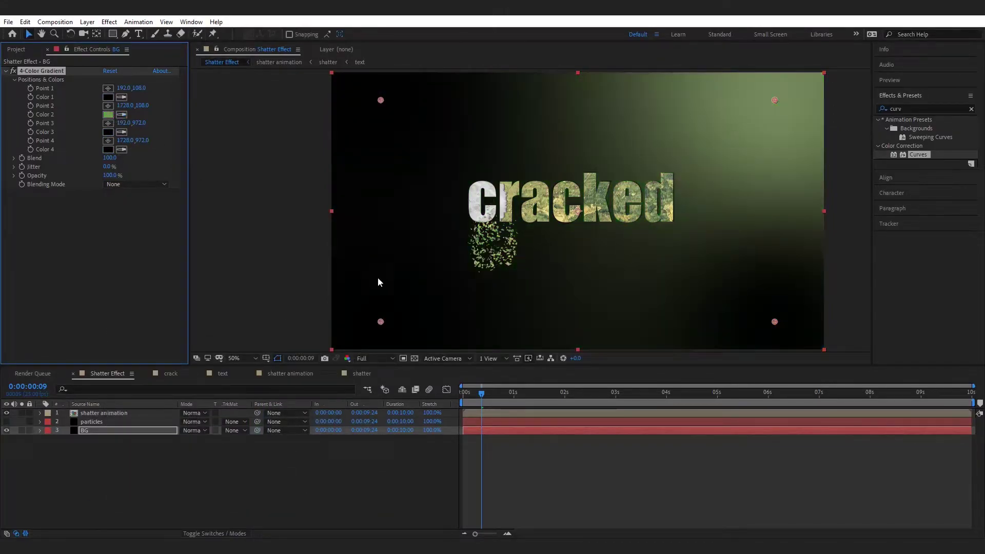
click(108, 115)
drag(159, 427, 167, 461)
click(341, 369)
key(space)
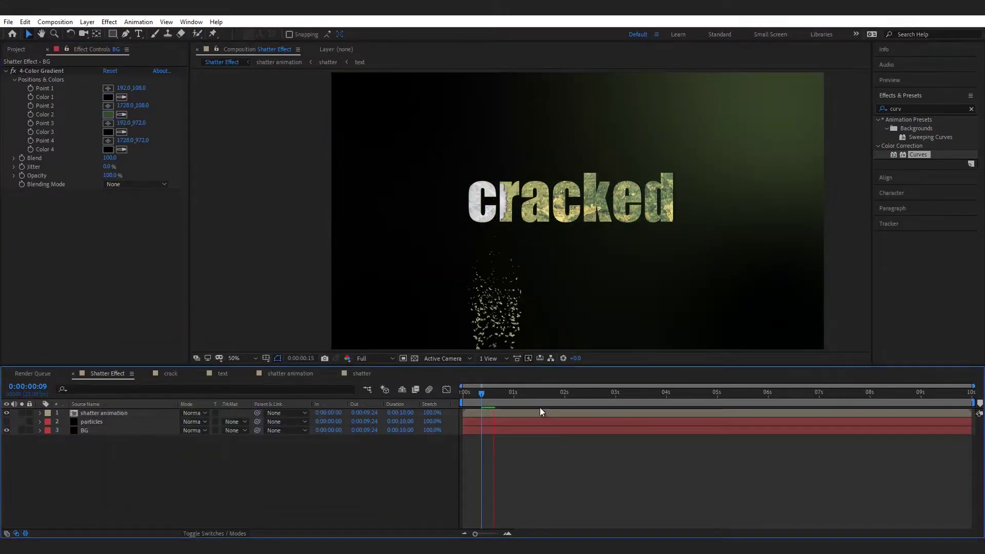
right_click(94, 464)
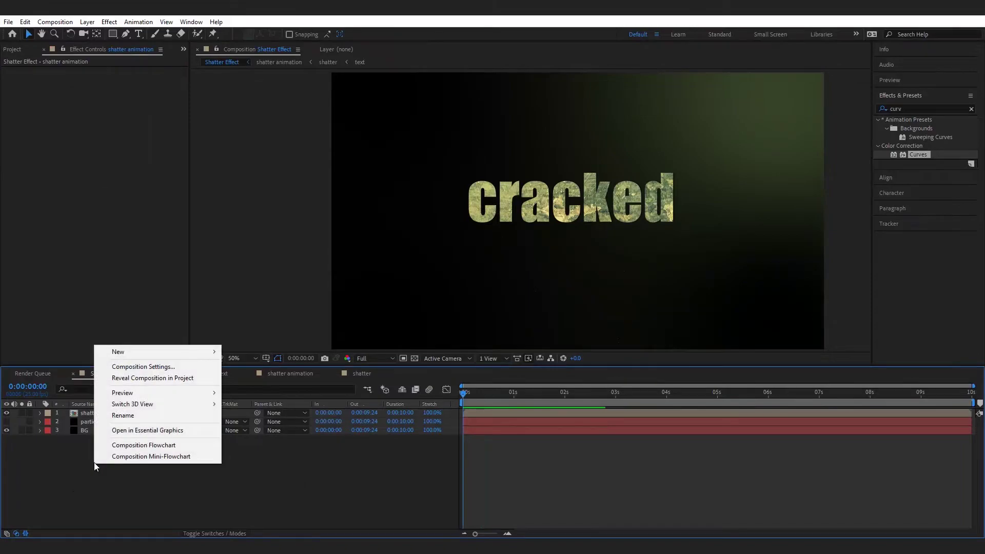
key(Escape)
click(90, 421)
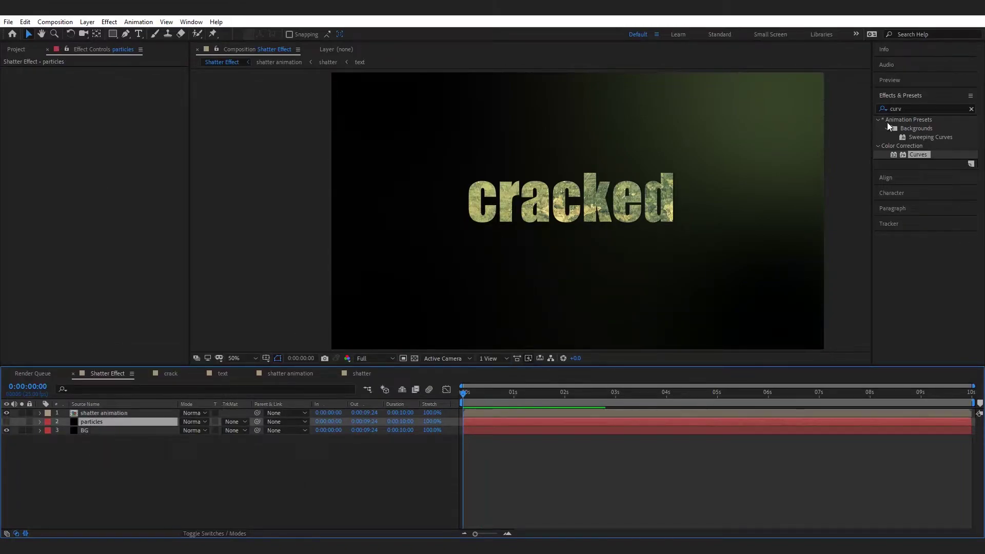
Apply Trapcode Particular to the particles layer and preview it.
key(ctrl+5)
text(pat)
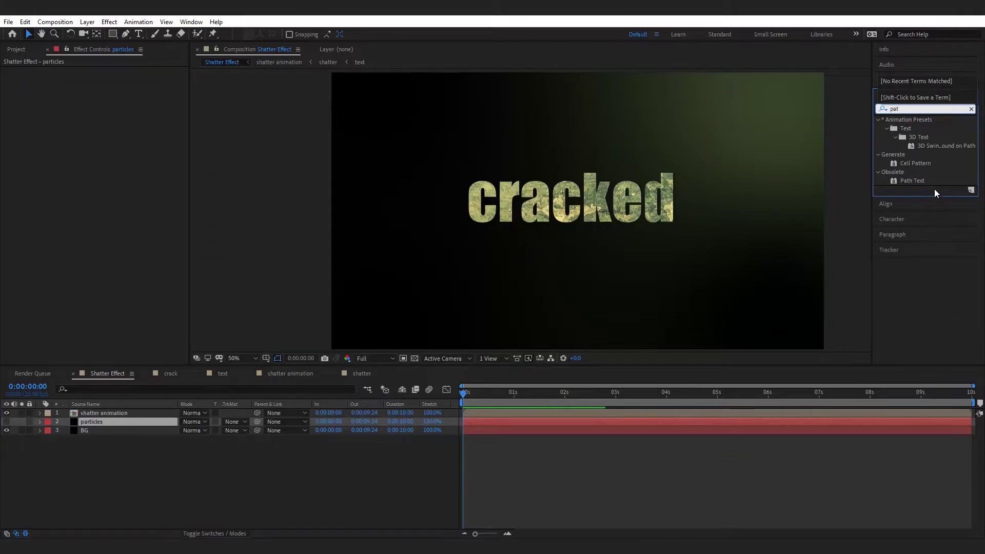
key(BackSpace)
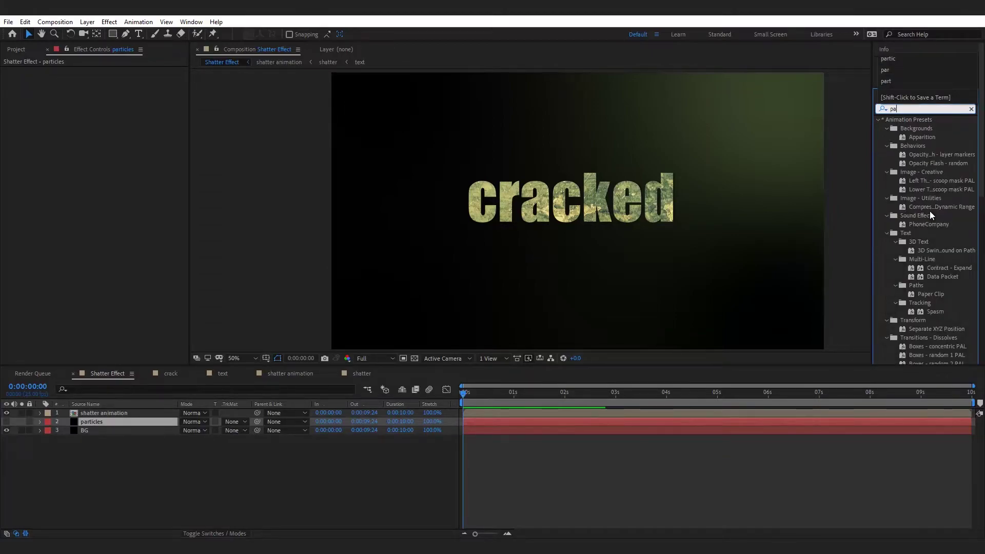
text(rti)
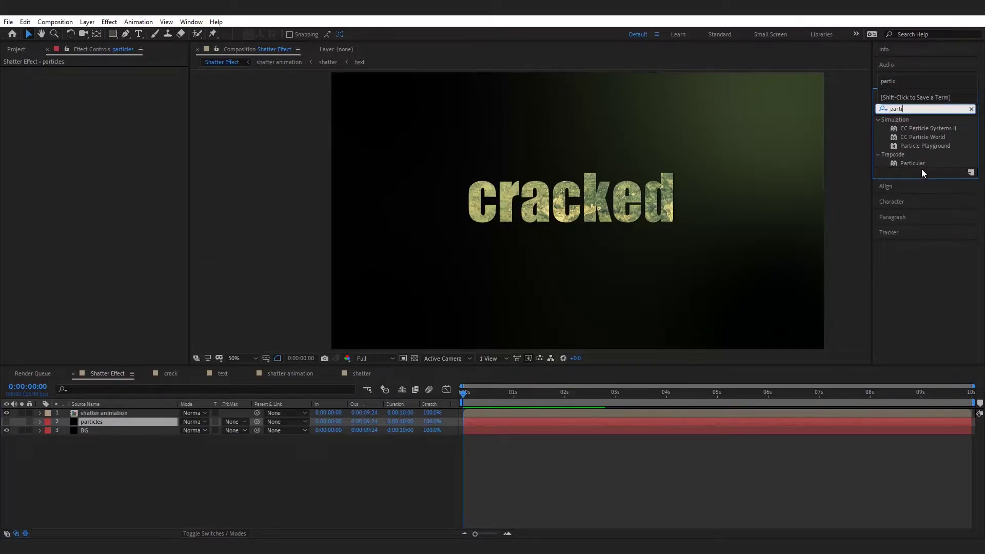
drag(912, 163, 85, 421)
click(190, 490)
key(space)
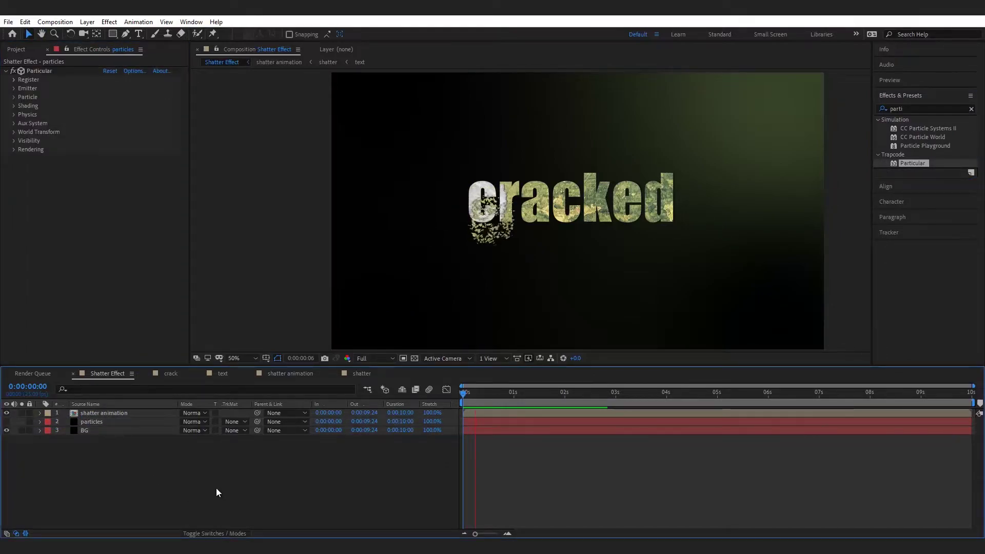
key(space)
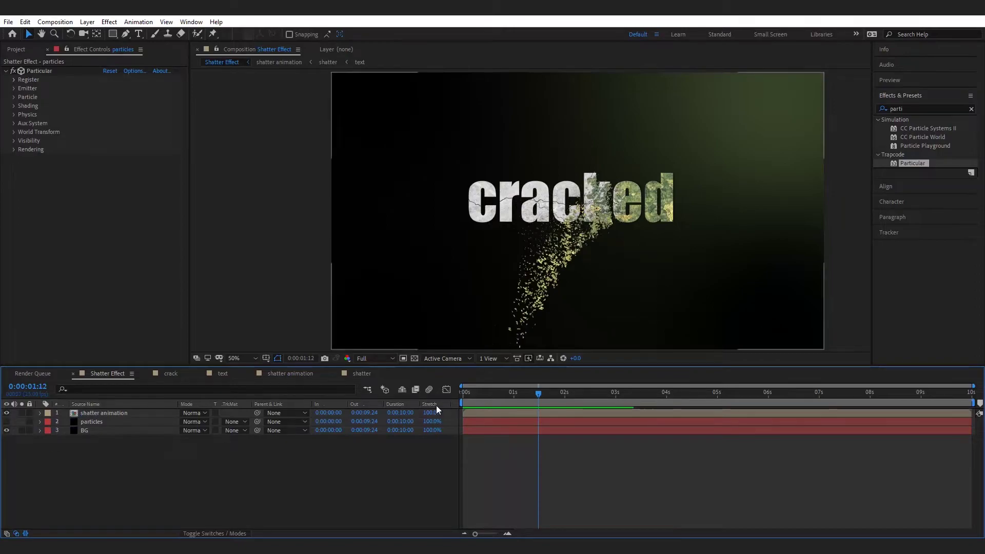
Hide the shatter animation layer and preview the white particle burst alone.
drag(534, 394, 494, 394)
click(6, 413)
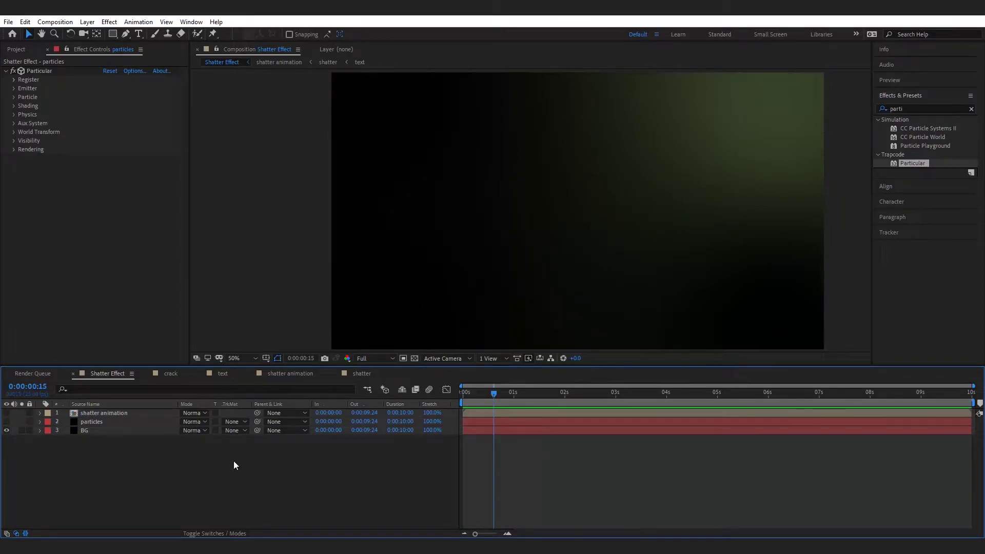
key(space)
click(484, 398)
key(space)
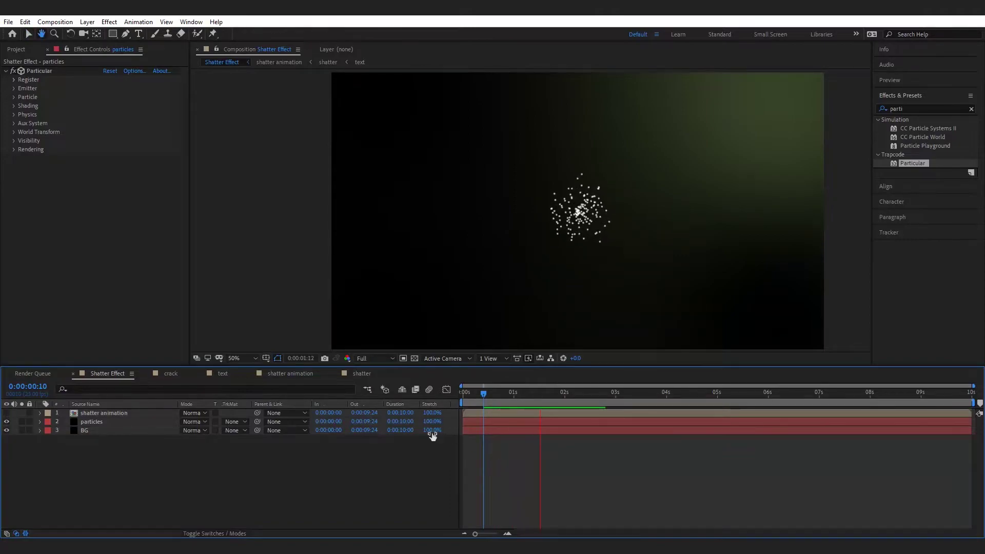
key(space)
click(93, 413)
click(88, 422)
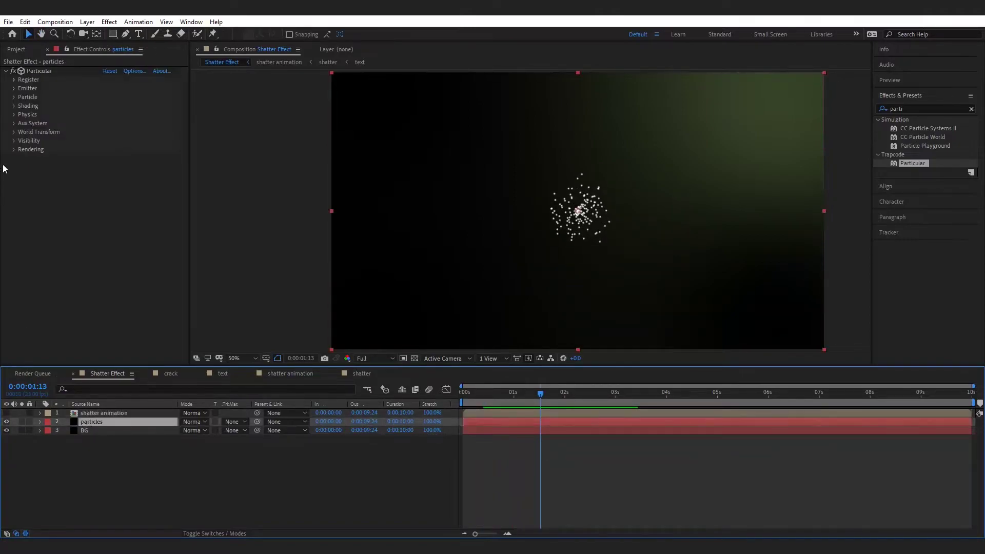
Set the Emitter's Particles/sec to 110.
click(14, 88)
click(107, 97)
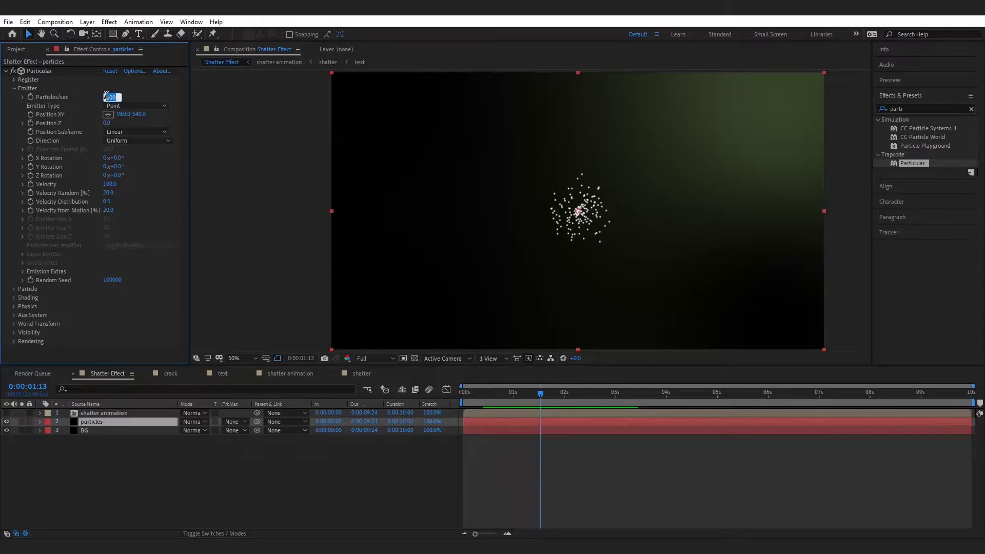
text(110)
key(Return)
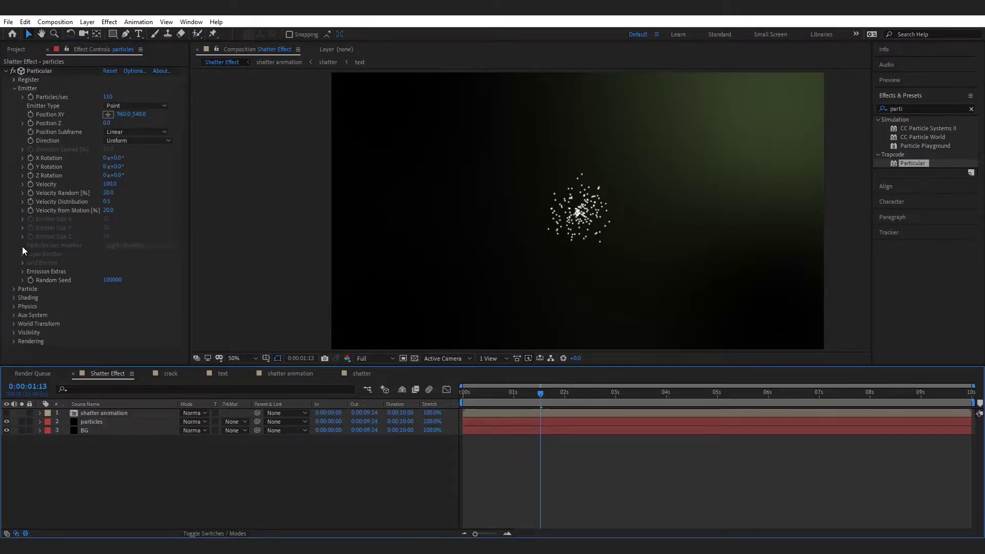
Set particle Life to 5 seconds and Size to 2.
click(13, 289)
scroll(58, 235, down, 5)
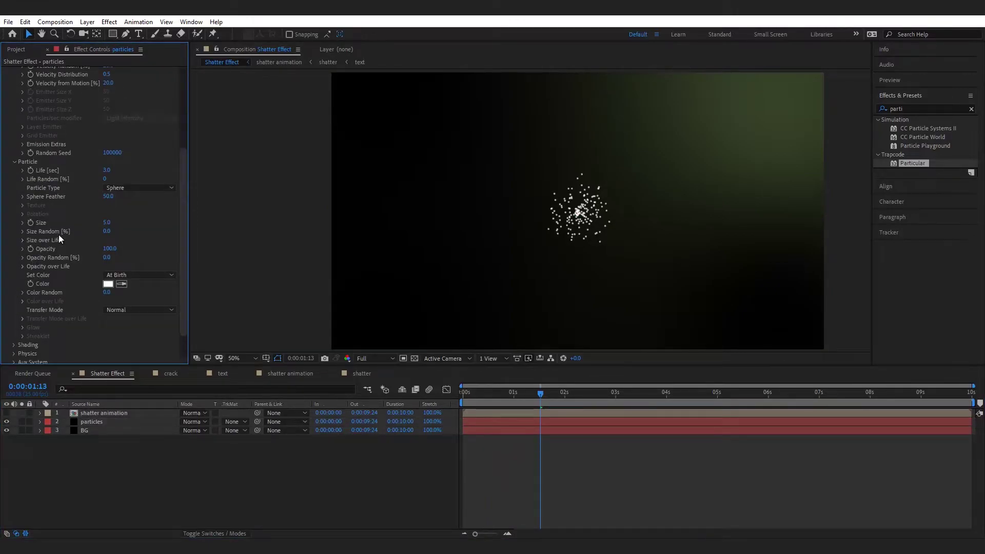
click(106, 171)
text(5)
key(Return)
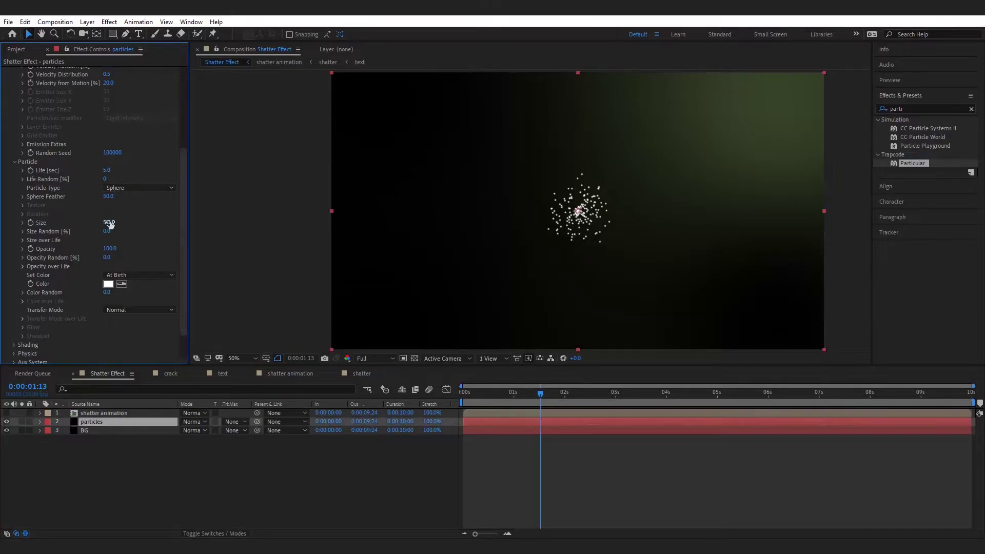
click(107, 222)
text(2)
key(Return)
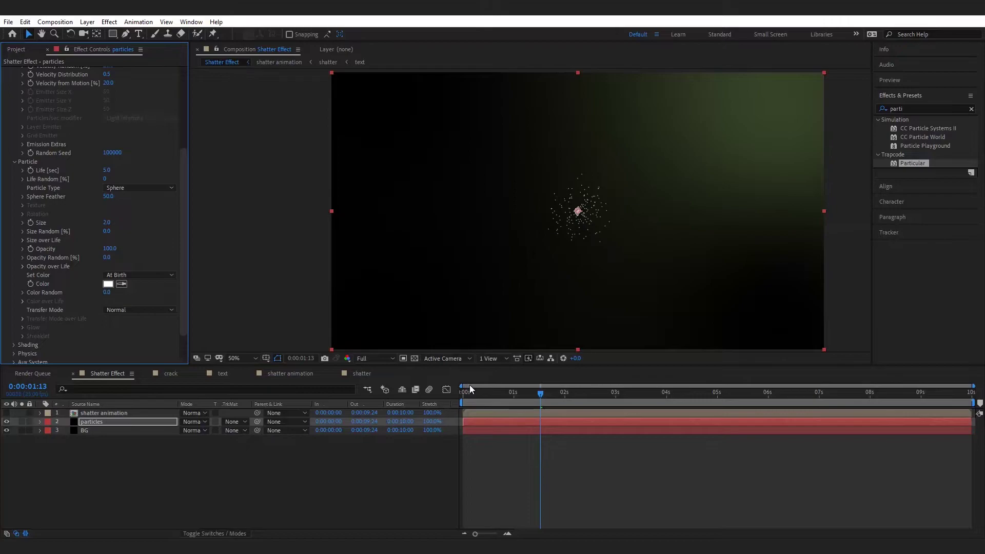
Raise Size Random to 100% and preview the varied particle sizes.
click(491, 393)
key(space)
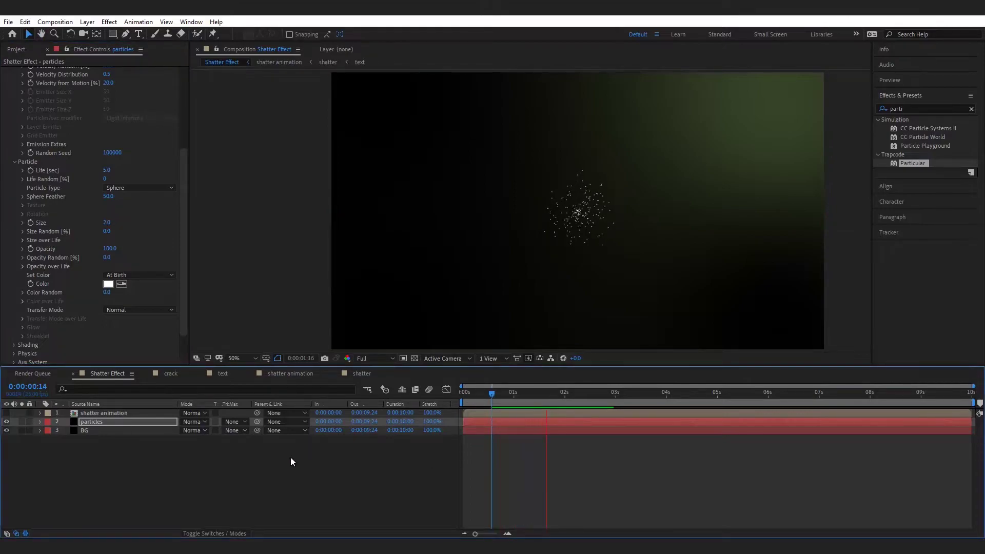
click(291, 459)
drag(106, 231, 250, 237)
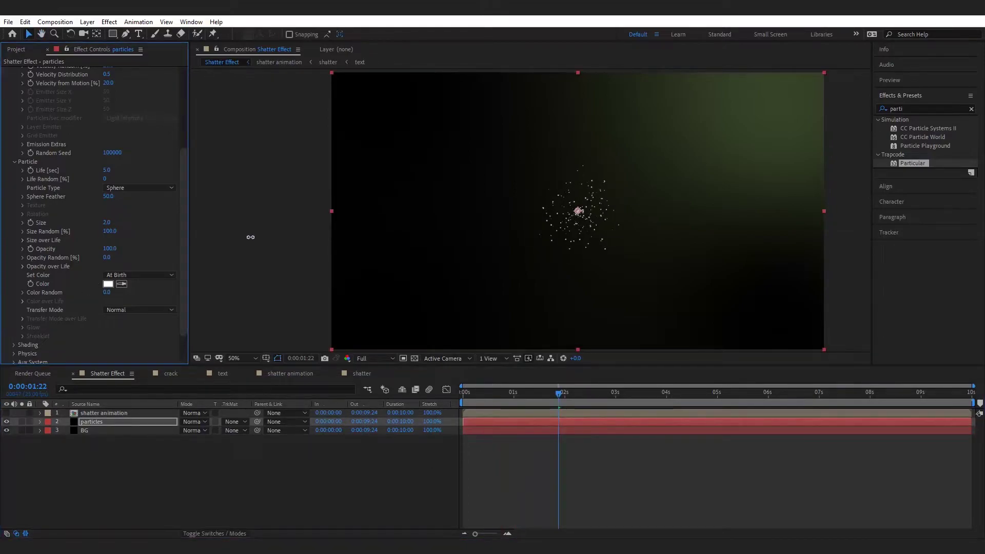
key(space)
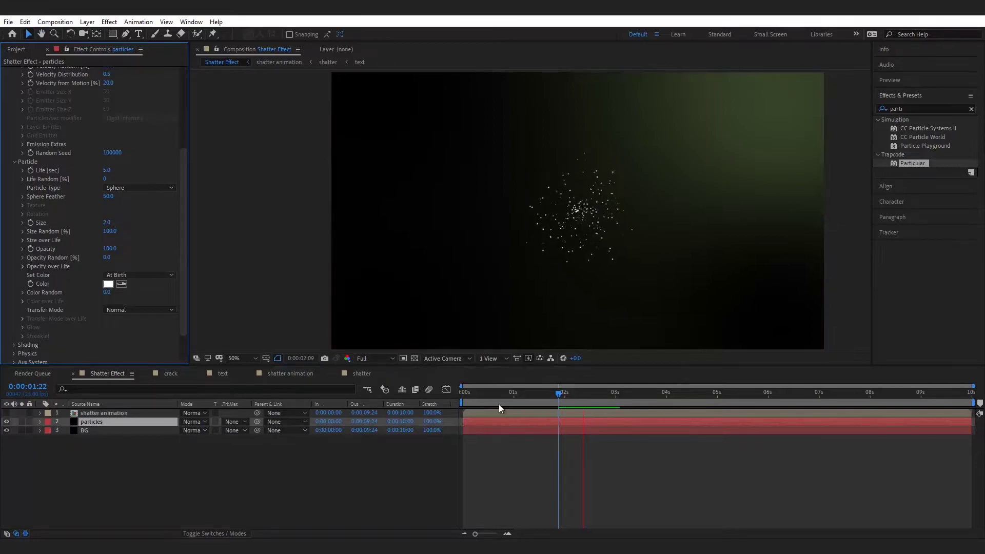
click(500, 400)
key(space)
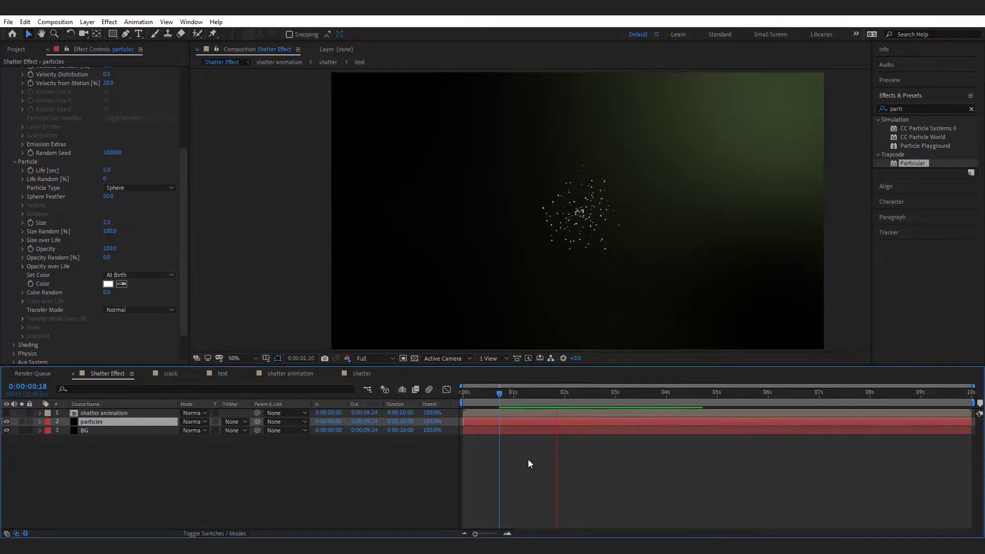
click(259, 476)
scroll(26, 232, down, 1)
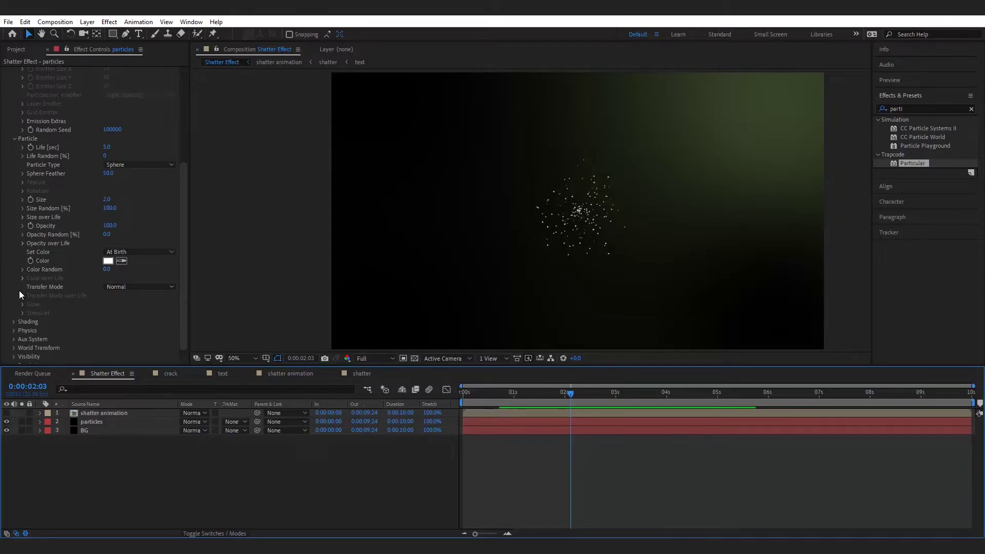
Increase Physics > Air Resistance to 40 to slow the particles.
click(14, 331)
scroll(13, 318, down, 2)
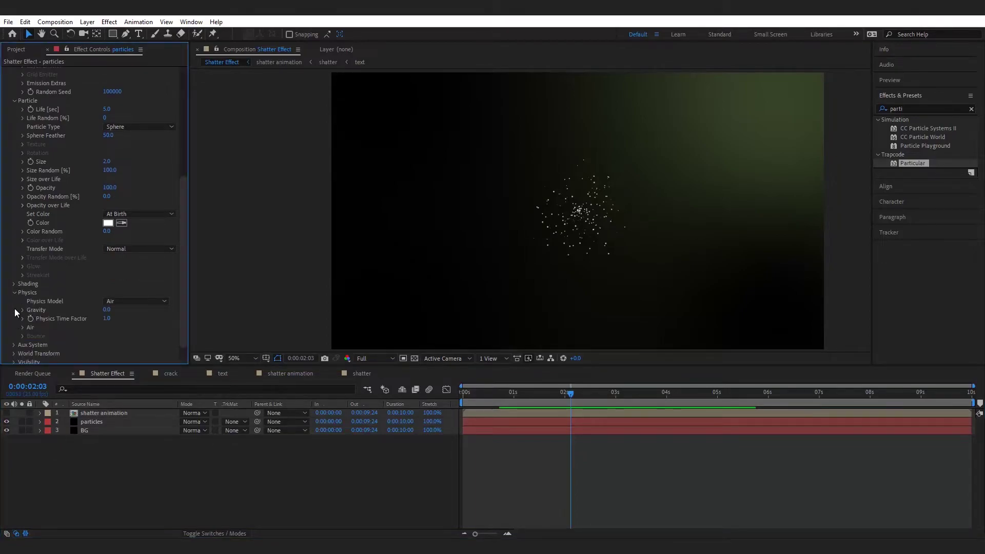
scroll(22, 324, down, 1)
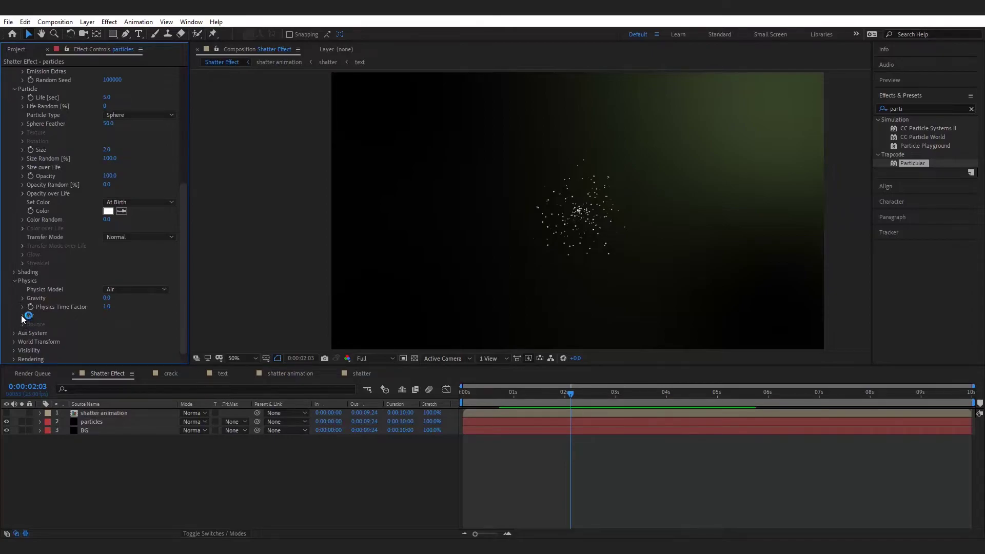
click(23, 315)
scroll(49, 293, down, 3)
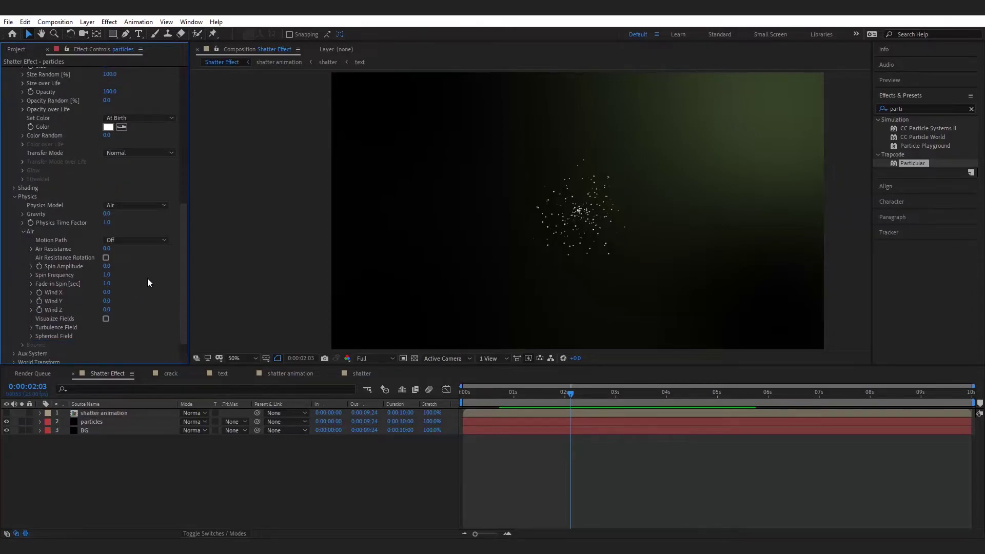
drag(107, 249, 148, 249)
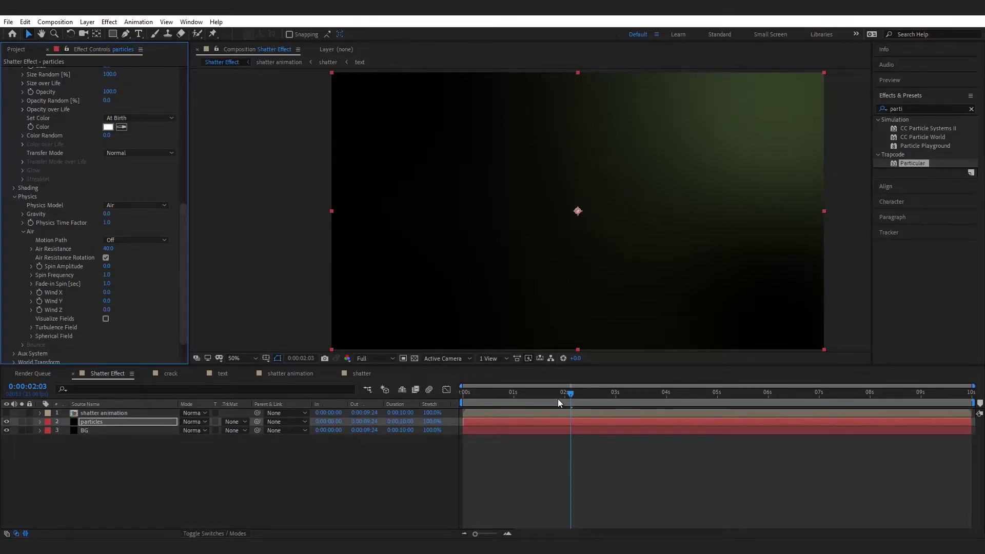
scroll(126, 290, down, 1)
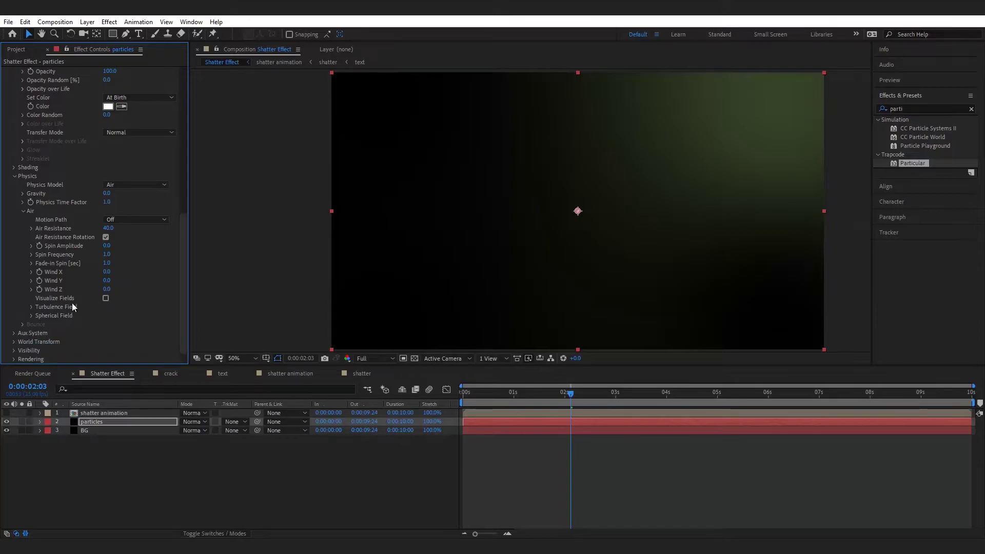
Set Turbulence Field Affect Size to 35 and Affect Position to 4500.
click(31, 306)
scroll(35, 299, down, 3)
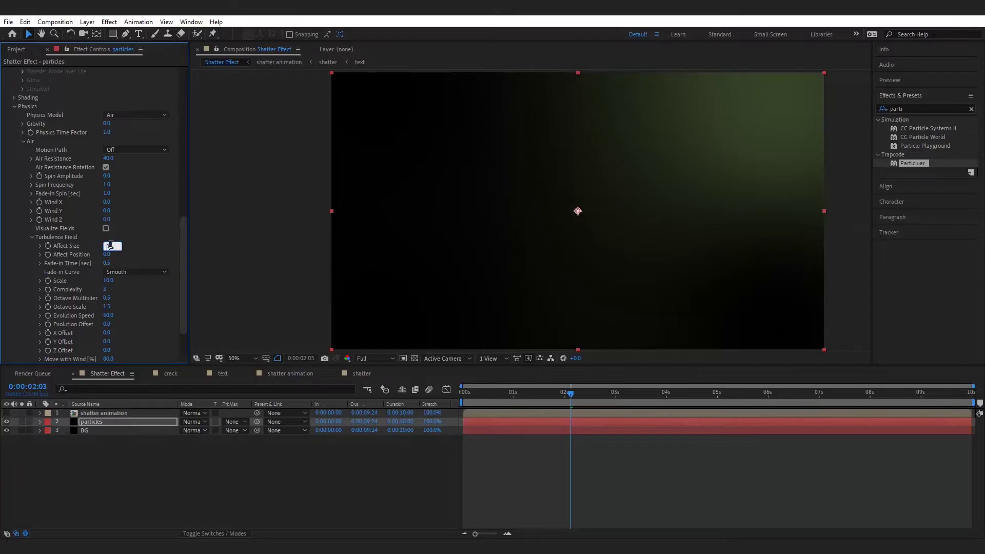
click(106, 228)
drag(107, 255, 174, 249)
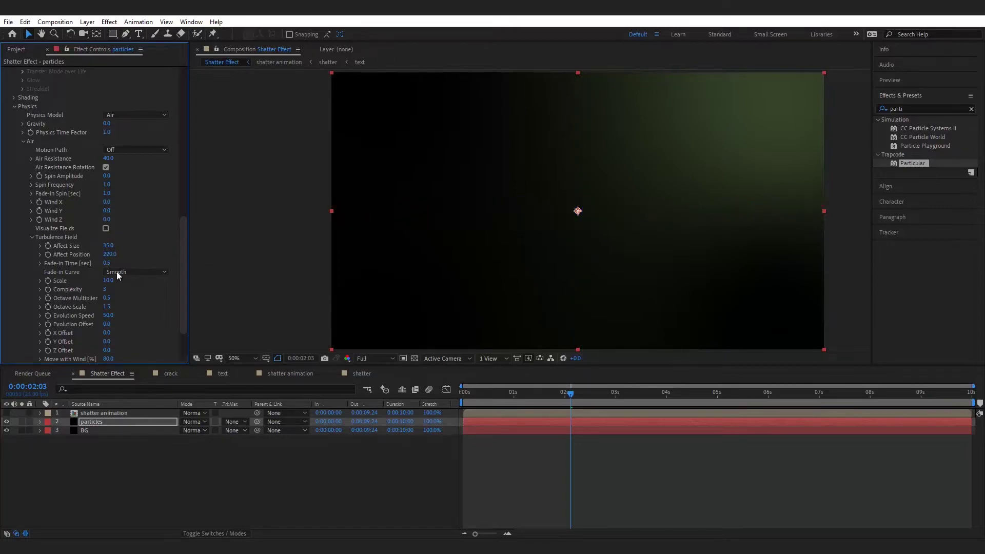
click(109, 255)
text(20)
click(563, 462)
click(509, 395)
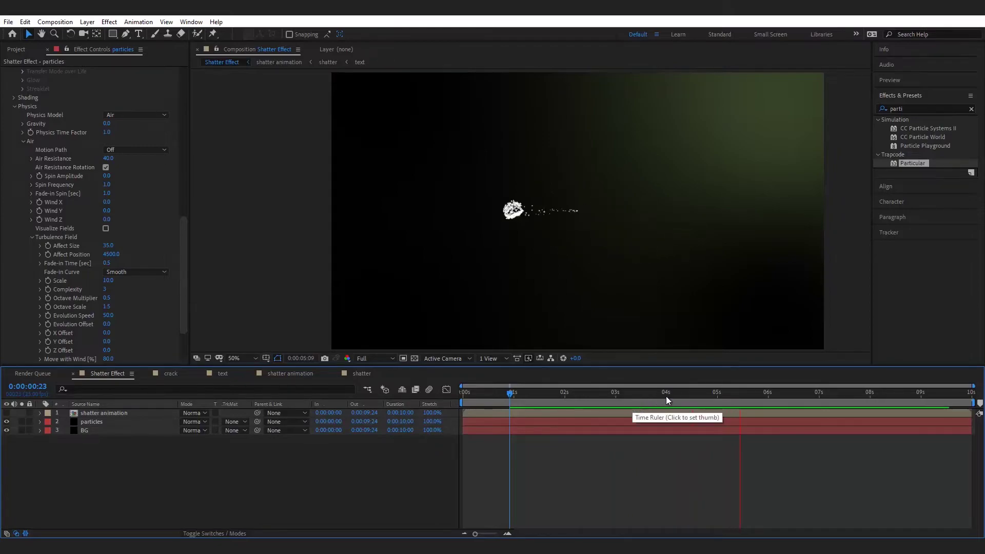
drag(666, 396, 722, 398)
Raise the Particular Air Move with Wind value to 600 and preview the turbulent particles.
scroll(125, 327, down, 3)
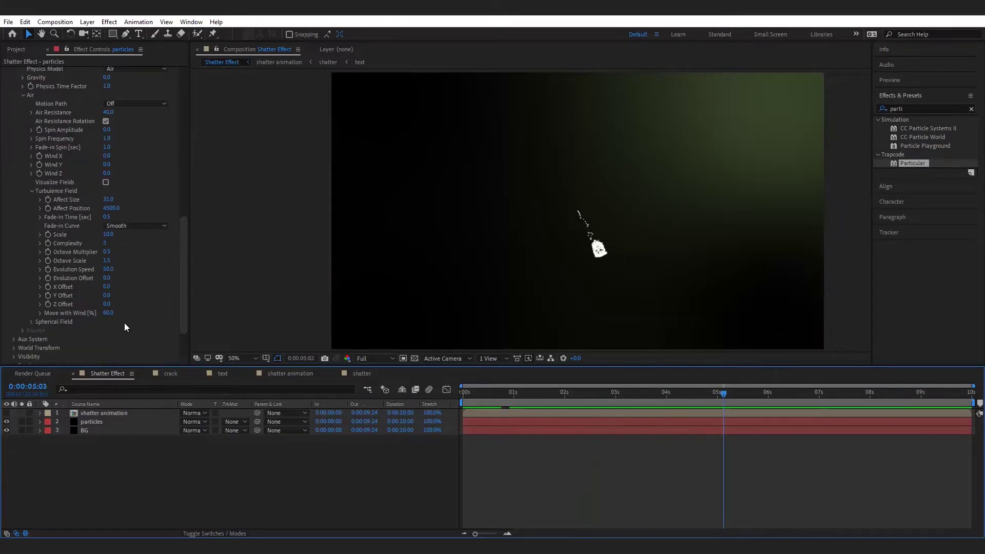
click(66, 318)
click(41, 312)
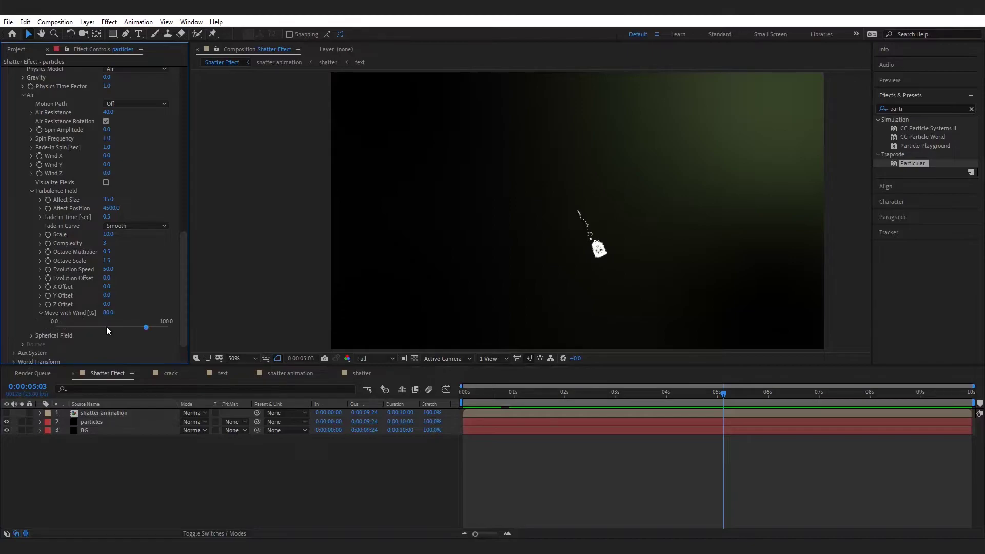
drag(111, 313, 128, 313)
click(113, 313)
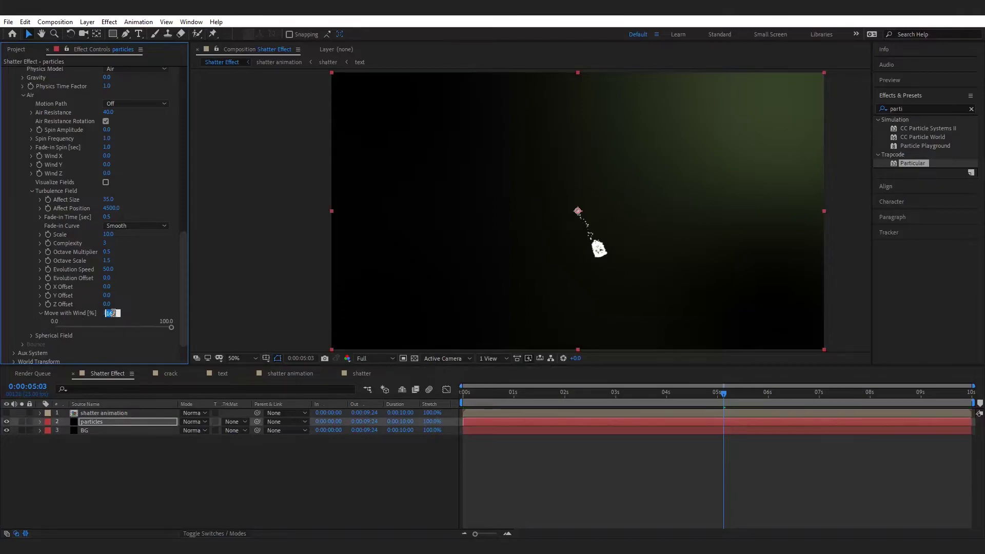
click(535, 464)
click(548, 408)
key(space)
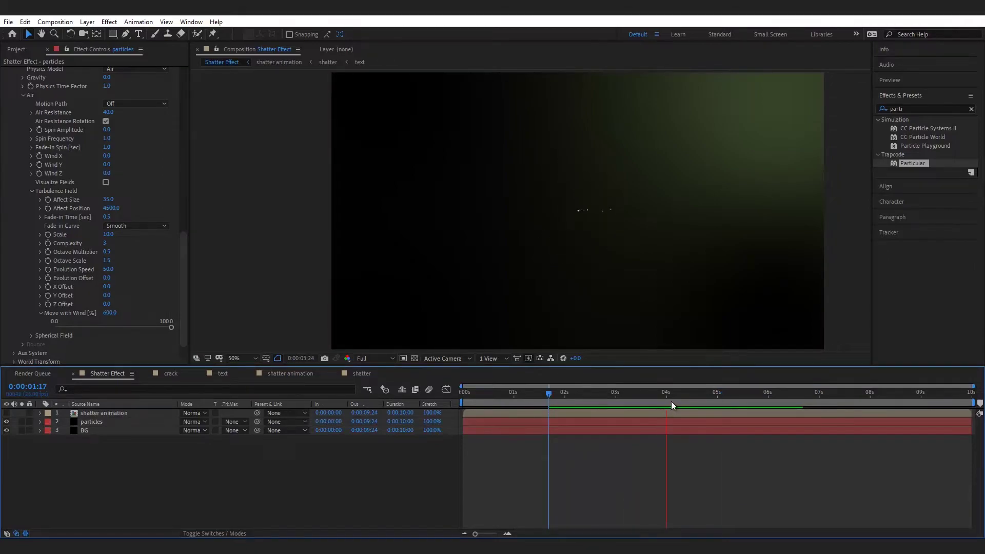
drag(671, 401, 536, 423)
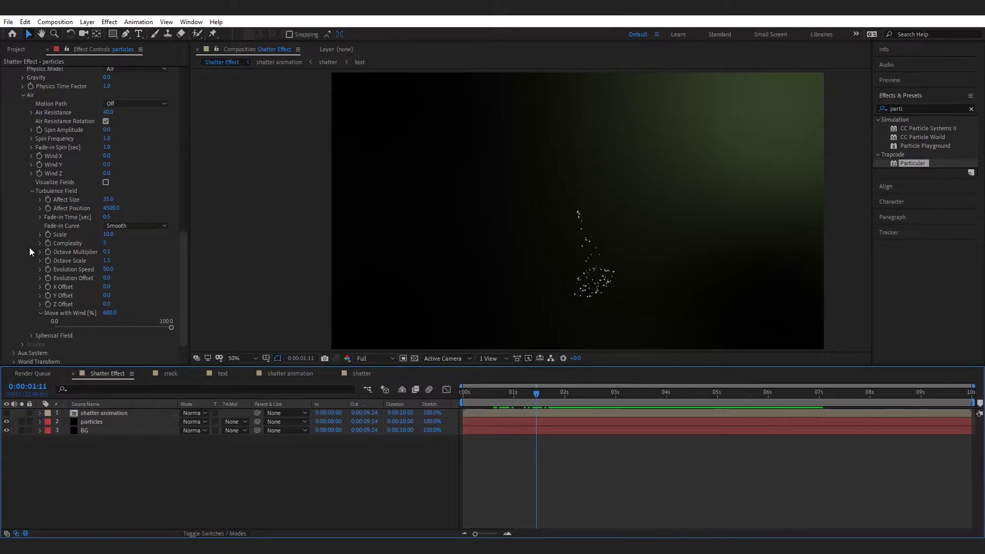
Undo the Spin Frequency change, set Spin Amplitude to 65, and preview from 5 seconds.
scroll(30, 246, up, 1)
drag(105, 164, 119, 159)
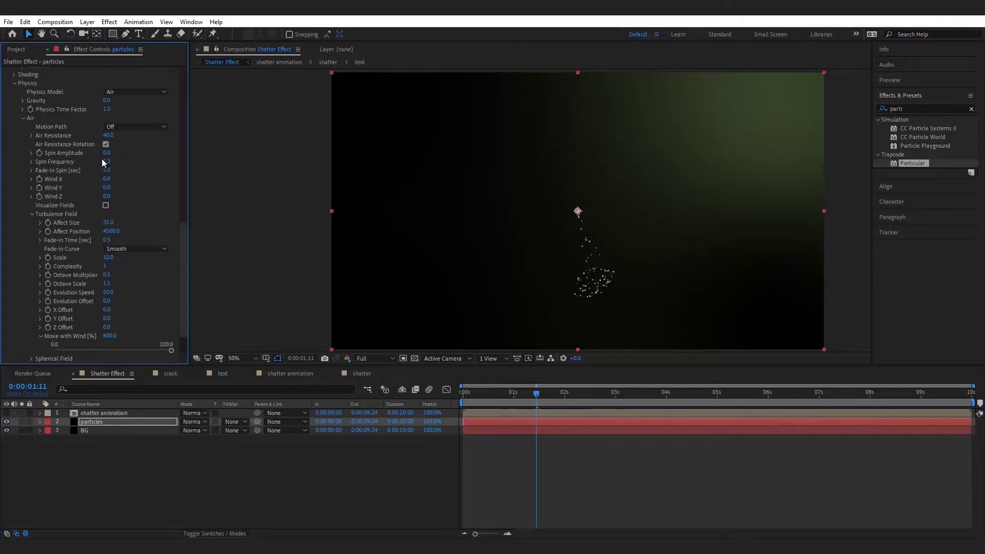
key(ctrl+z)
drag(103, 152, 126, 150)
drag(141, 151, 123, 159)
click(473, 396)
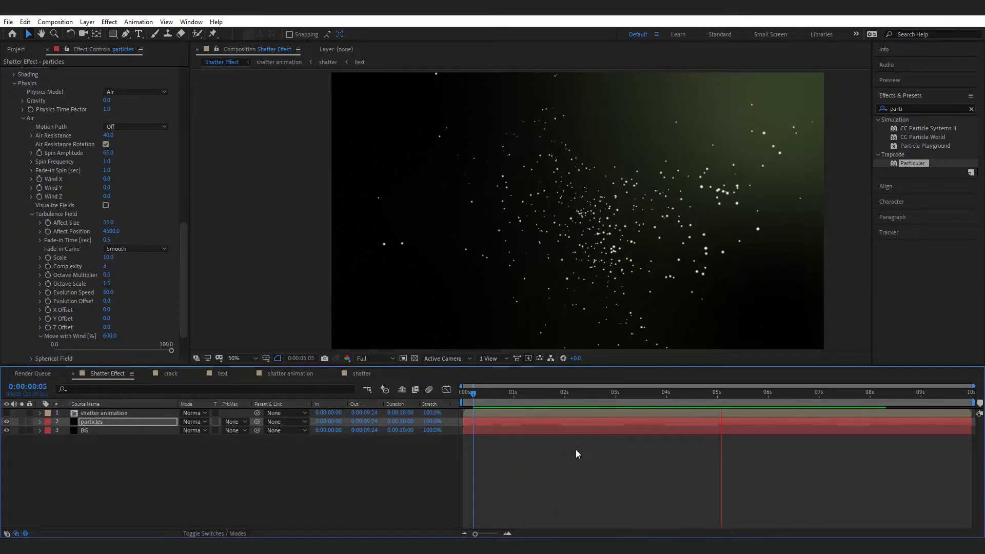
key(space)
drag(573, 396, 485, 408)
click(435, 472)
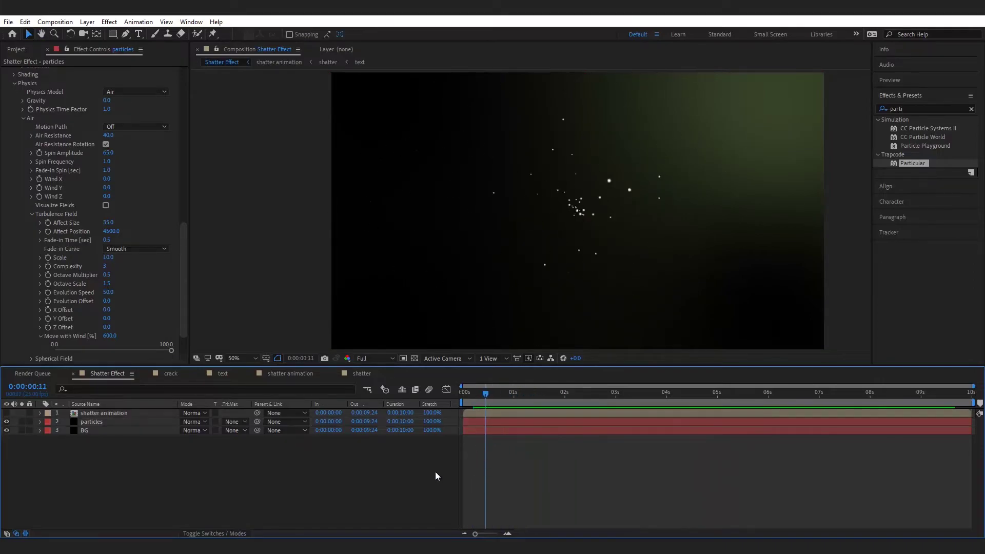
Enable the composition Motion Blur switch and preview the blurred particles and shatter animation.
click(97, 413)
click(92, 422)
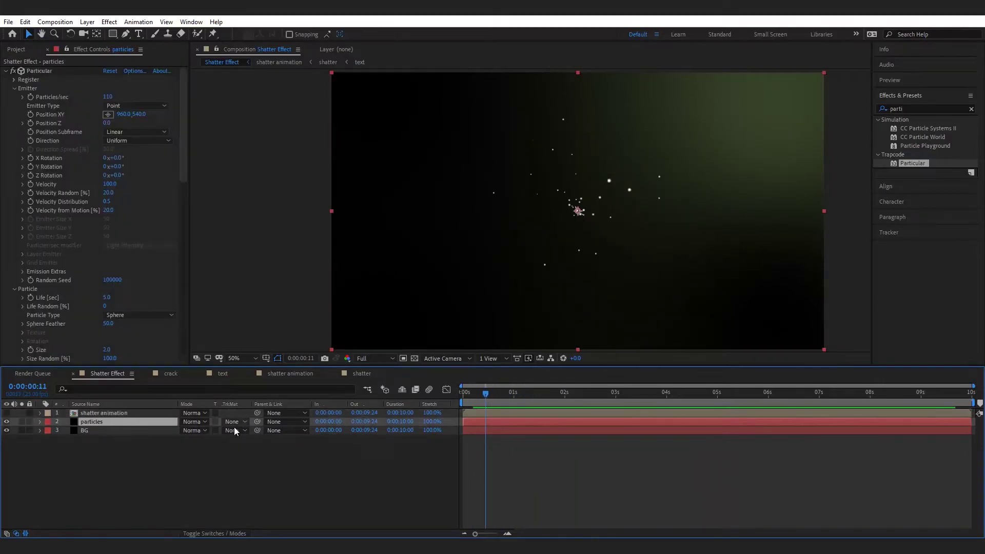
click(209, 534)
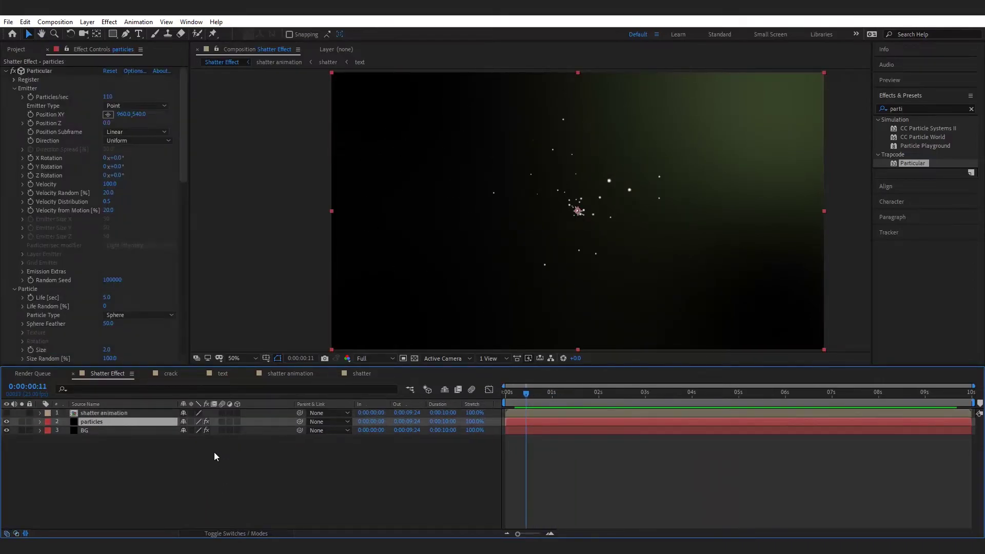
click(247, 448)
click(472, 389)
key(space)
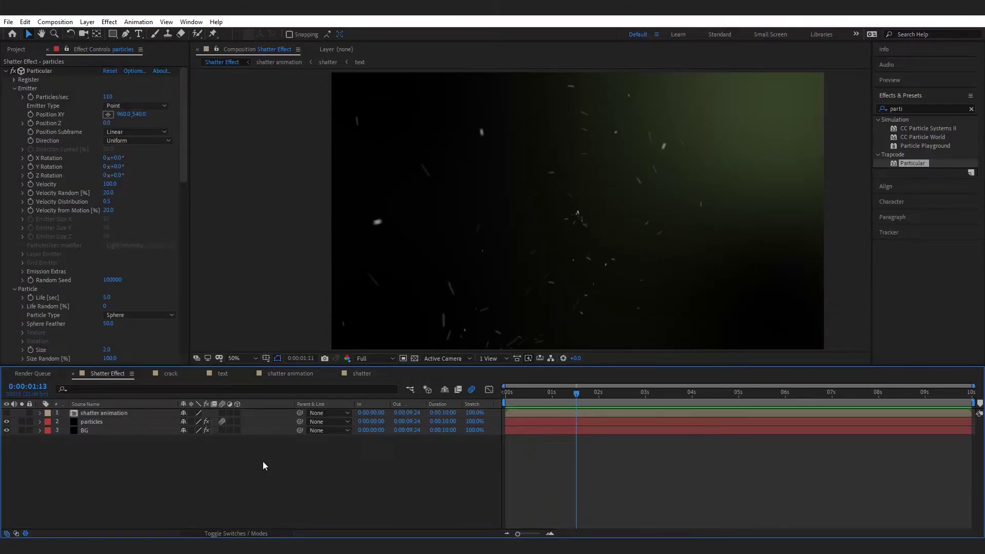
click(109, 411)
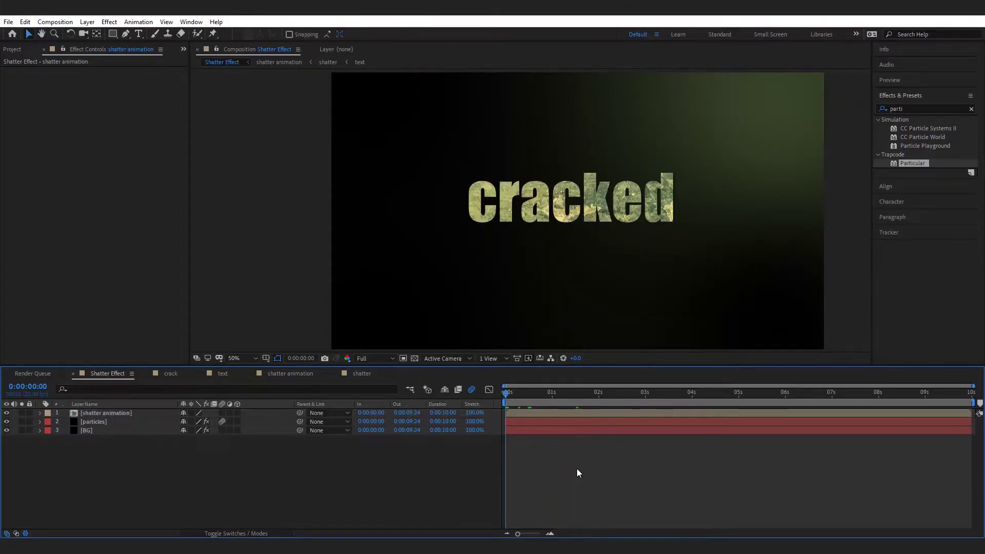
key(space)
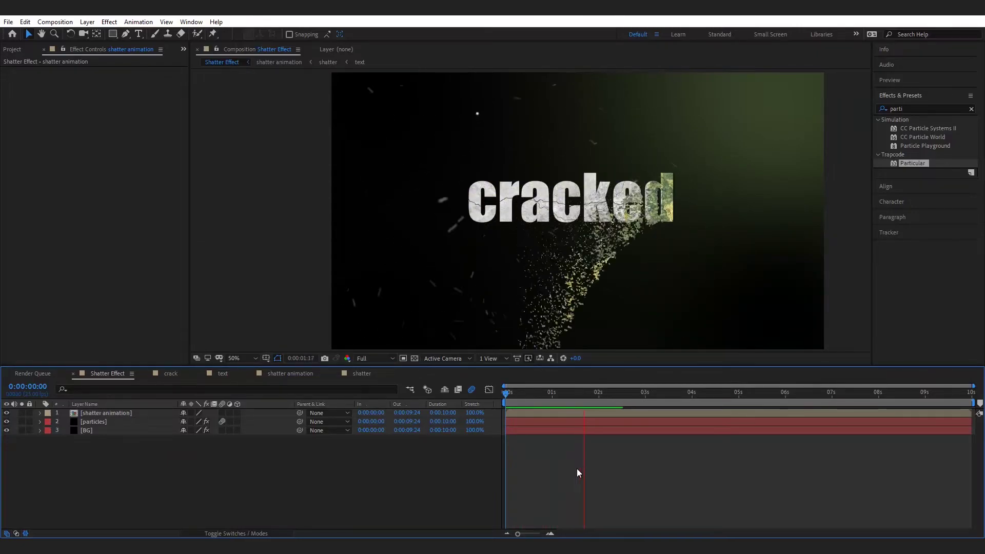
Add a new Null Object layer, Null 1, to the composition.
right_click(235, 485)
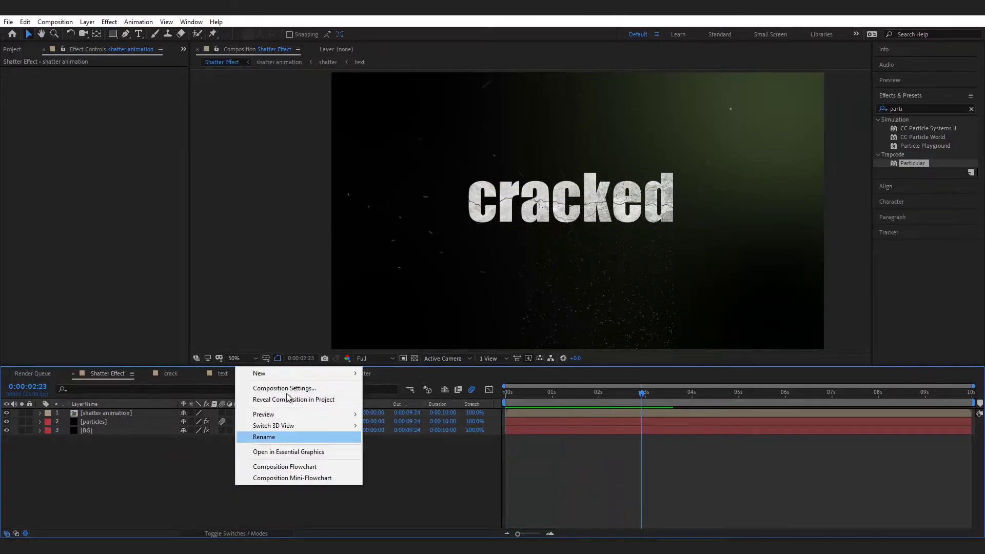
mouse_move(281, 372)
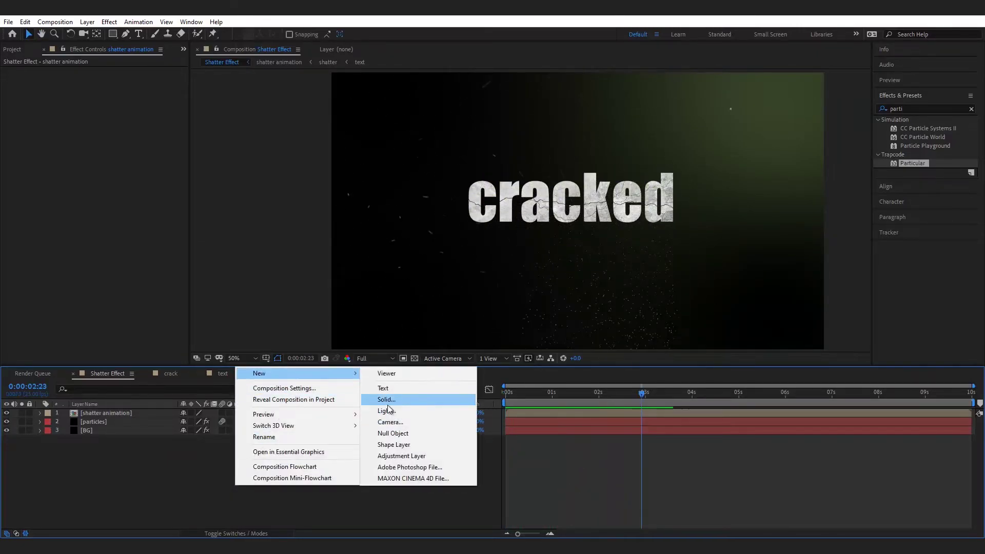
click(397, 434)
click(153, 467)
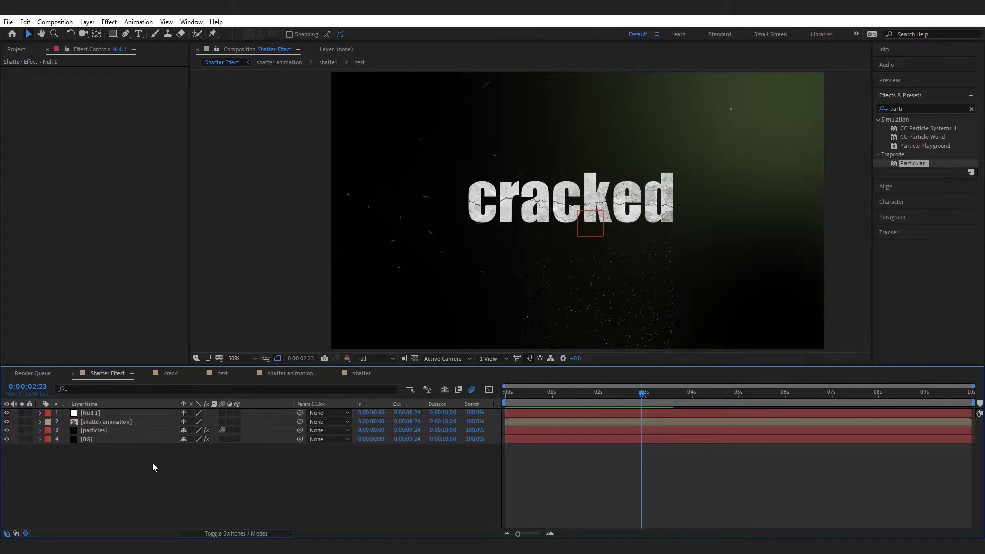
click(89, 414)
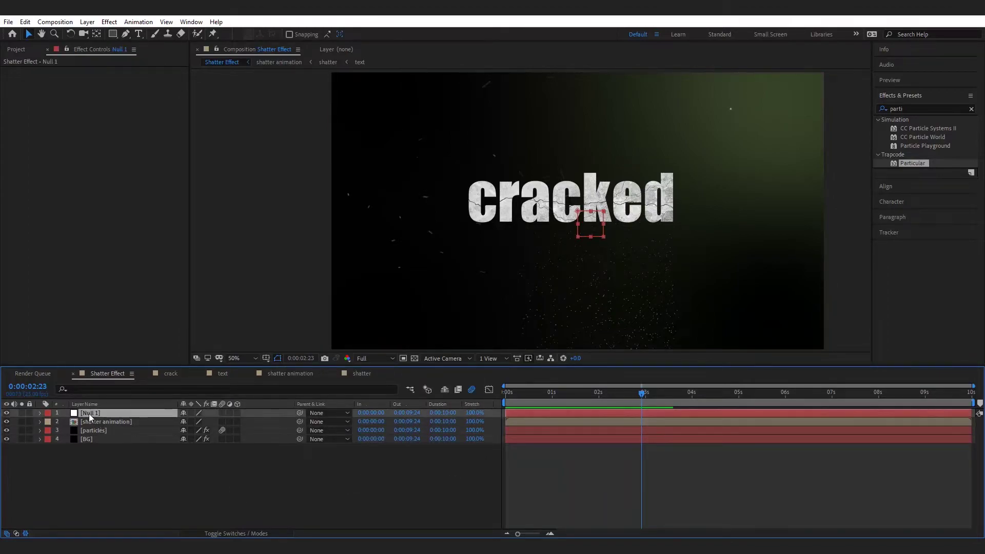
Give Null 1's Position a wiggle(10,5) expression and scrub to watch it shake.
key(p)
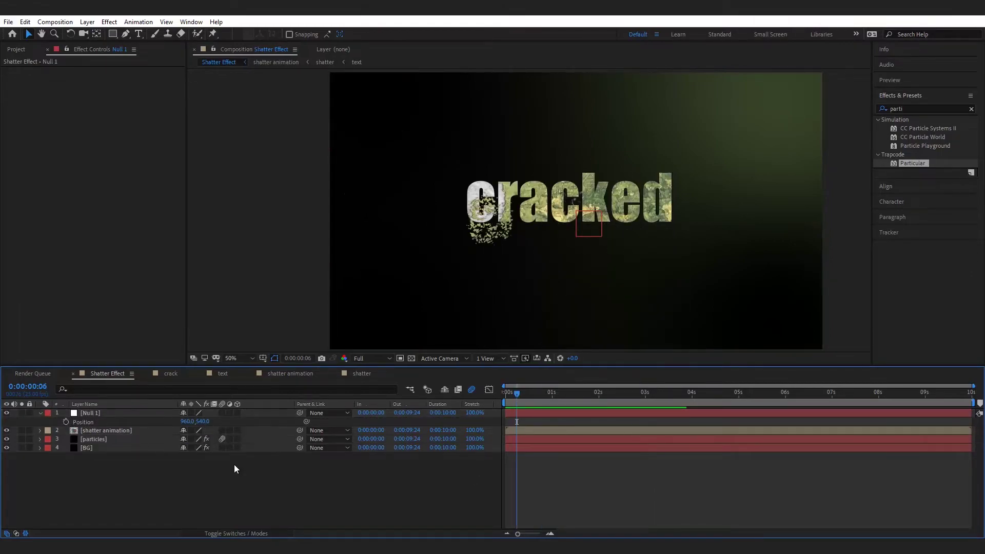
alt+click(66, 422)
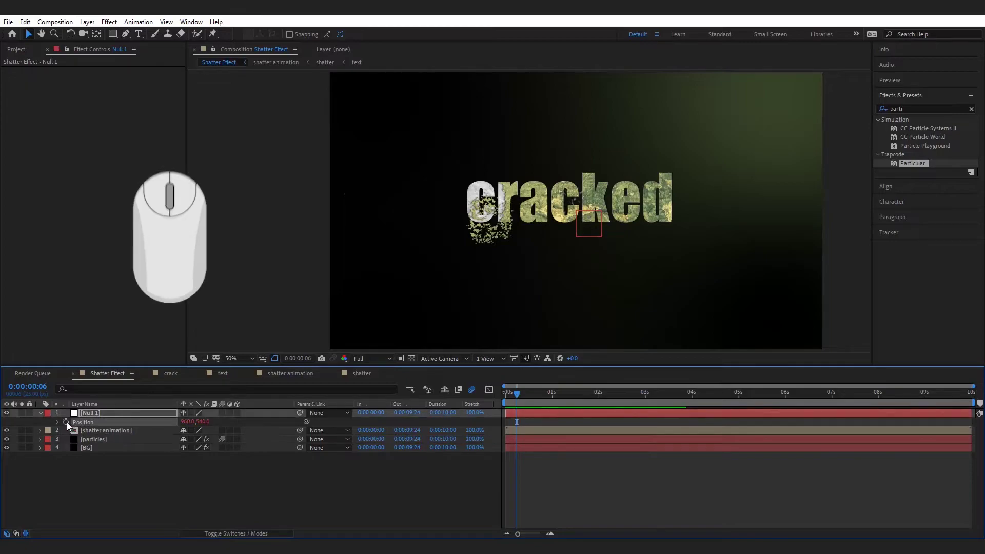
text(w)
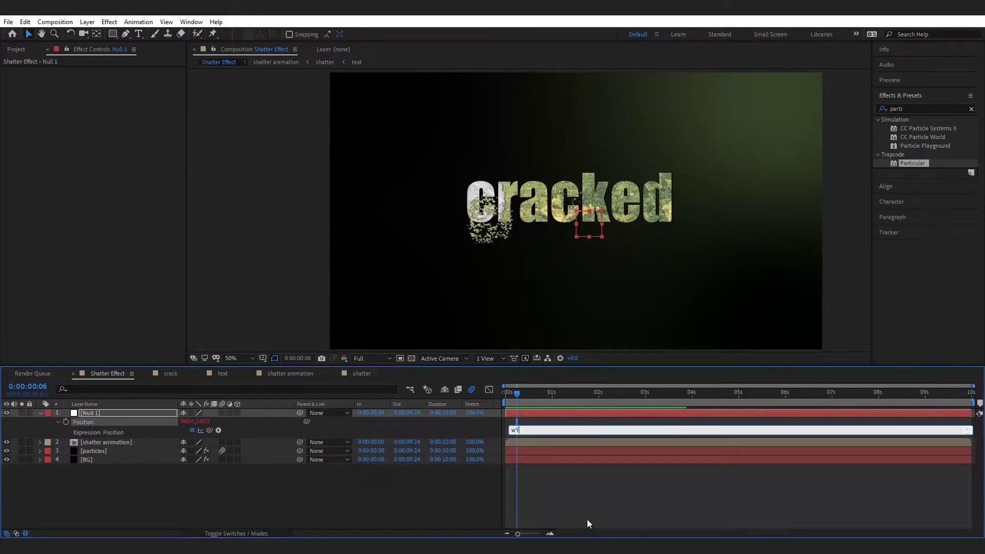
text(iggle)
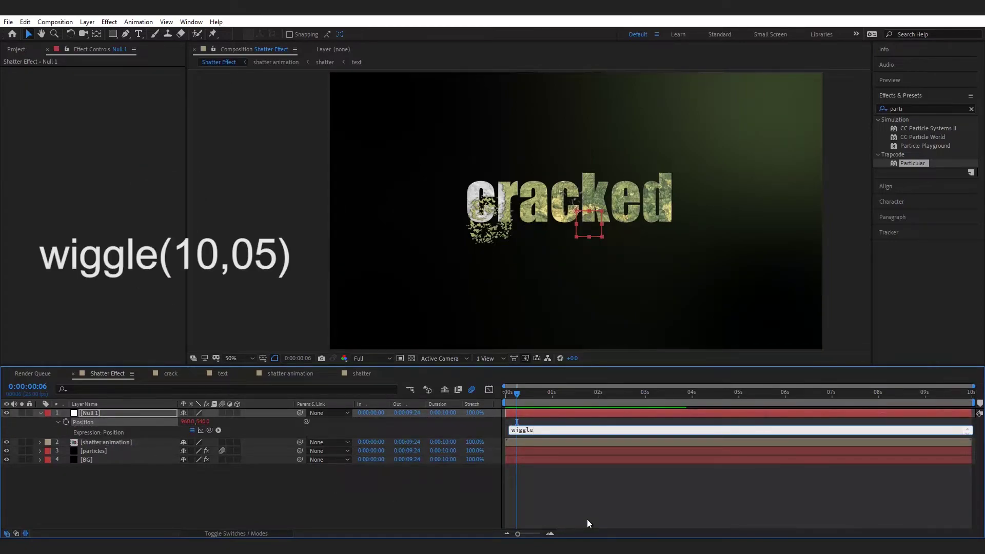
text(_)
key(BackSpace)
text((10,5))
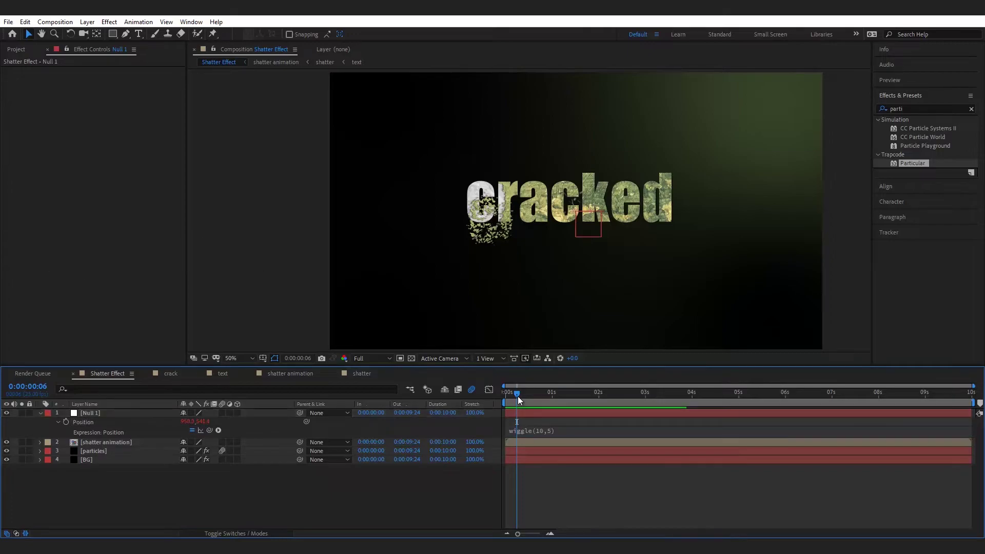
drag(518, 396, 548, 417)
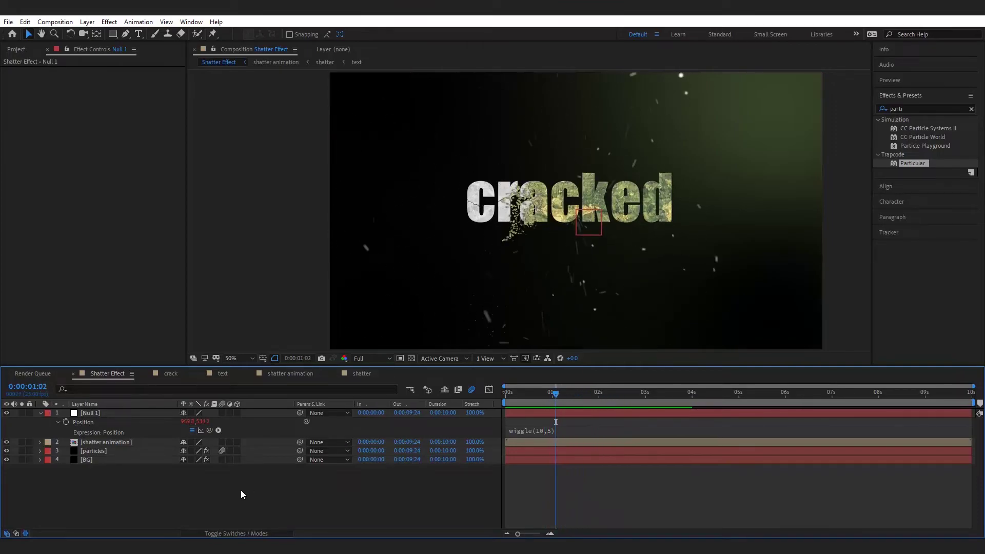
click(105, 443)
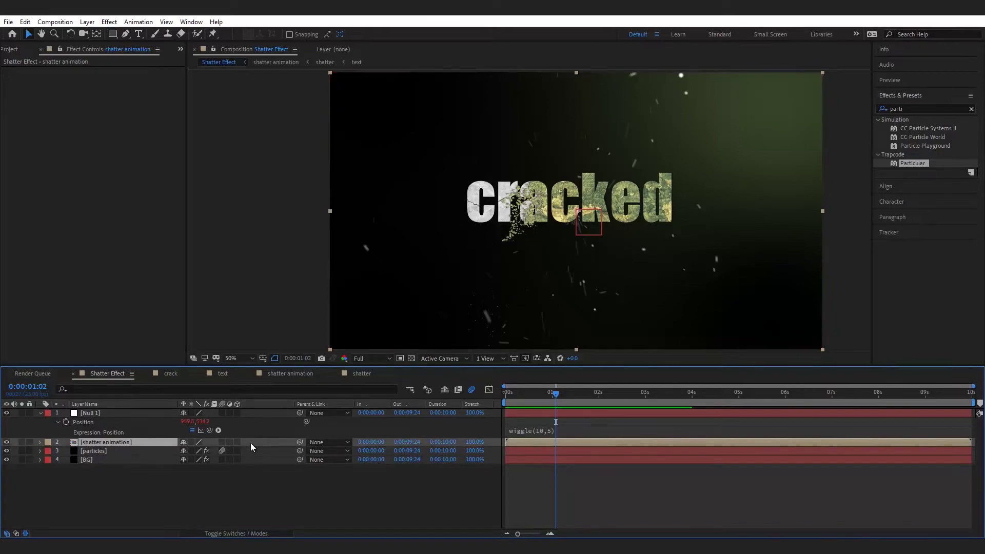
Parent the shatter animation layer to Null 1 and preview the shaking shatter.
click(320, 442)
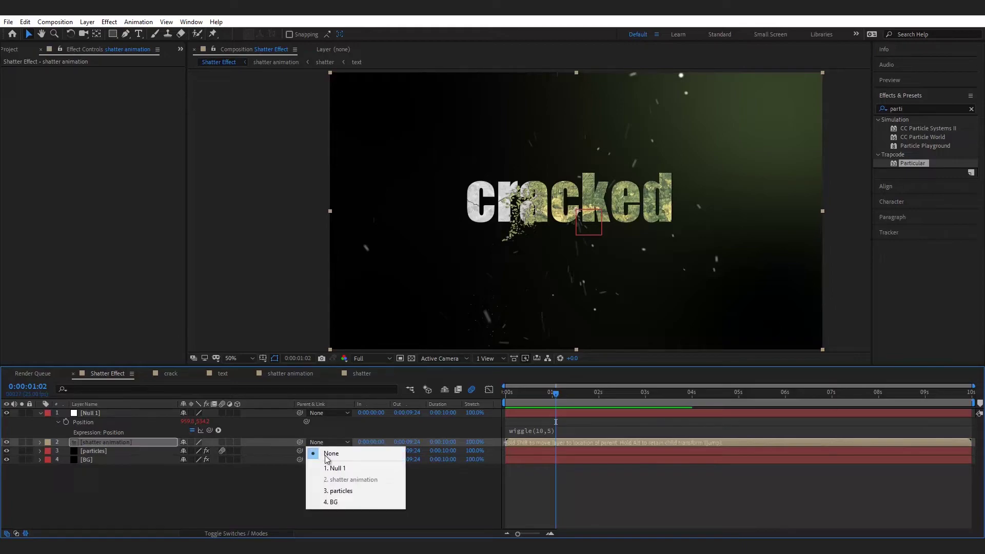
click(334, 469)
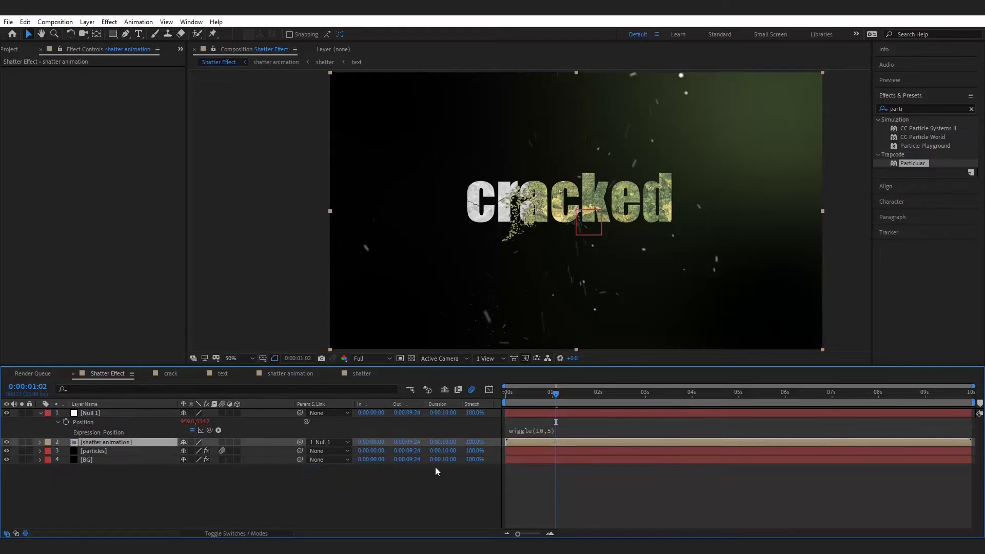
click(589, 487)
drag(556, 395, 506, 398)
key(space)
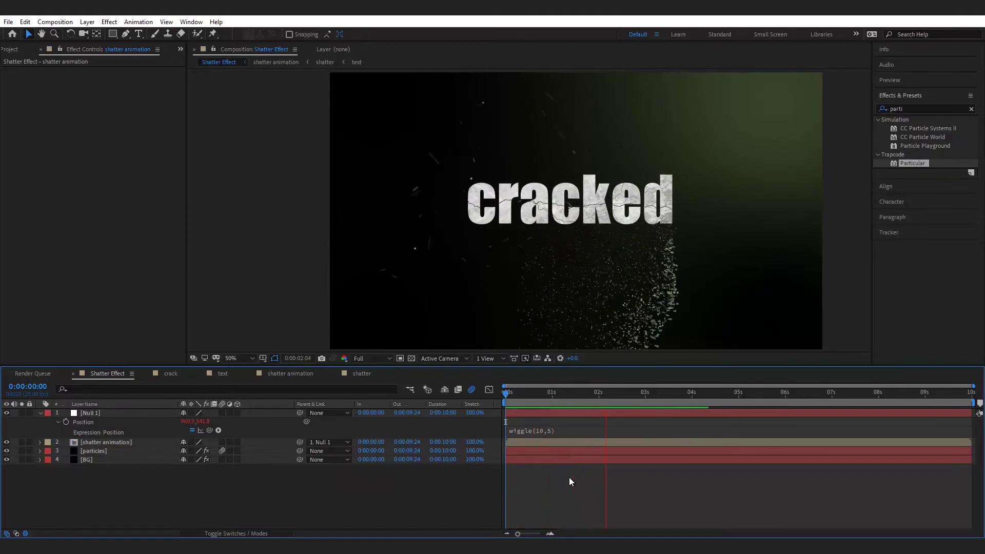
key(space)
key(space)
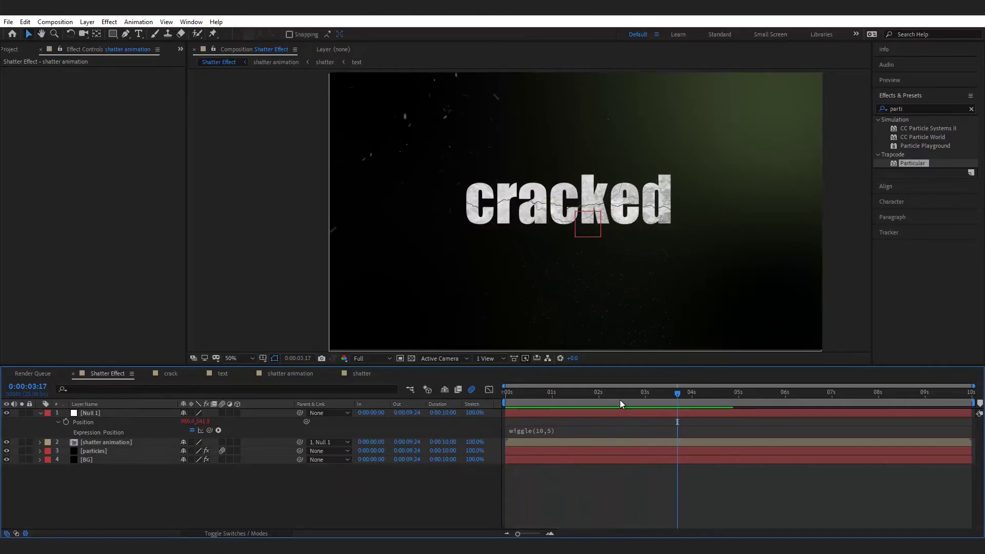
key(space)
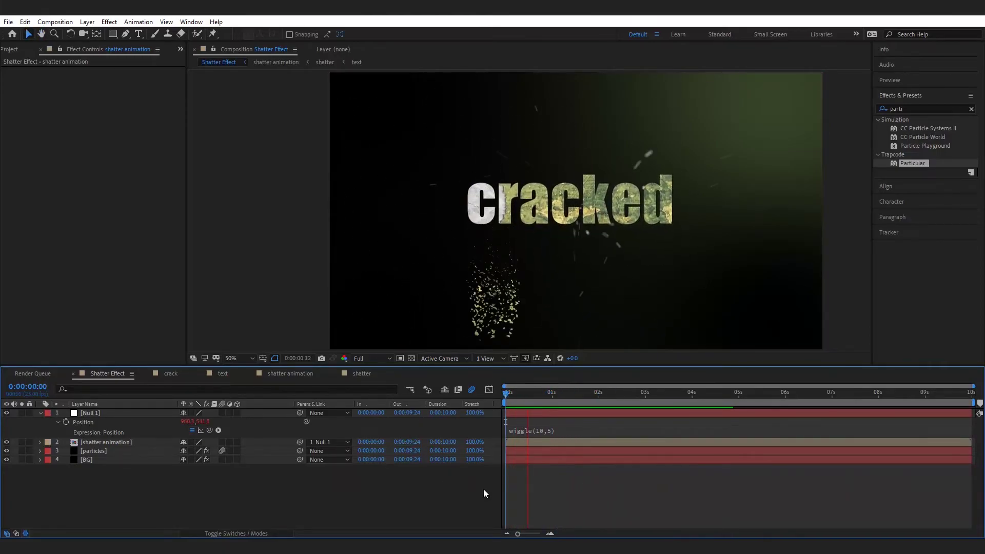
click(118, 451)
click(556, 476)
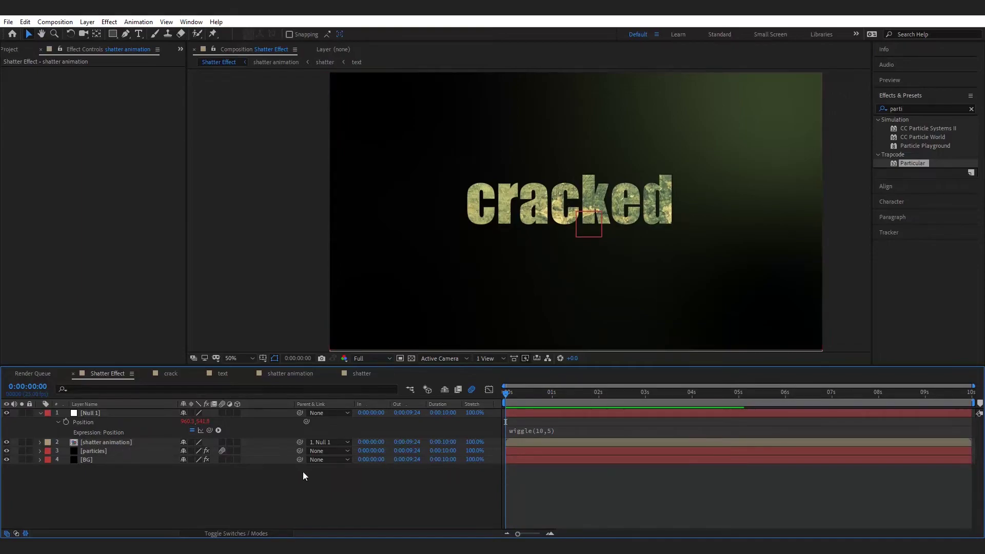
Open the shatter precomposition, select the text layer, and scrub to 0:00:01:22 before the break.
double_click(91, 440)
click(159, 466)
key(q)
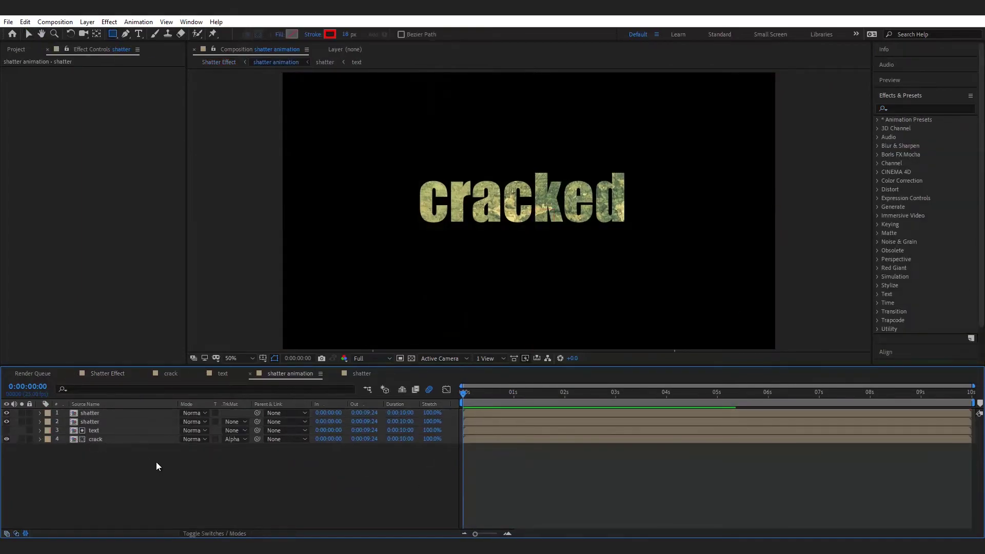
click(101, 415)
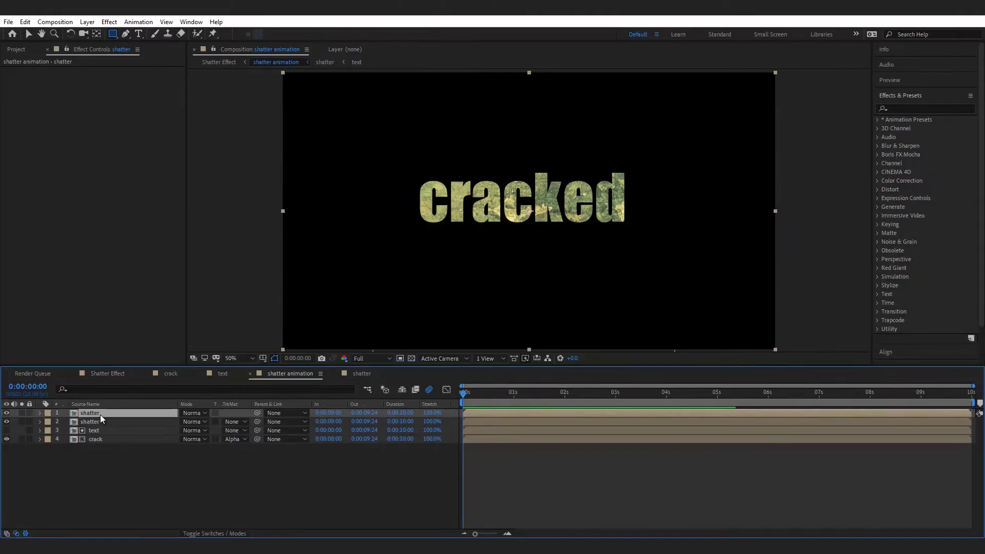
double_click(100, 415)
click(125, 416)
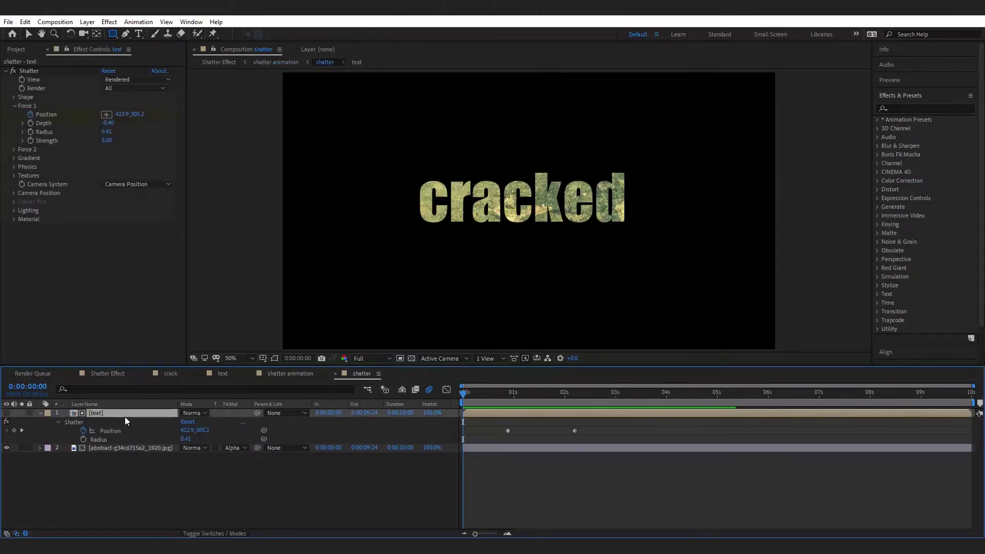
drag(508, 395, 558, 413)
drag(495, 430, 678, 432)
click(473, 463)
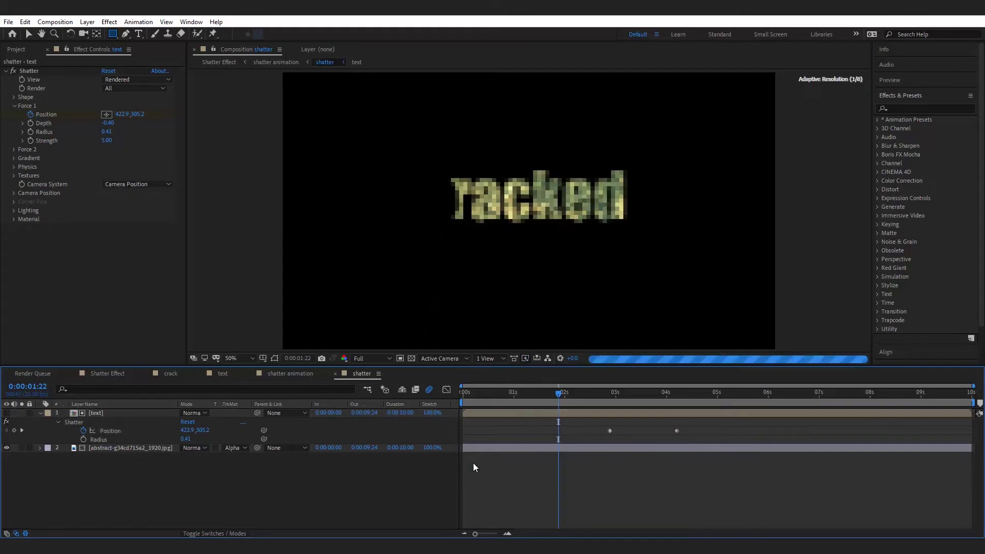
Keyframe Shatter's Force 1 Position at 0:00:01:21, dragging the point left to about -81.1,305.2.
click(14, 430)
key(equal)
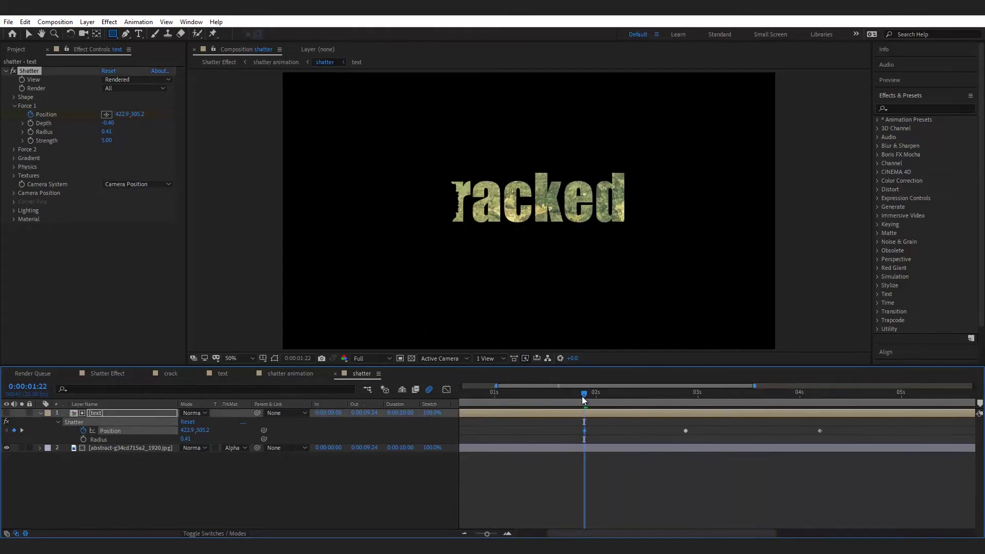
key(Page_Up)
key(equal)
key(equal)
key(equal)
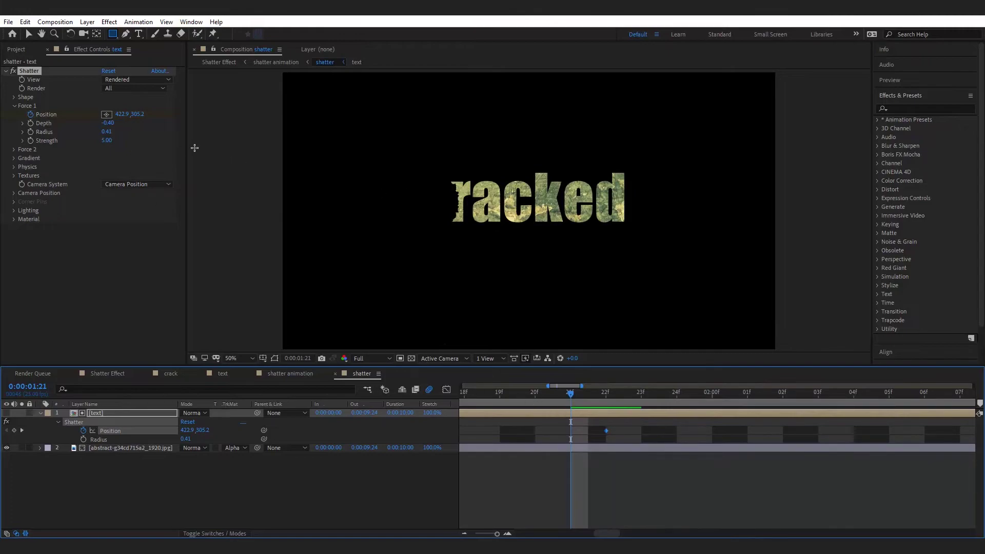
drag(121, 117, 2, 123)
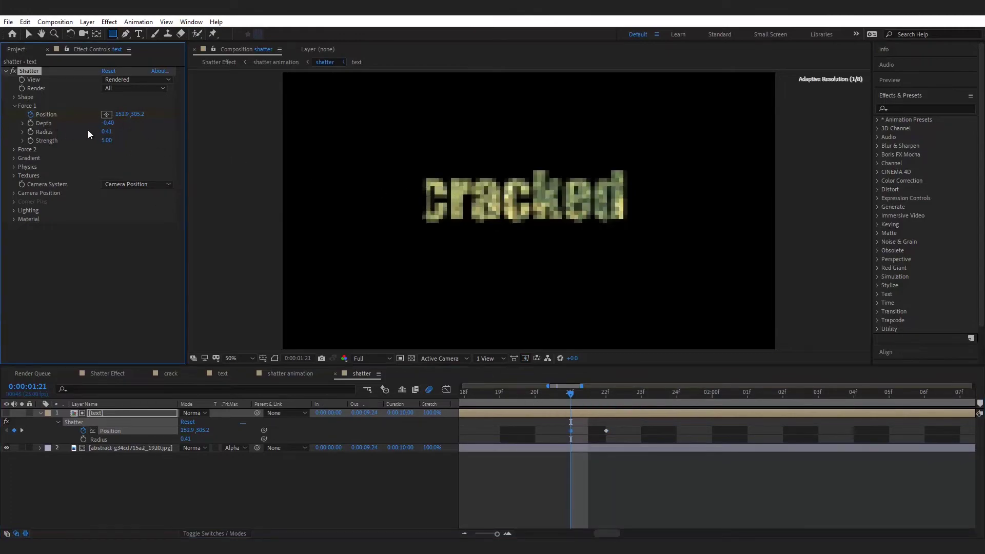
drag(119, 114, 6, 115)
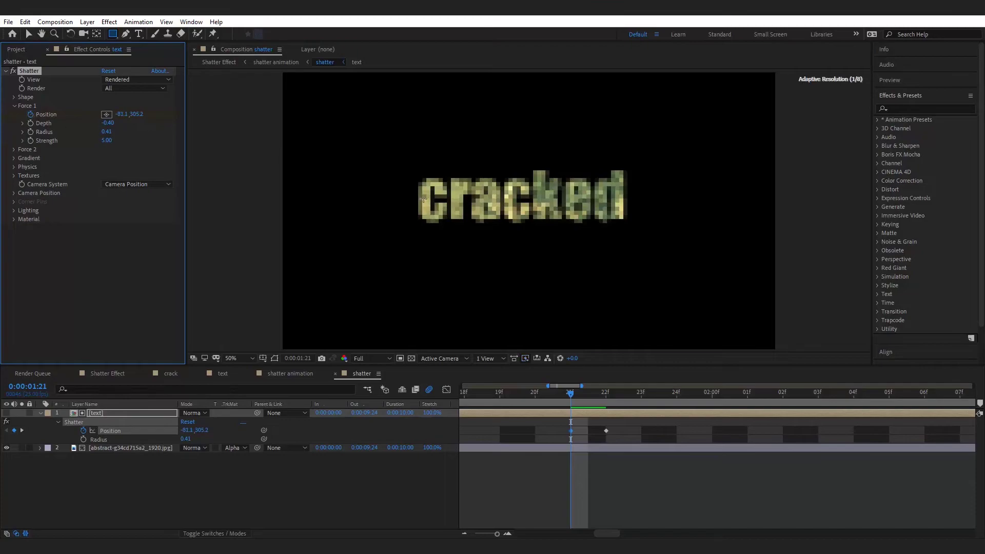
scroll(651, 499, down, 6)
key(space)
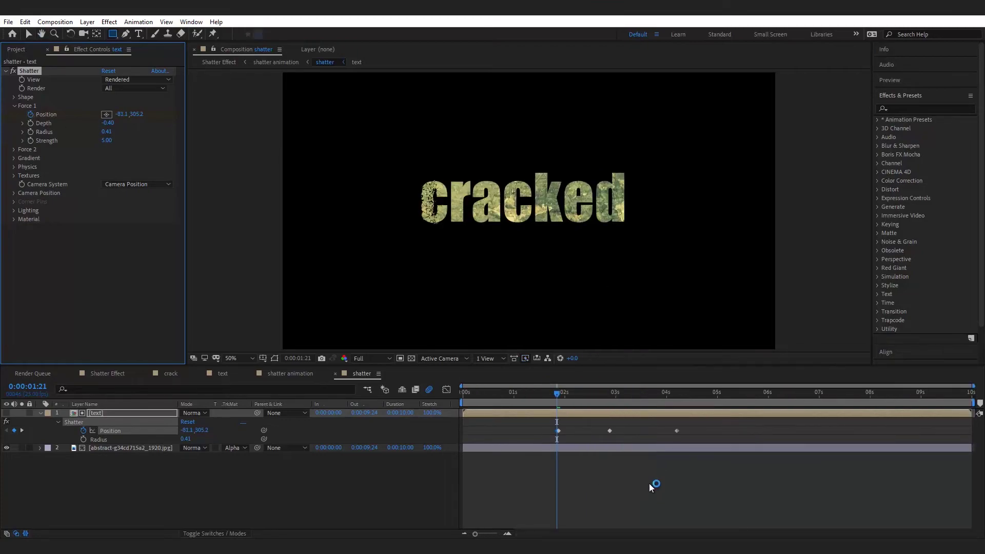
Check where the first letter shatters, then return to Shatter Effect and preview from the start.
drag(562, 395, 504, 399)
click(407, 464)
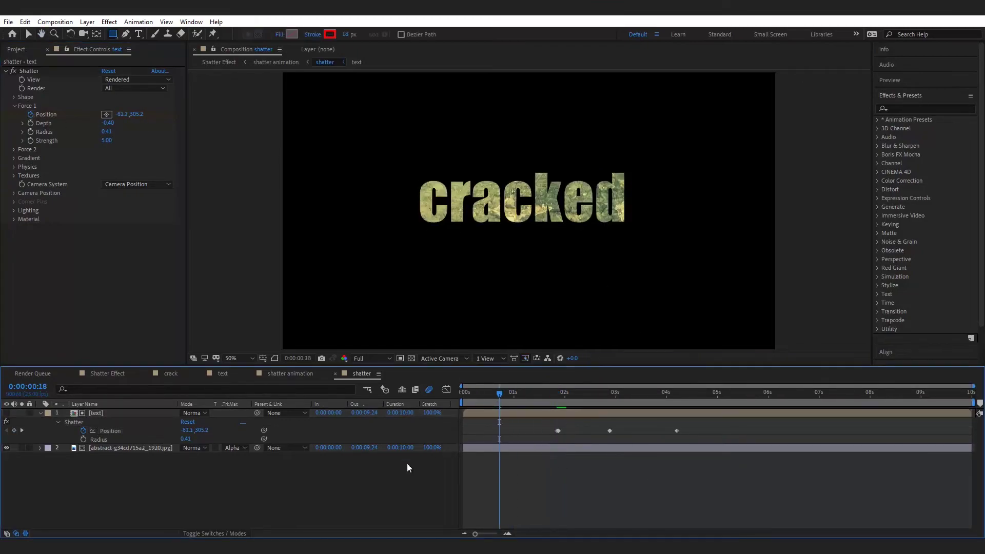
click(554, 399)
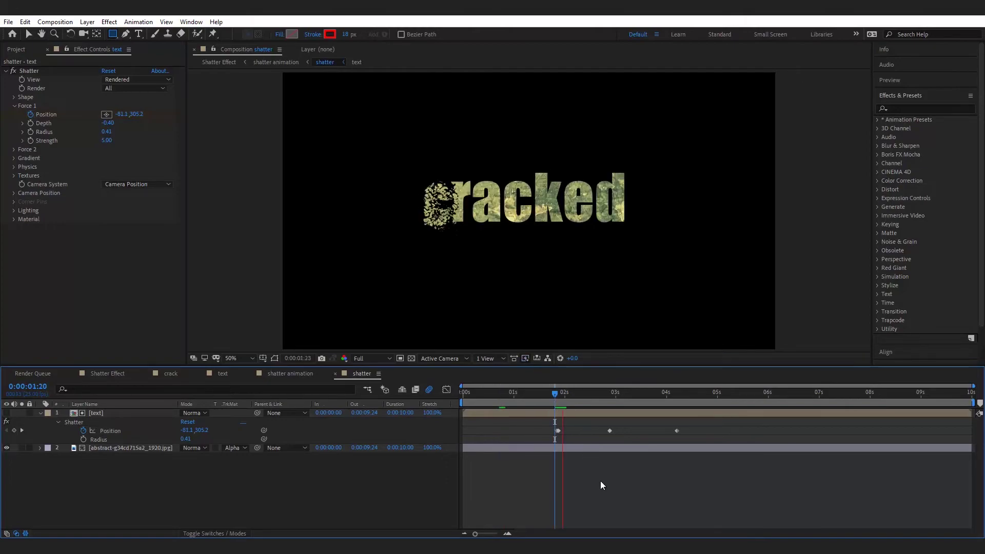
click(107, 373)
key(Home)
key(space)
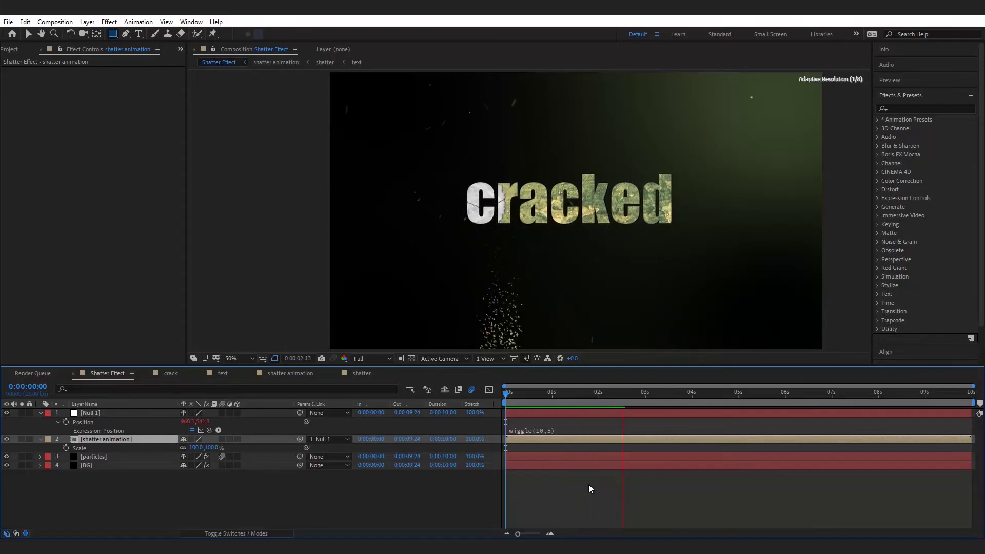
Make shatter animation 3D and keyframe its Position from Z -3160 to 0 near one second.
key(space)
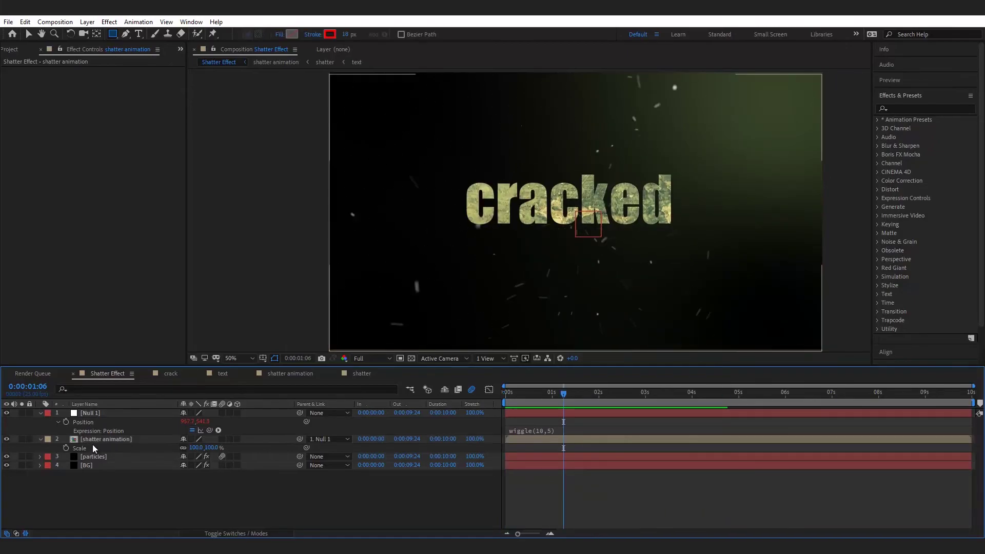
click(237, 440)
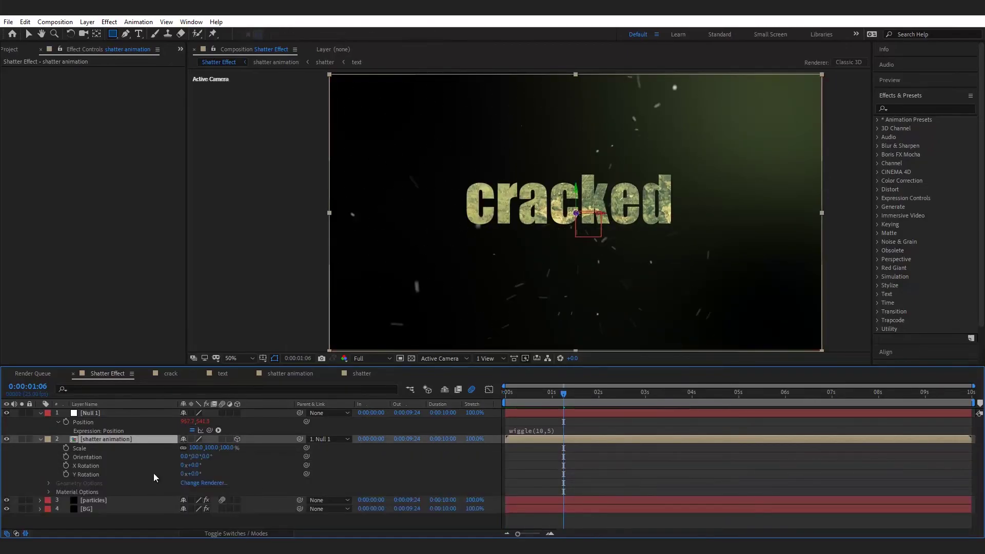
key(p)
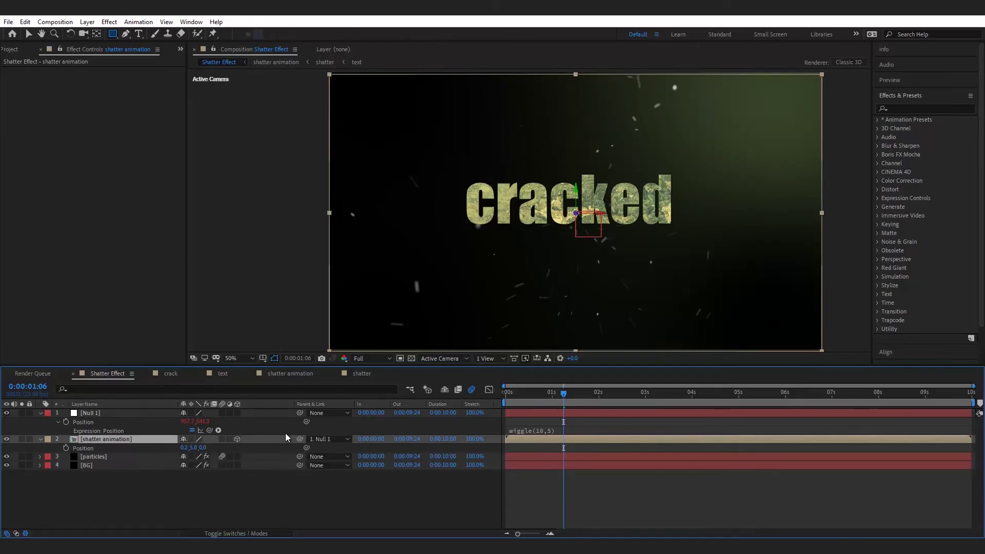
mouse_move(570, 392)
mouse_down()
mouse_move(604, 395)
mouse_move(582, 396)
mouse_up()
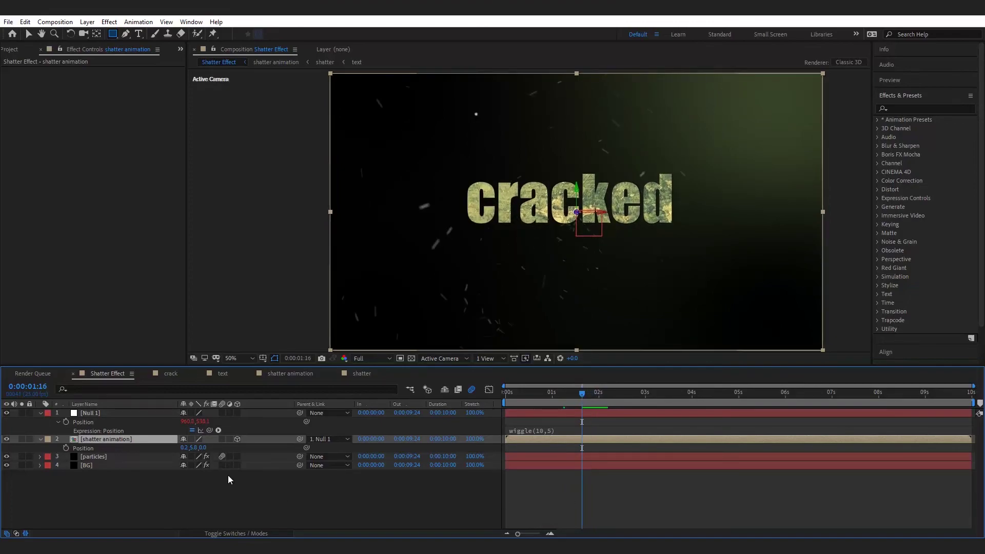
click(65, 448)
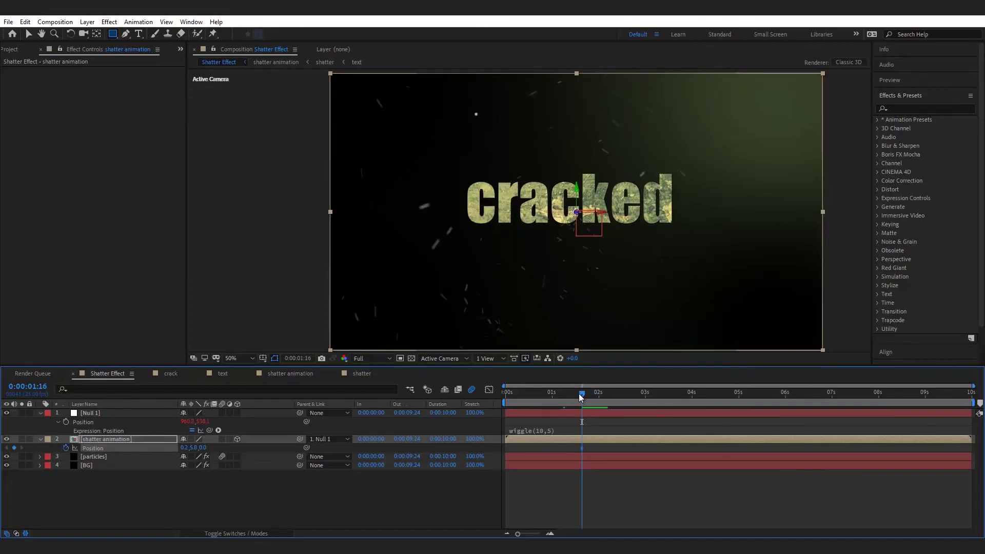
drag(580, 395, 559, 398)
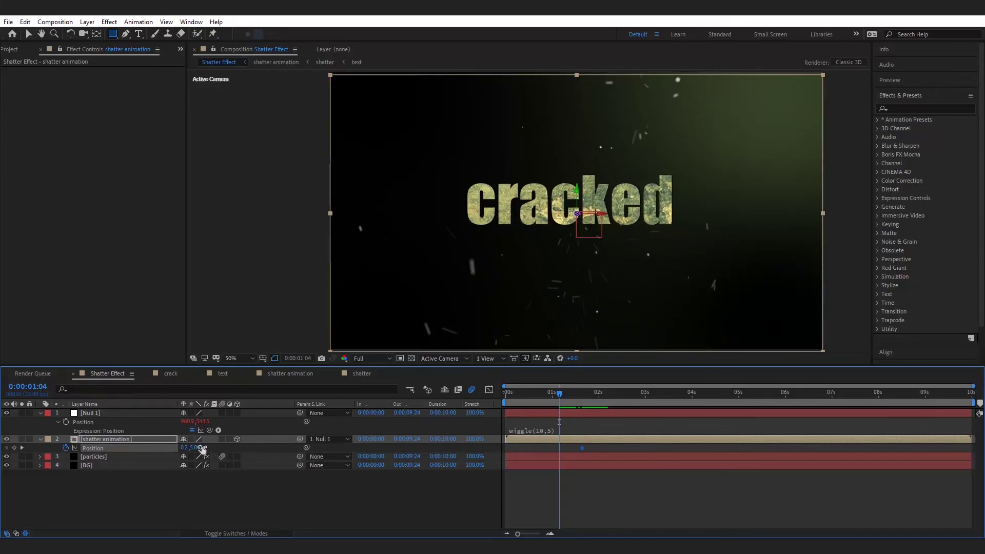
drag(205, 447, 39, 447)
key(space)
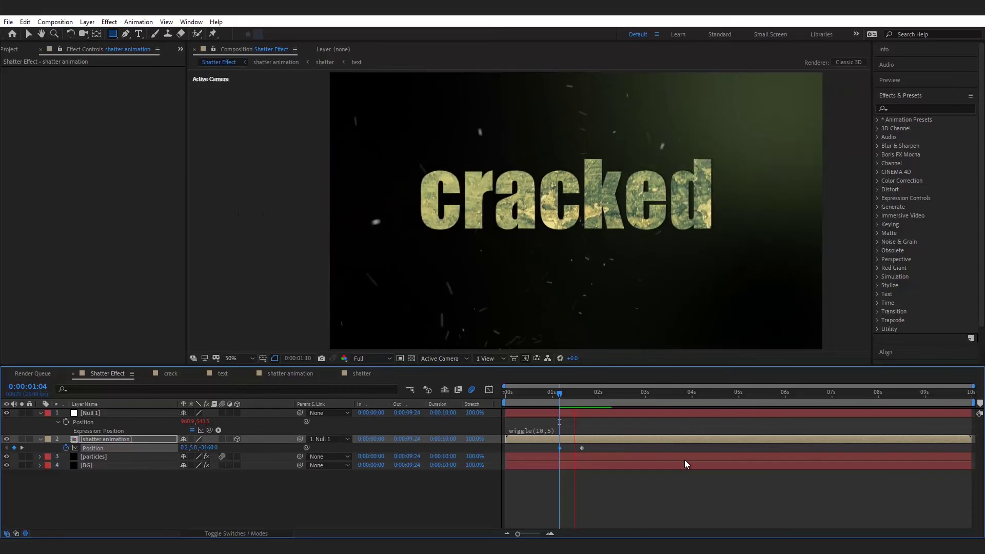
key(space)
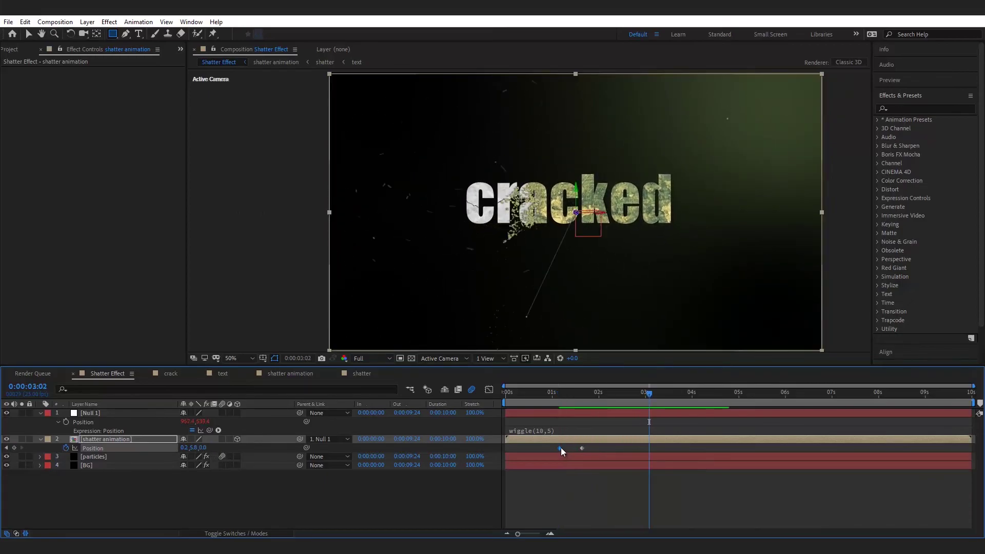
Shift both Position keyframes slightly earlier and apply Easy Ease to them.
mouse_move(551, 446)
mouse_down()
mouse_move(592, 450)
mouse_move(549, 449)
mouse_up()
key(Home)
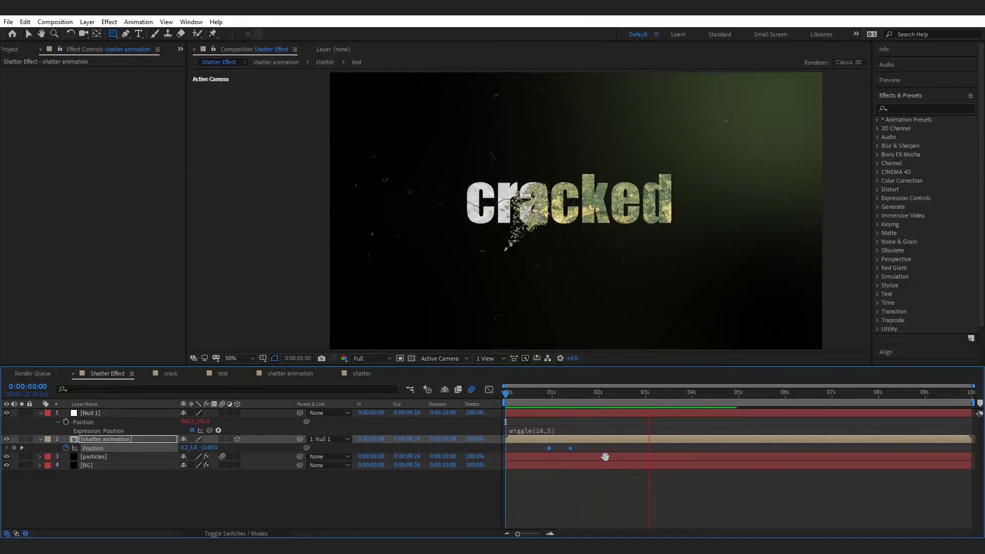
drag(586, 392, 532, 447)
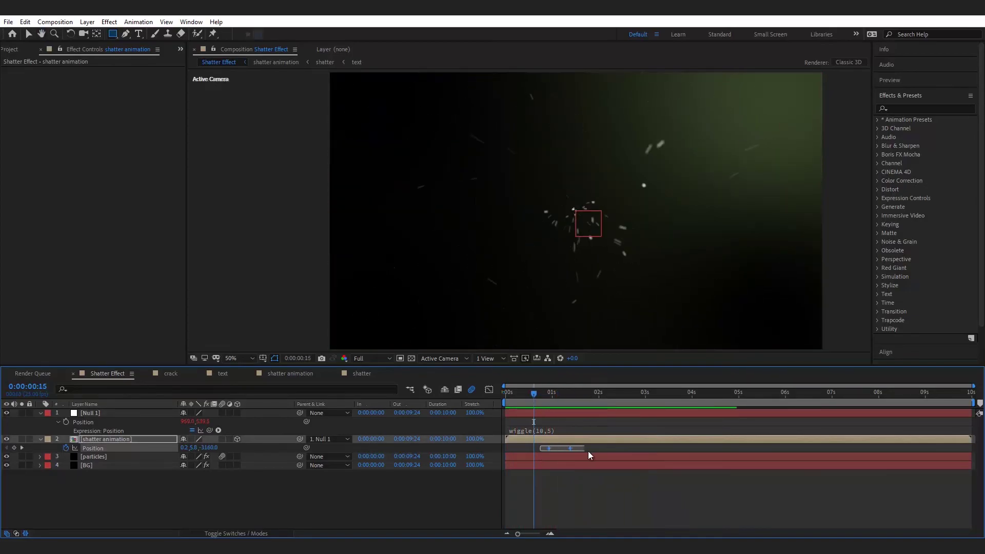
right_click(570, 448)
mouse_move(648, 437)
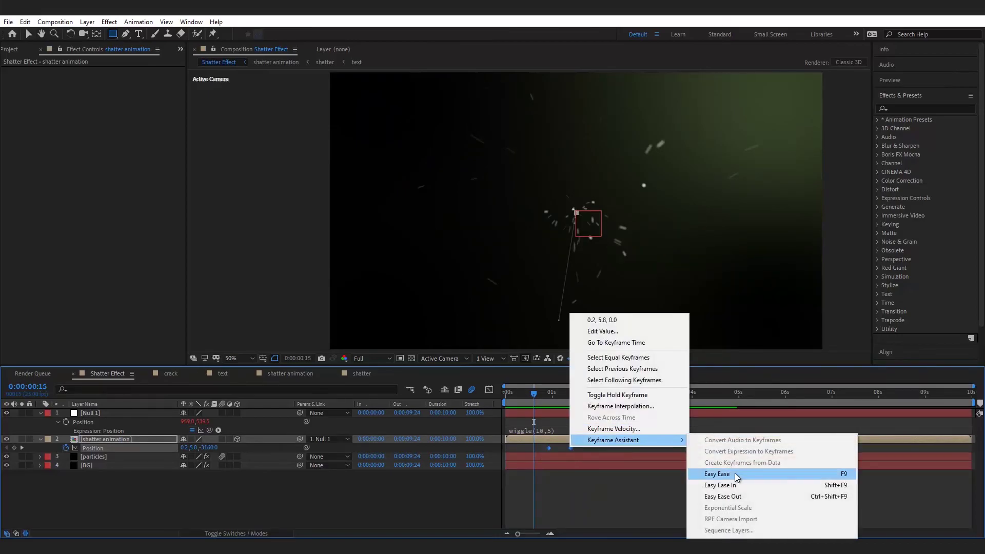
click(729, 473)
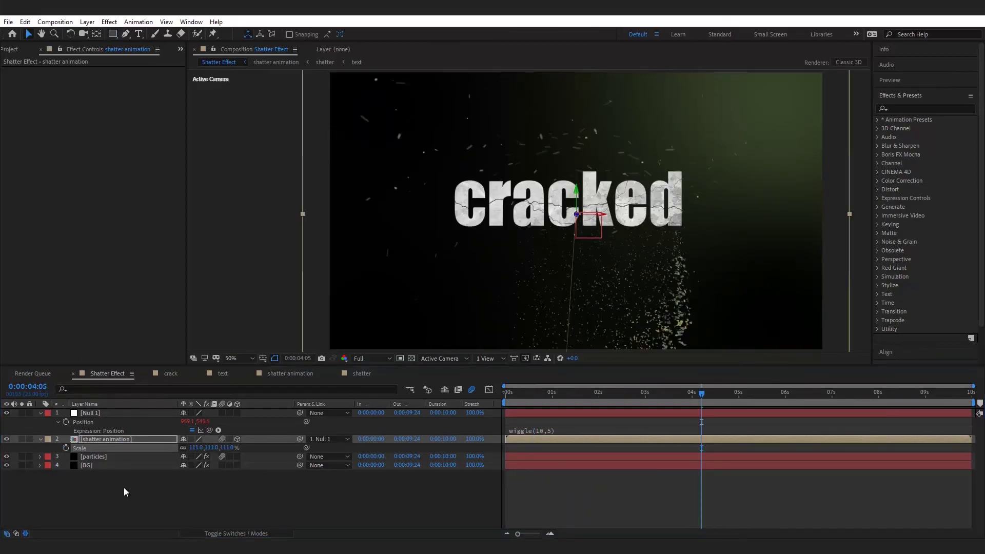
right_click(130, 501)
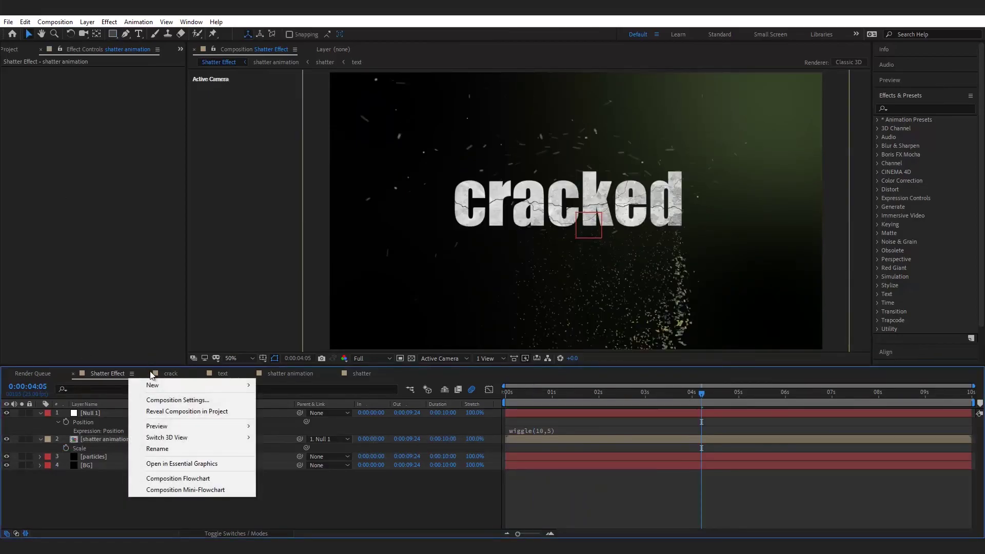
Add a black solid and subtract a rectangular mask across the frame's middle to form cinematic bars.
mouse_move(154, 387)
click(277, 408)
click(529, 367)
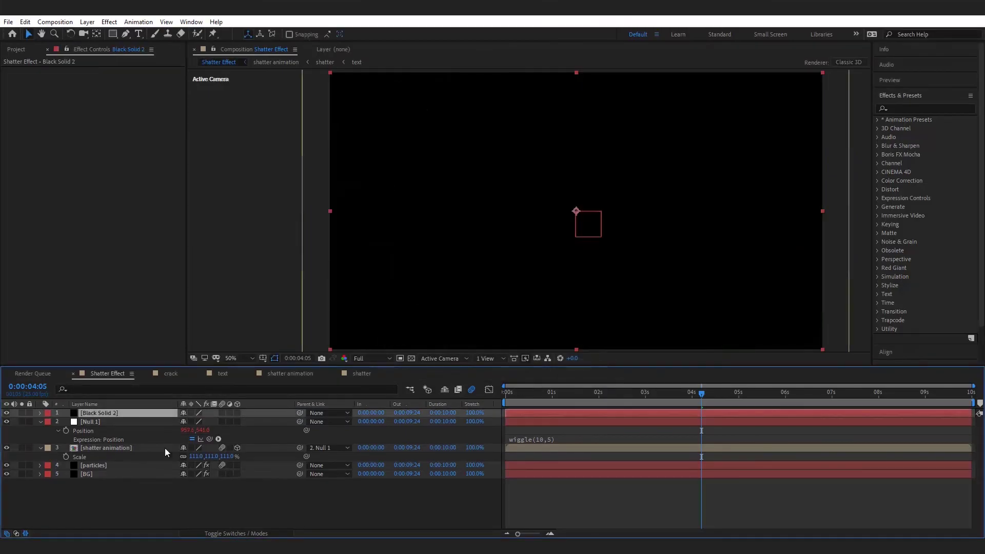
click(113, 35)
key(comma)
drag(389, 164, 716, 257)
click(208, 430)
click(200, 464)
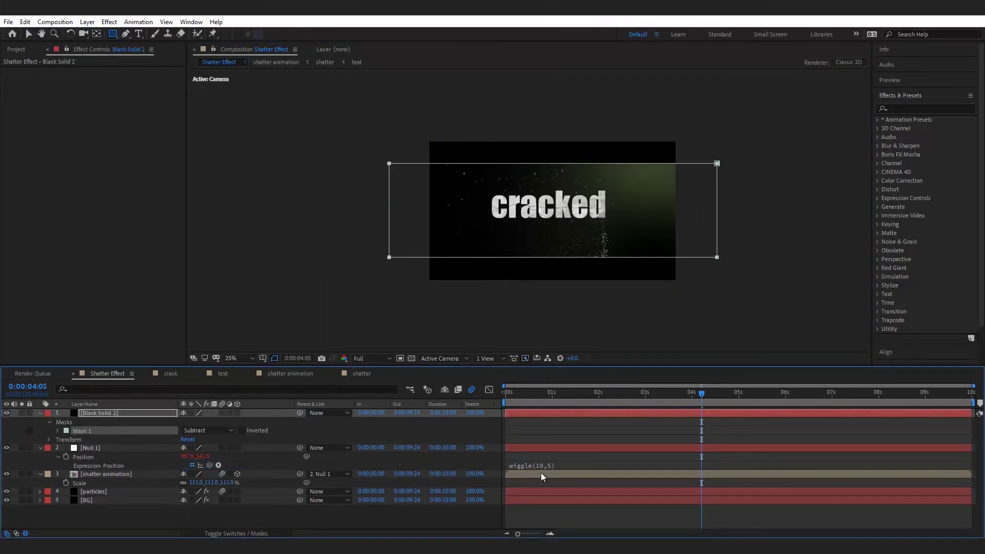
key(space)
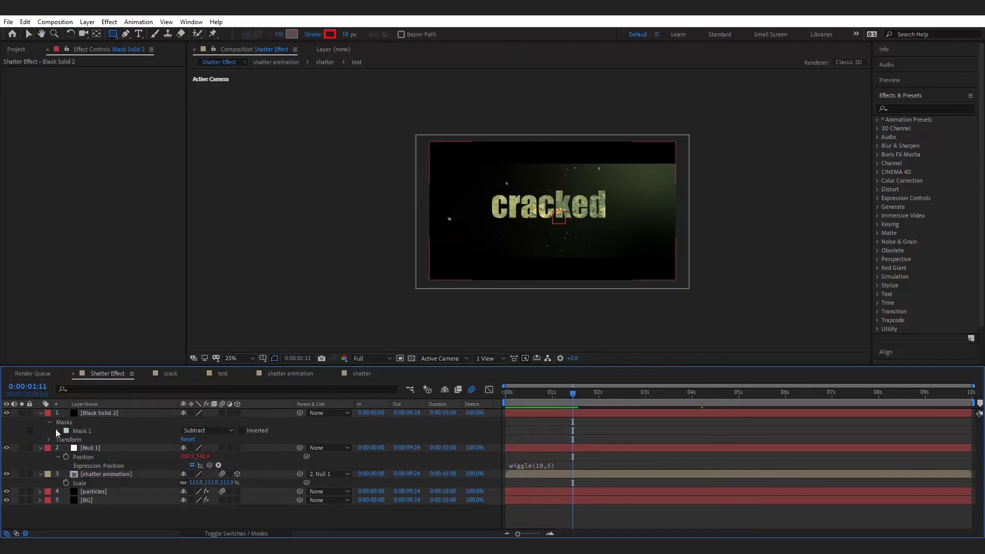
click(40, 448)
click(40, 413)
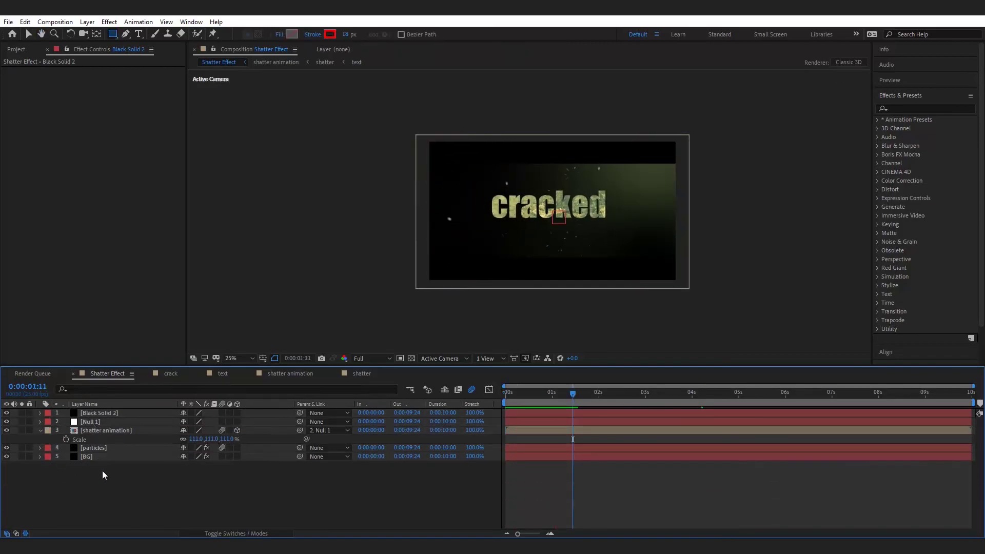
right_click(102, 470)
Add Adjustment Layer 1 with a Curves effect and bend the RGB curve with two points to darken it.
mouse_move(134, 359)
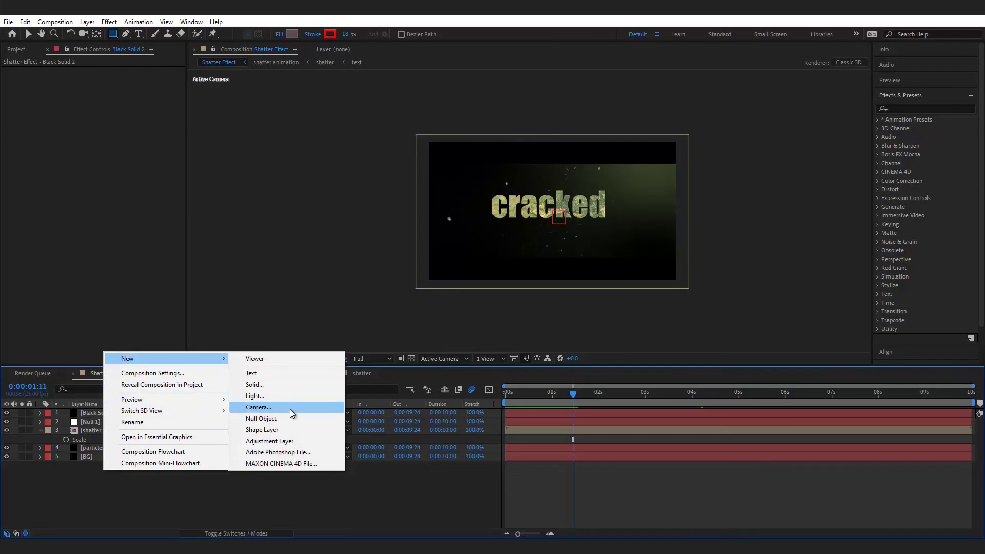
click(269, 441)
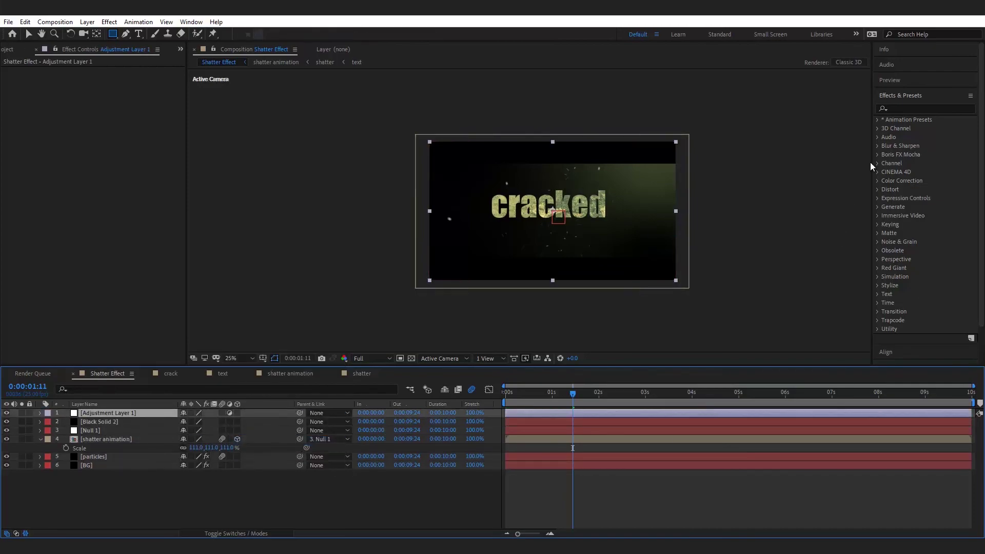
click(914, 109)
text(c)
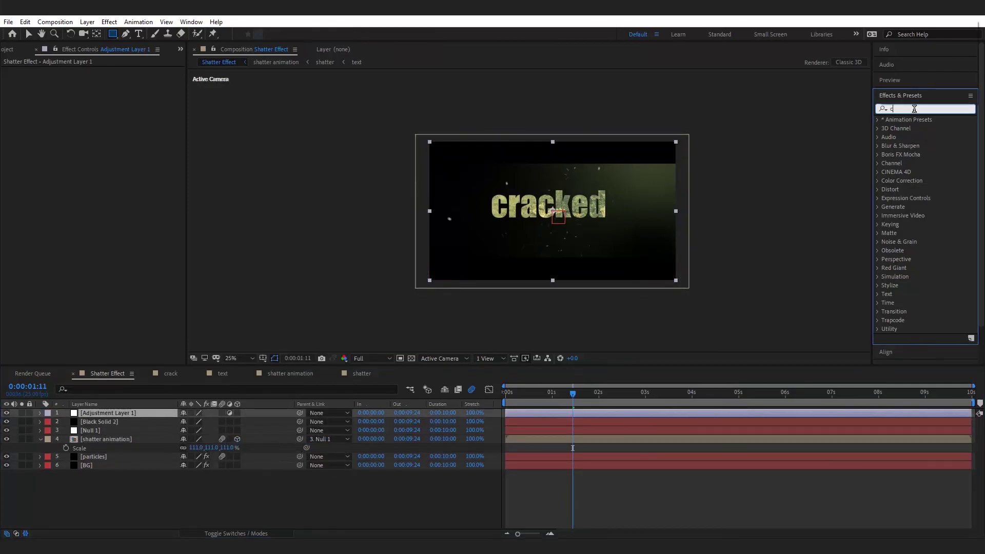
text(urv)
drag(916, 157, 157, 410)
scroll(525, 225, up, 2)
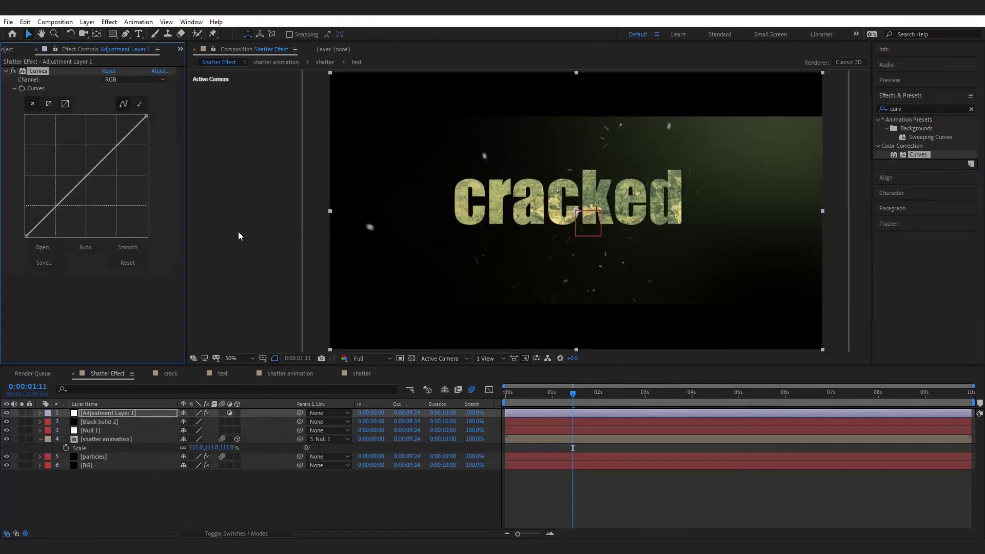
drag(44, 215, 50, 217)
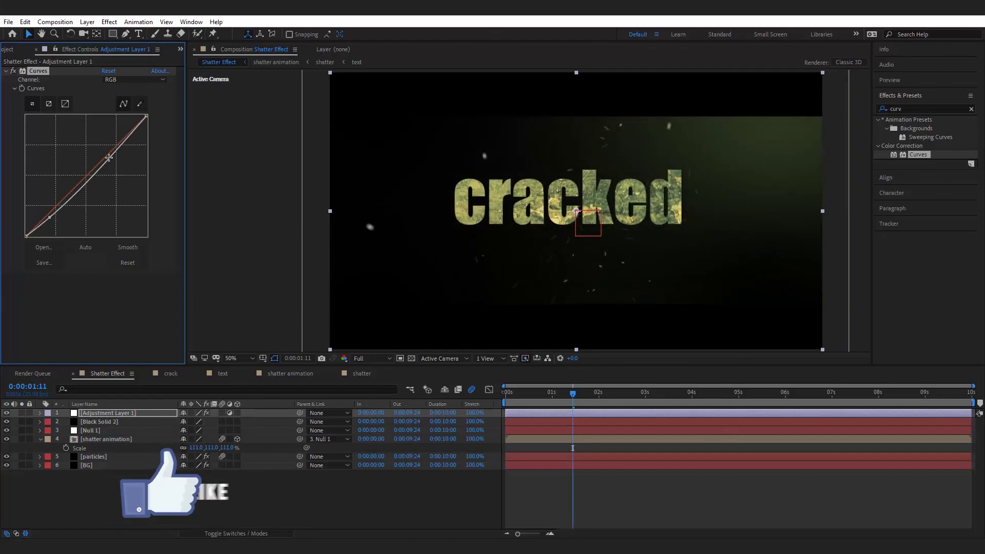
drag(110, 159, 107, 154)
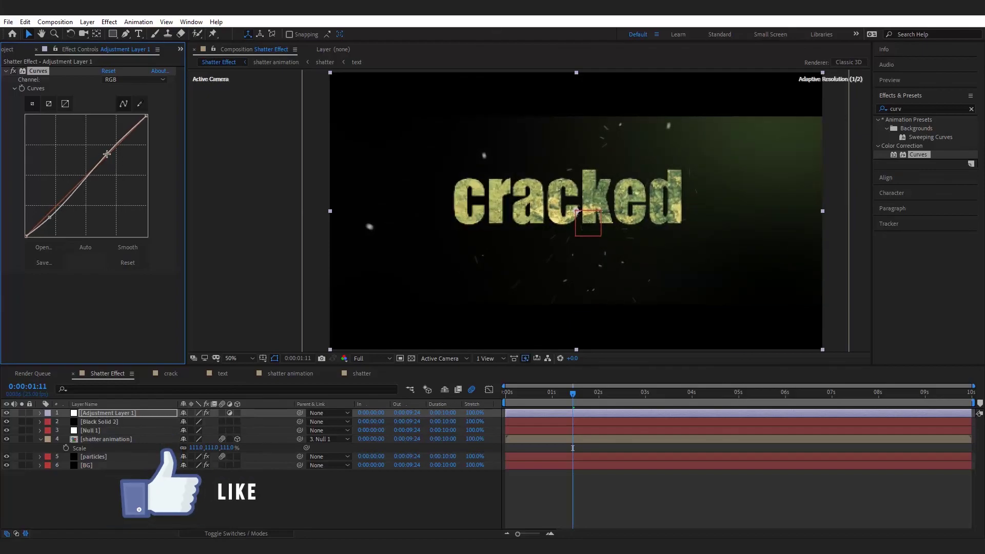